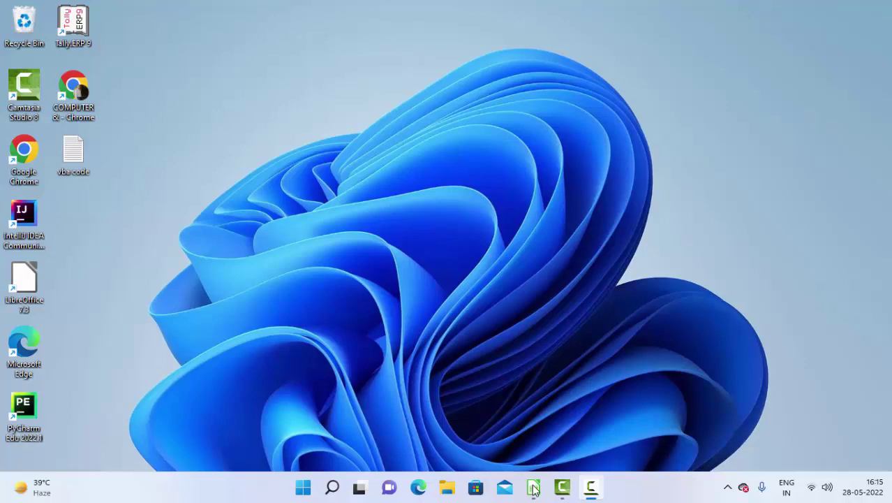
- Test =MOD(7,2) in D7 on the marks sheet, confirming 1, then clear D7
{"action": "left_click", "coordinate": [534, 488]}
{"action": "left_click", "coordinate": [388, 246]}
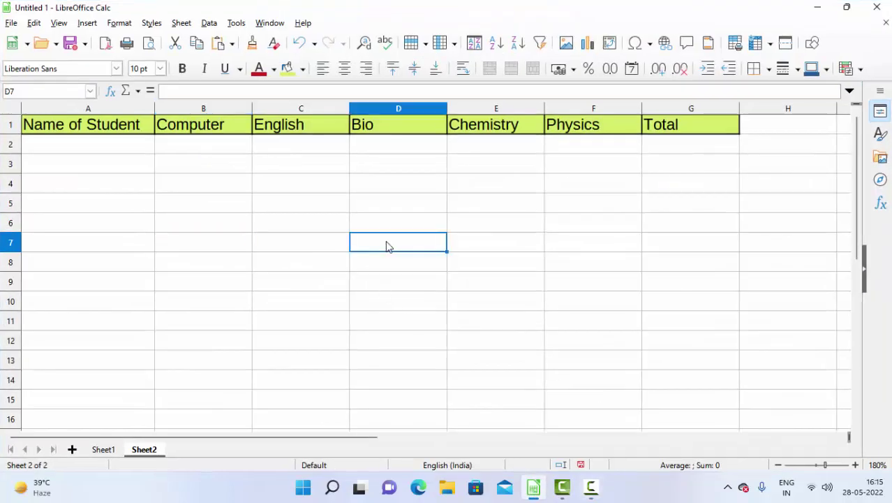
{"action": "type", "text": "=m"}
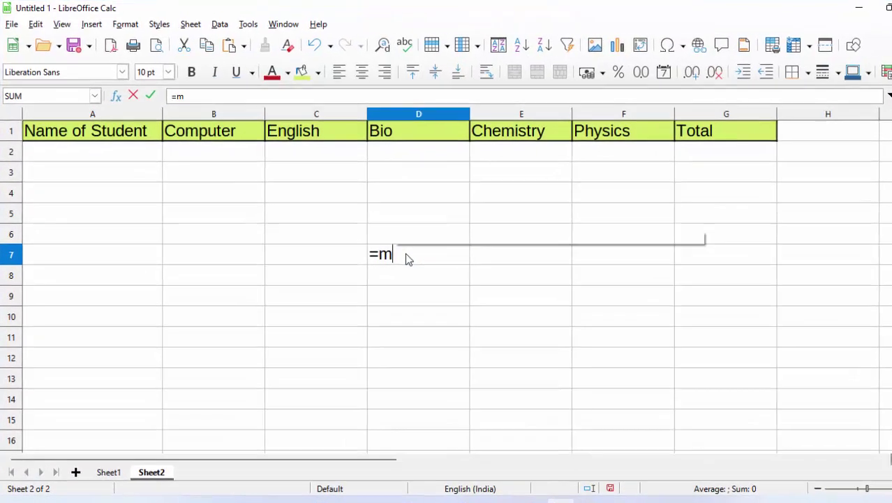
{"action": "type", "text": "od"}
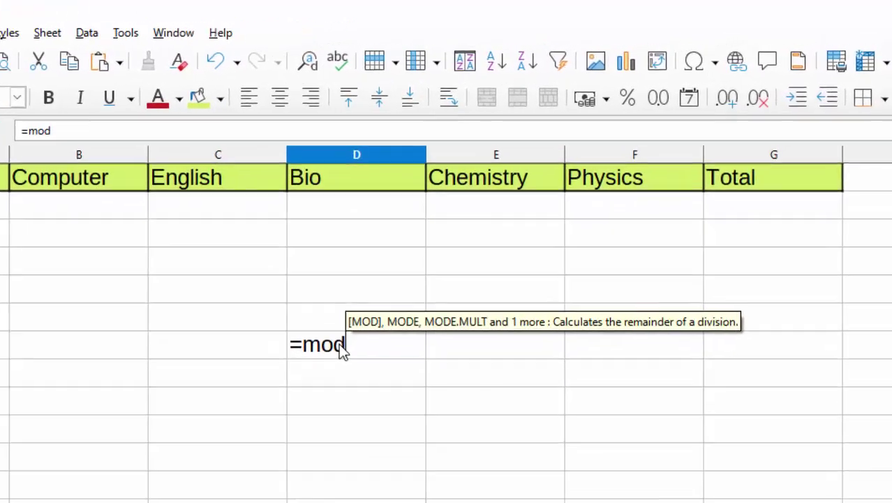
{"action": "type", "text": "("}
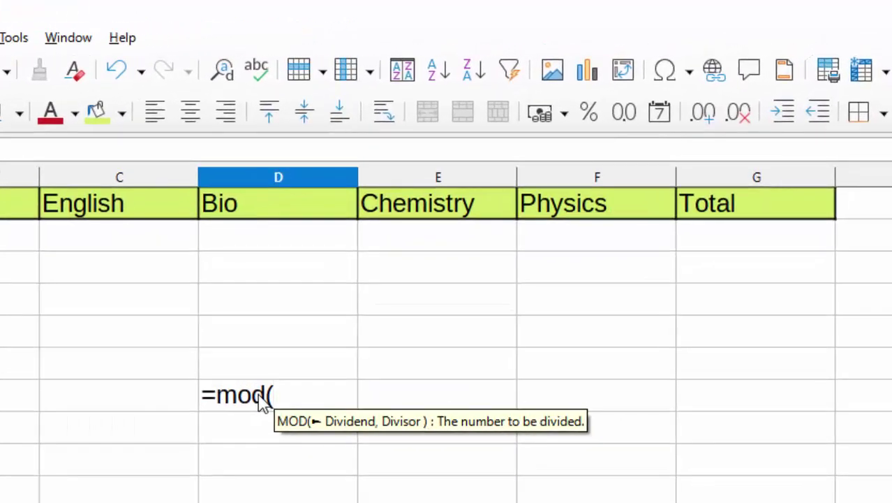
{"action": "type", "text": "7"}
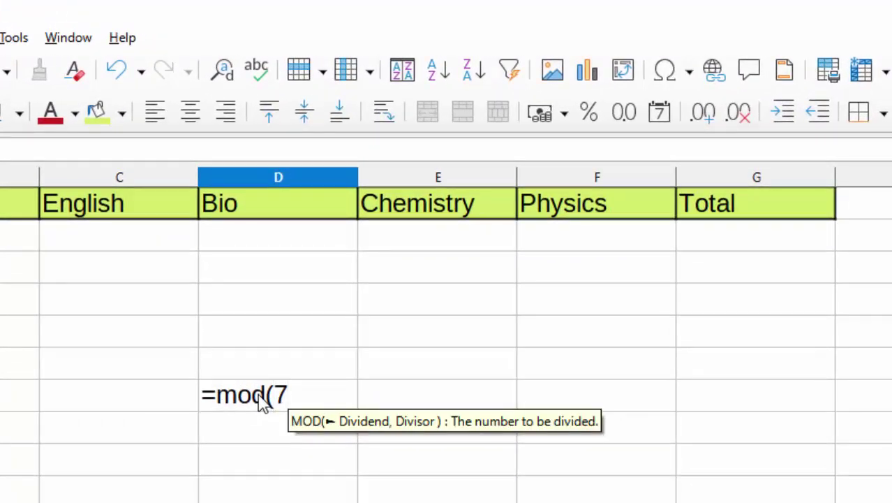
{"action": "type", "text": ",2"}
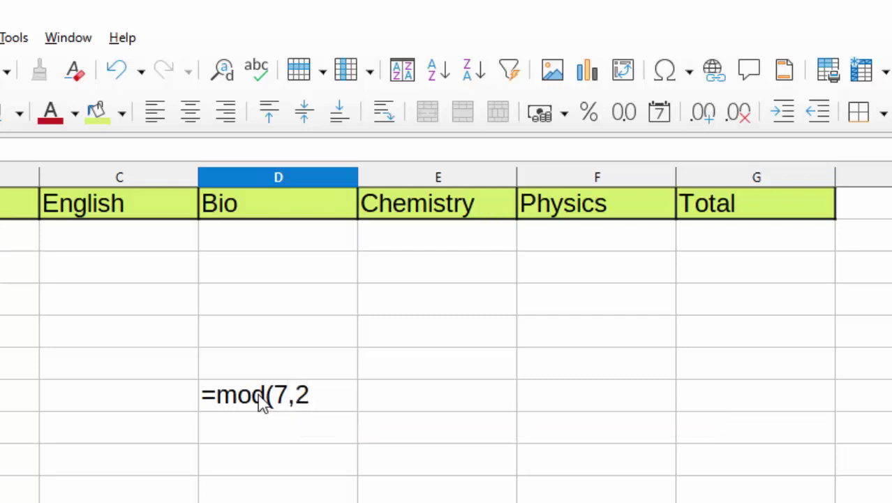
{"action": "type", "text": ")"}
{"action": "key", "text": "Return"}
{"action": "left_click", "coordinate": [455, 284]}
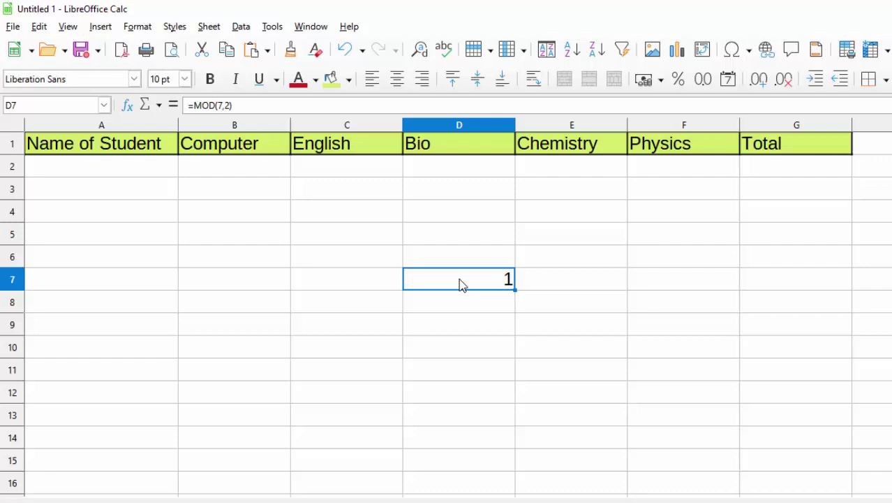
{"action": "key", "text": "Delete"}
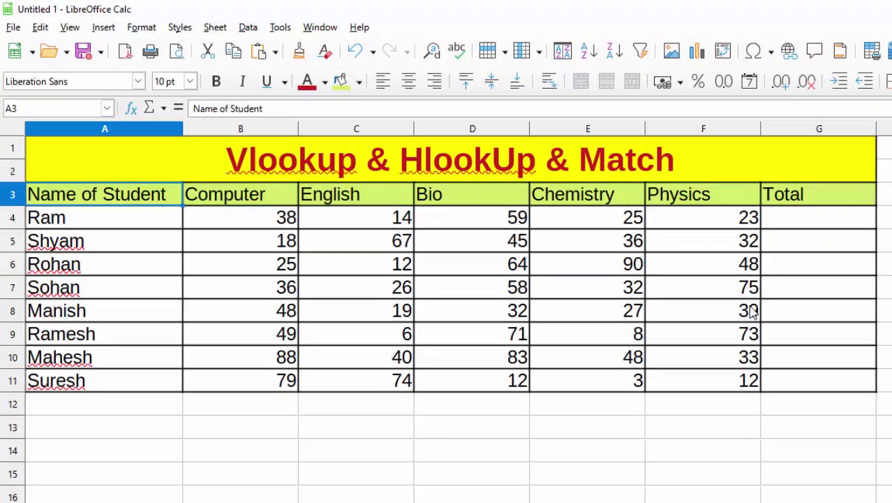
- Enter =SUM(B4:F4) in G4 to total the first student's marks as 159
{"action": "left_click", "coordinate": [816, 232]}
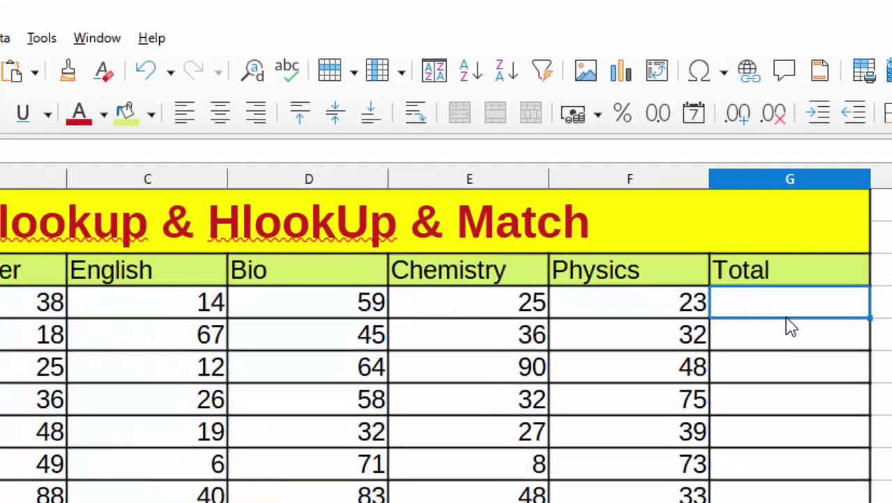
{"action": "type", "text": "="}
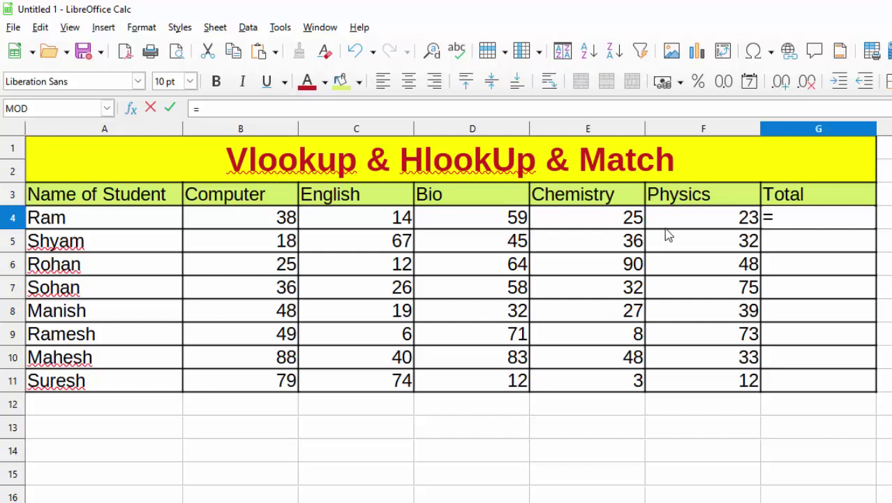
{"action": "type", "text": "sum("}
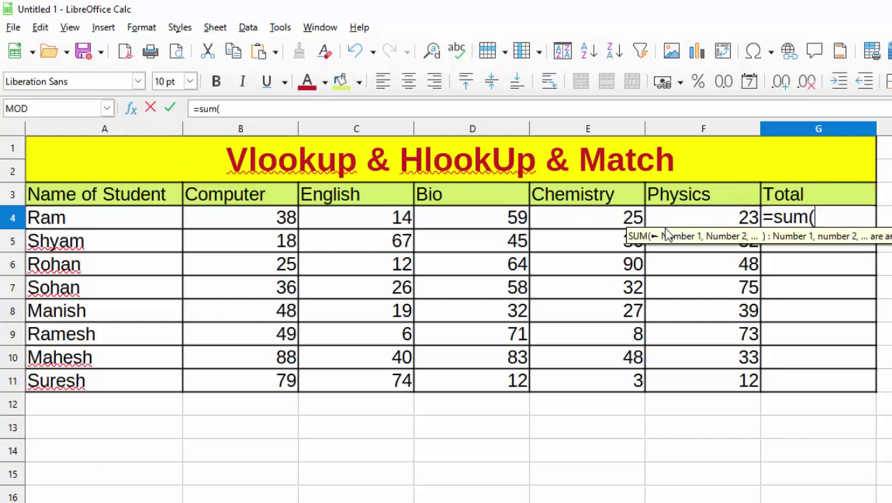
{"action": "left_click", "coordinate": [252, 219]}
{"action": "left_click_drag", "start_coordinate": [251, 220], "coordinate": [679, 229]}
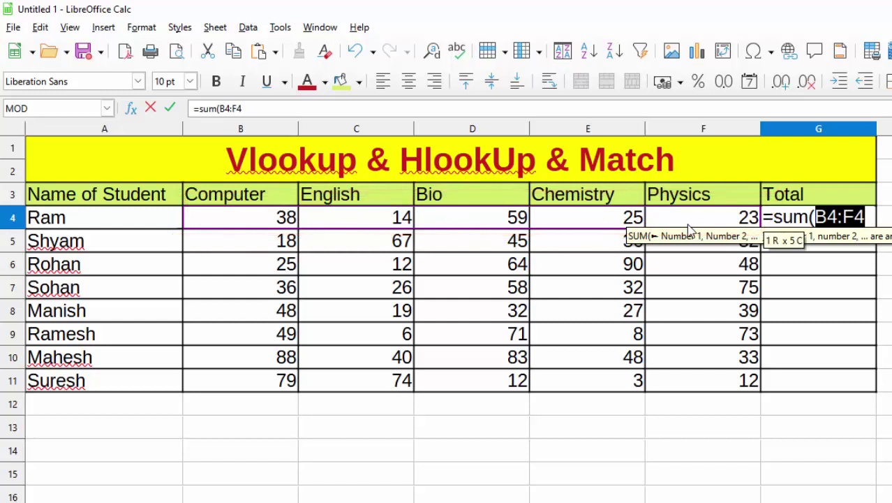
{"action": "key", "text": "BackSpace"}
{"action": "key", "text": "BackSpace"}
{"action": "key", "text": "BackSpace"}
{"action": "key", "text": "BackSpace"}
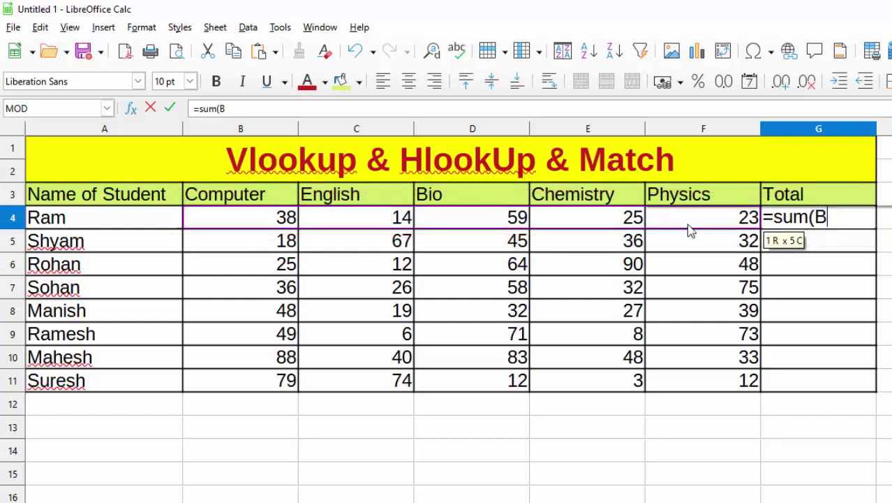
{"action": "key", "text": "BackSpace"}
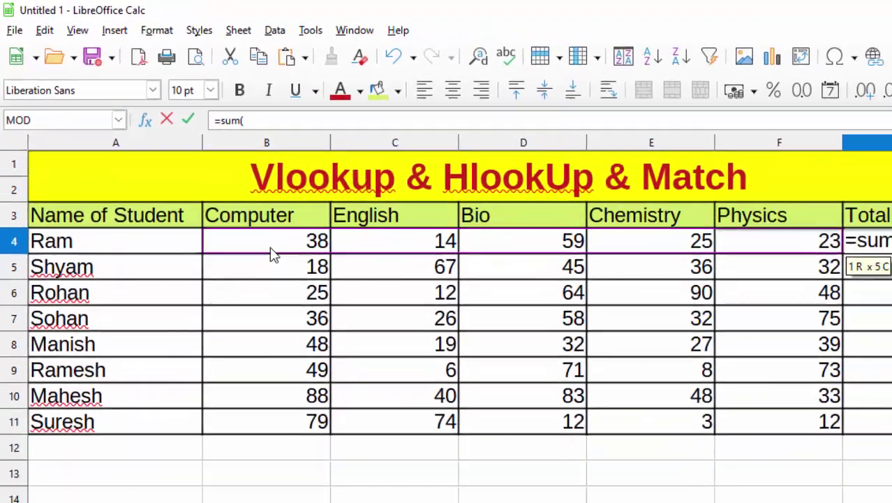
{"action": "type", "text": "b4:"}
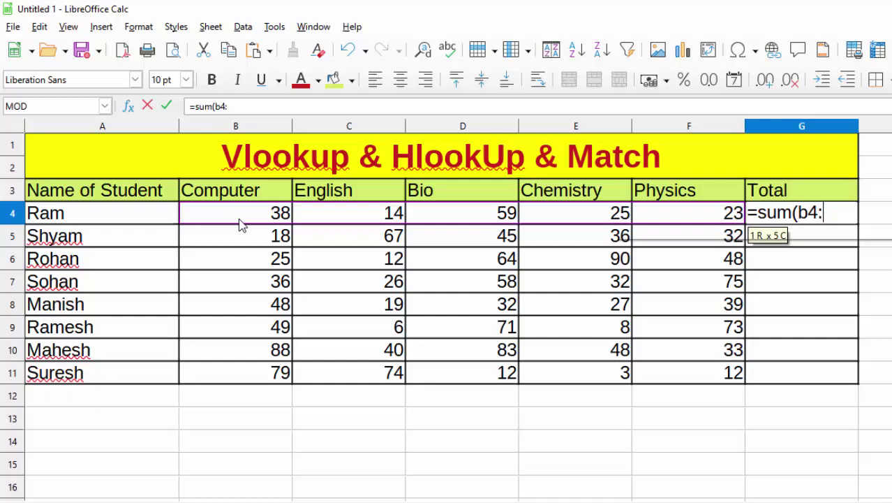
{"action": "type", "text": "f"}
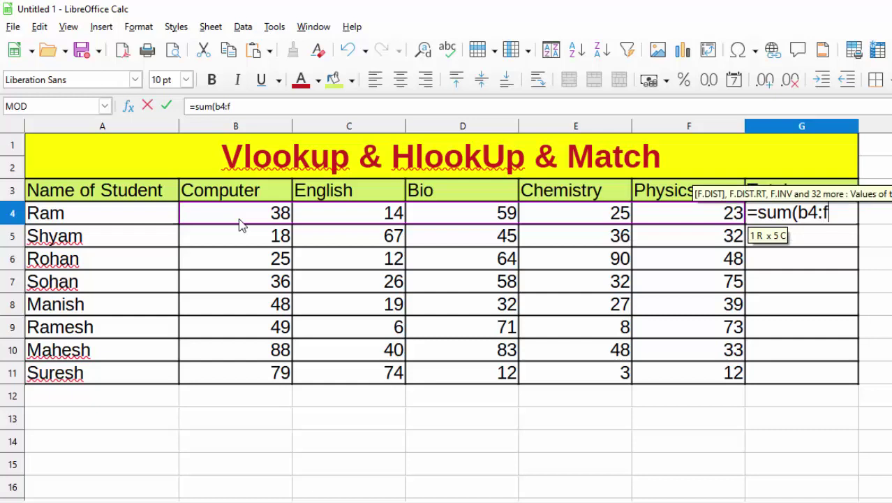
{"action": "type", "text": "4"}
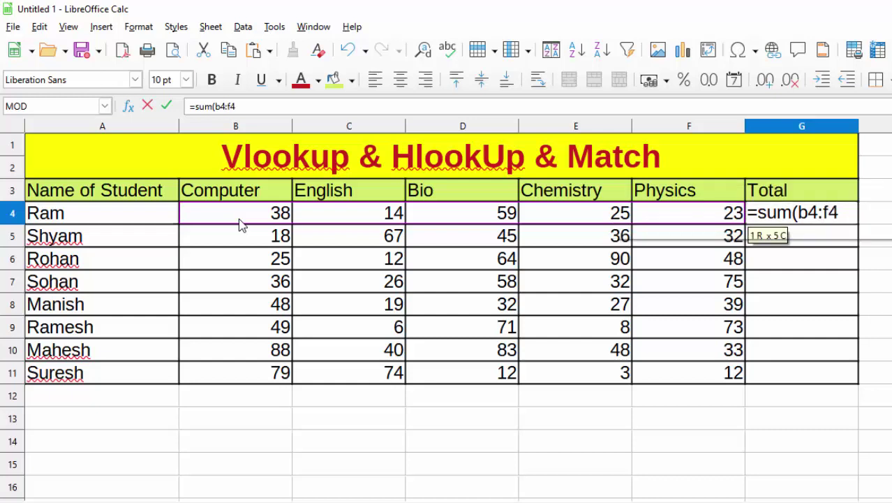
{"action": "type", "text": ")"}
{"action": "key", "text": "Return"}
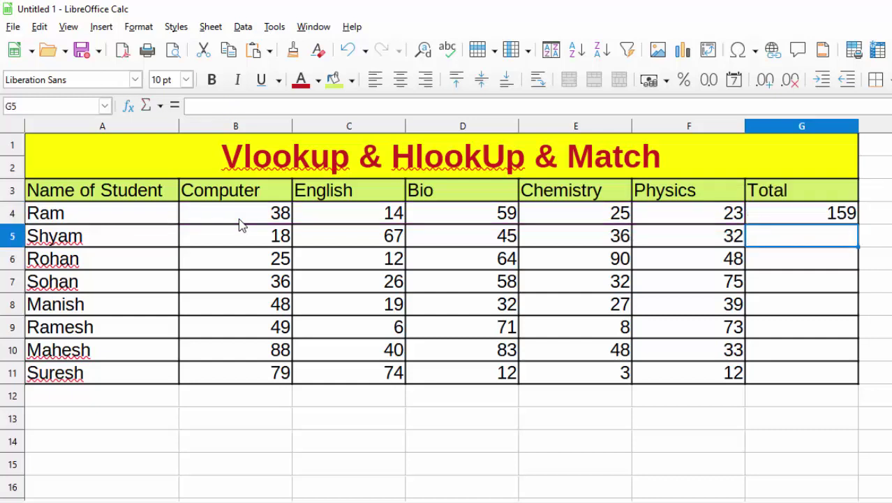
{"action": "left_click", "coordinate": [806, 221]}
- Fill the G4 SUM formula down to G11 for all eight students
{"action": "double_click", "coordinate": [857, 222]}
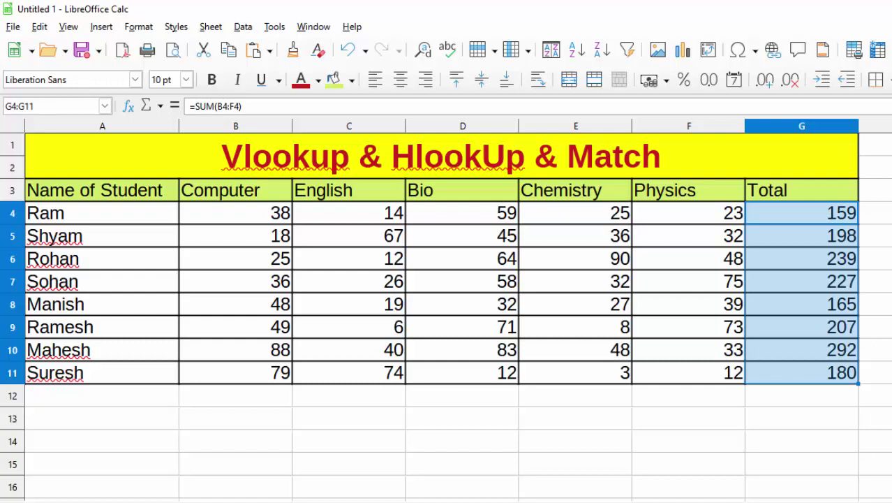
- Insert a blank column before the Name of Student column
{"action": "left_click", "coordinate": [68, 125]}
{"action": "right_click", "coordinate": [68, 126]}
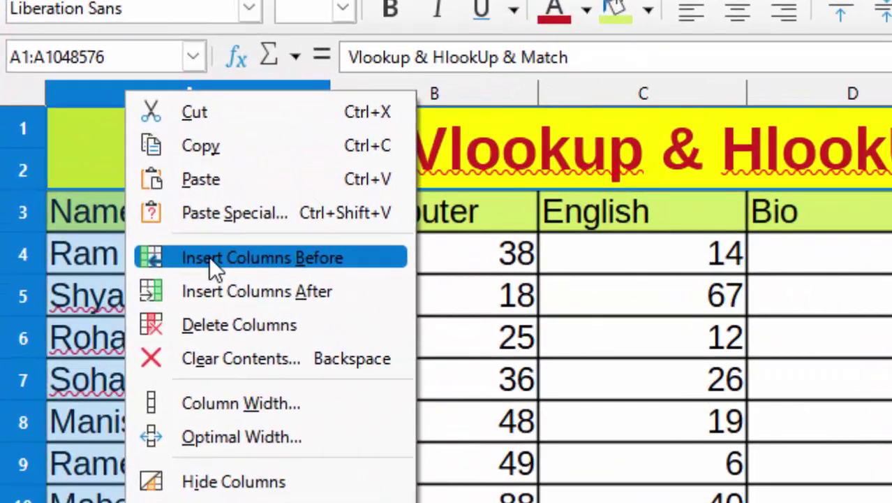
{"action": "left_click", "coordinate": [210, 258]}
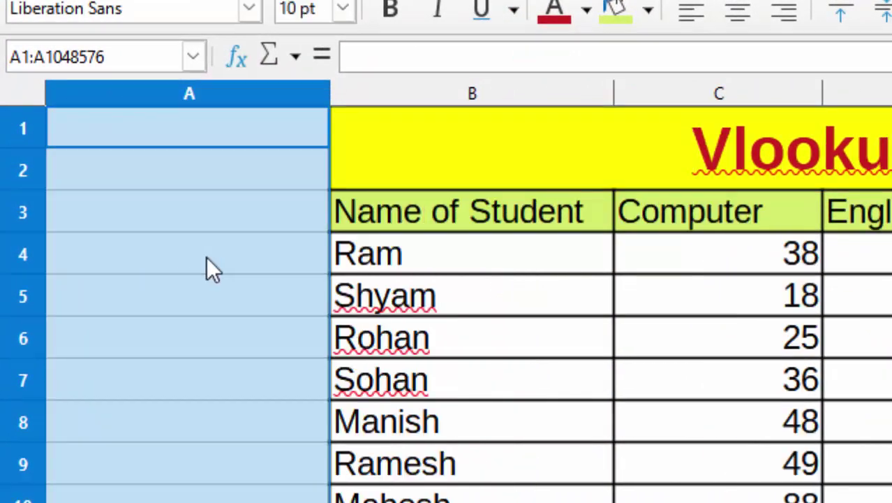
- Enter the heading 'Roll Number' in cell A3
{"action": "left_click", "coordinate": [189, 223]}
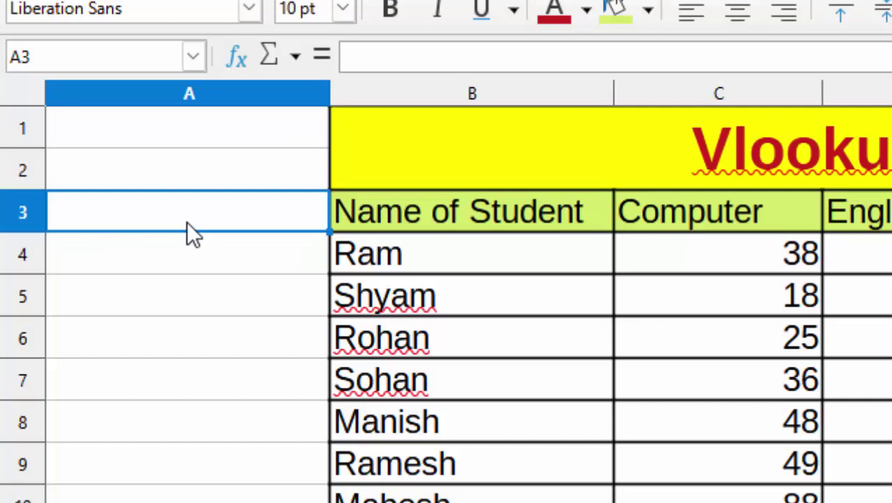
{"action": "double_click", "coordinate": [187, 224]}
{"action": "type", "text": "Ro"}
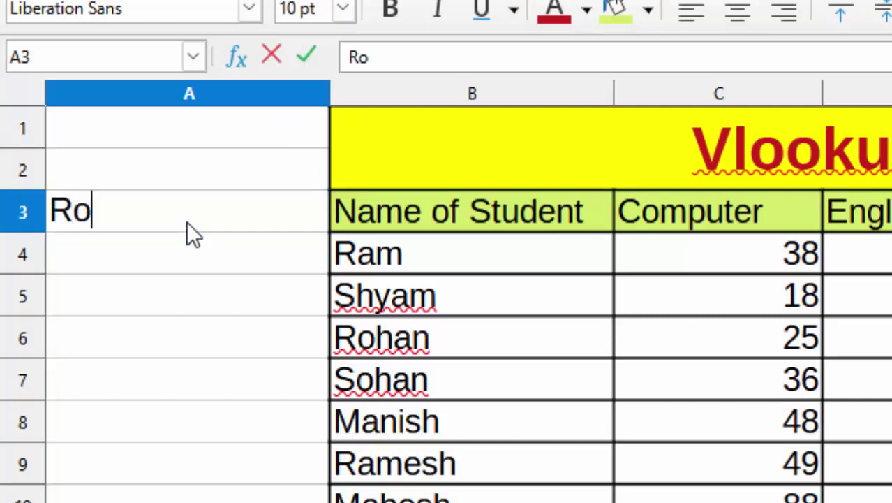
{"action": "type", "text": "l l Num"}
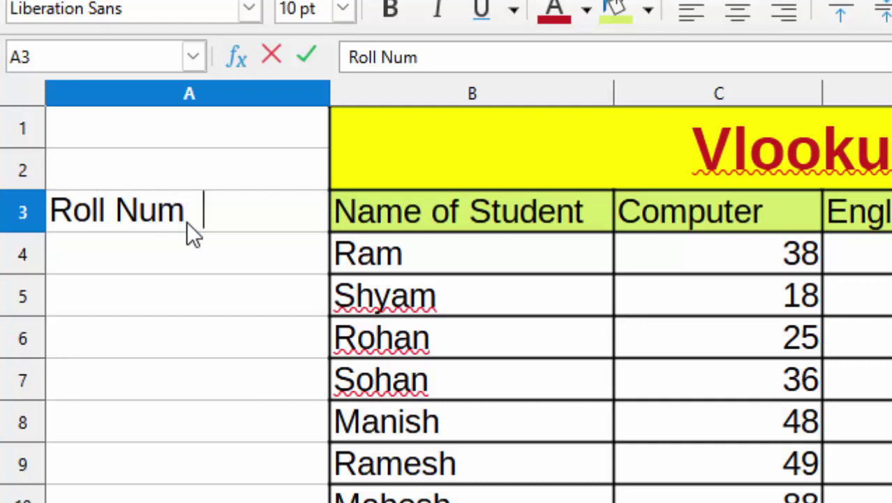
{"action": "type", "text": "ber"}
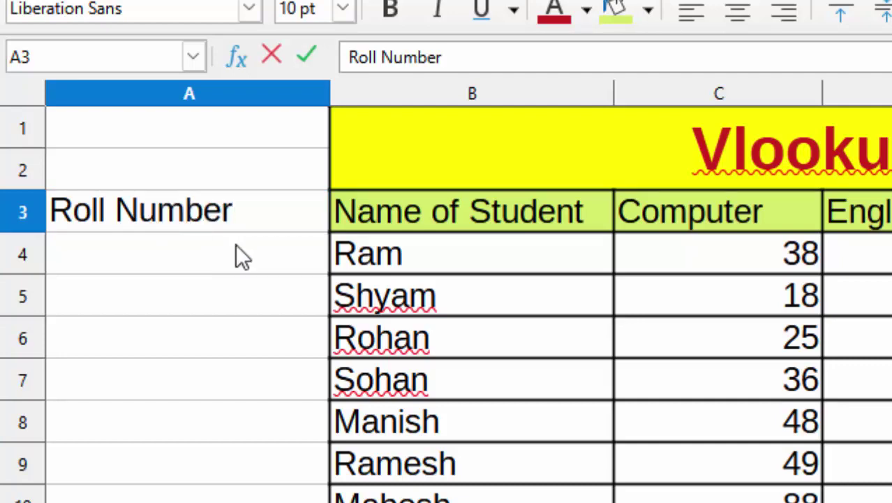
{"action": "key", "text": "Return"}
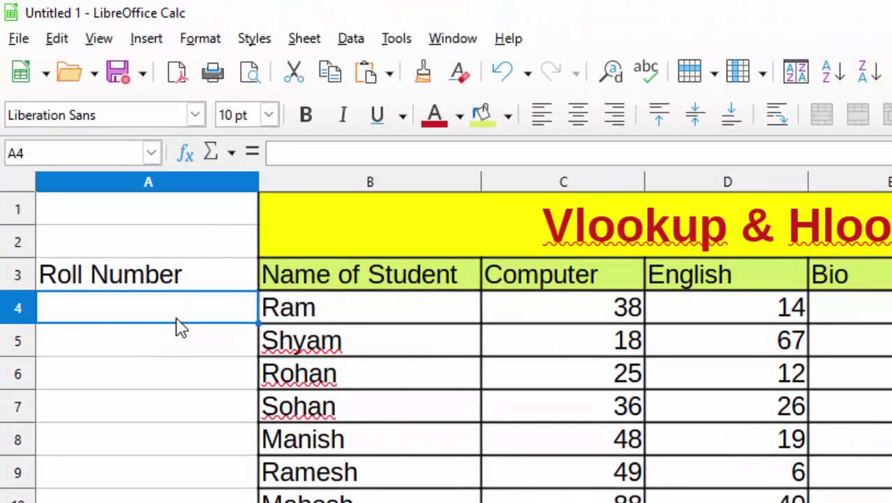
- Enter 1 and 2, then extend the series to fill roll numbers 1–8 in A4:A11
{"action": "type", "text": "1"}
{"action": "key", "text": "Return"}
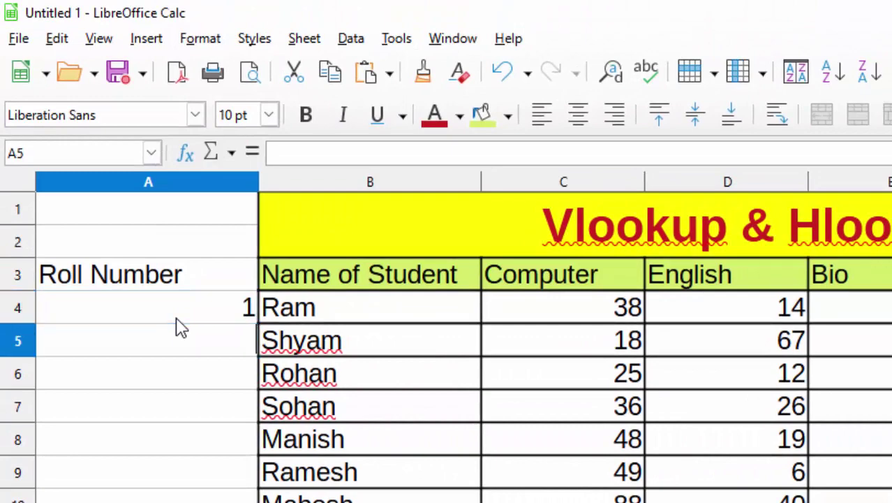
{"action": "type", "text": "2"}
{"action": "left_click_drag", "start_coordinate": [177, 307], "coordinate": [209, 340]}
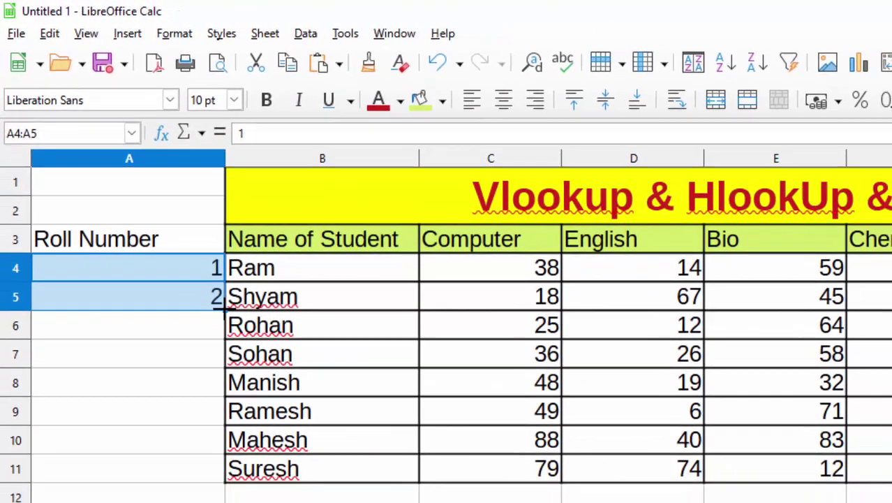
{"action": "mouse_move", "coordinate": [257, 356]}
{"action": "left_mouse_down"}
{"action": "mouse_move", "coordinate": [222, 387]}
{"action": "mouse_move", "coordinate": [229, 475]}
{"action": "left_mouse_up"}
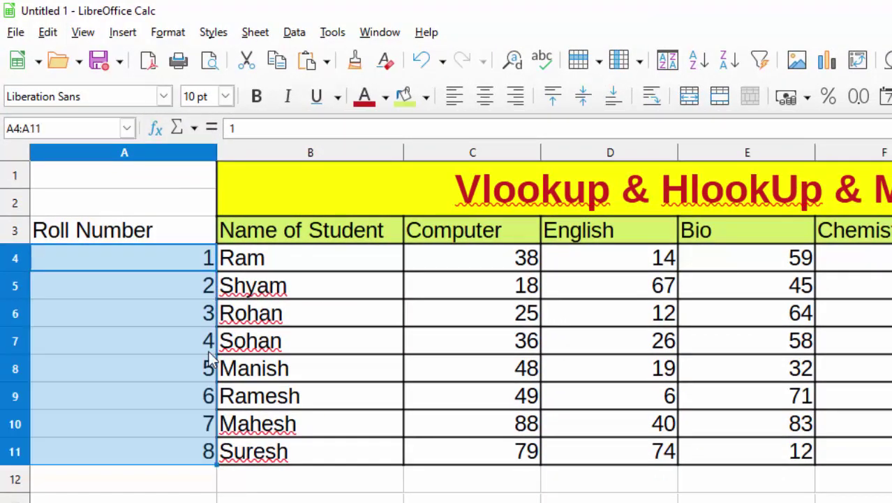
{"action": "left_click", "coordinate": [82, 236]}
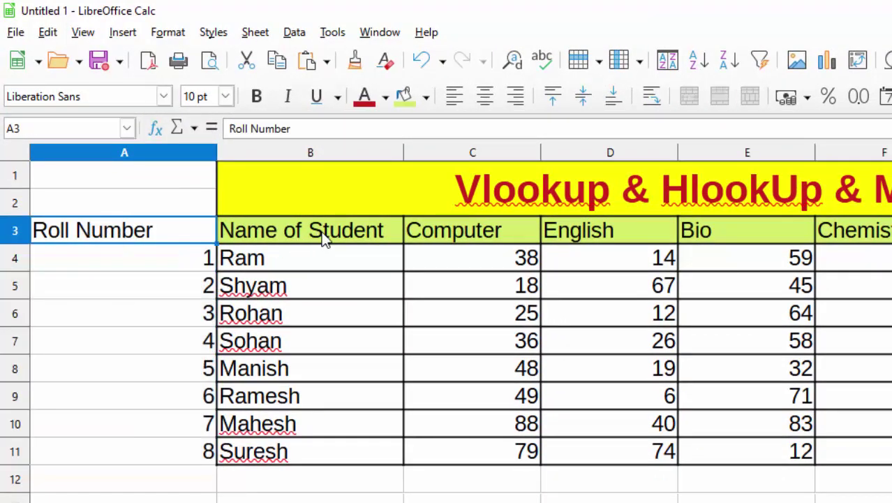
- Clone B3:D11's formatting onto column A, then undo the misapplied result
{"action": "left_click", "coordinate": [368, 241]}
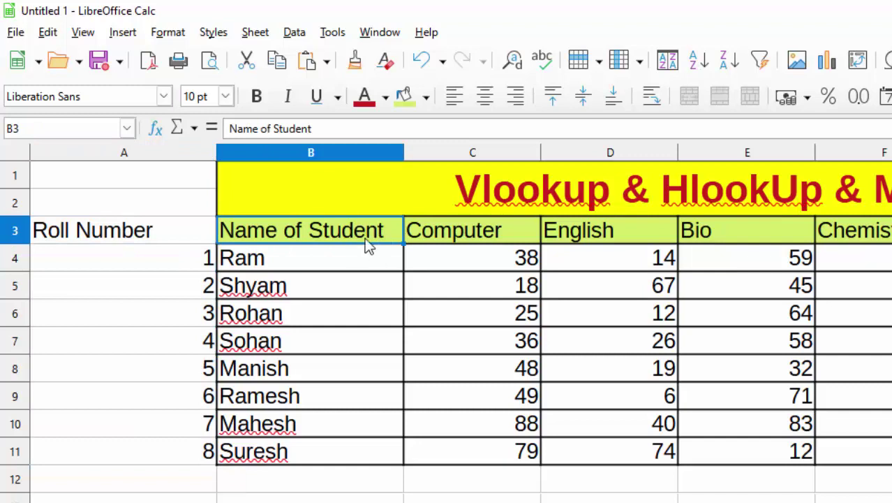
{"action": "left_click_drag", "start_coordinate": [368, 246], "coordinate": [588, 447]}
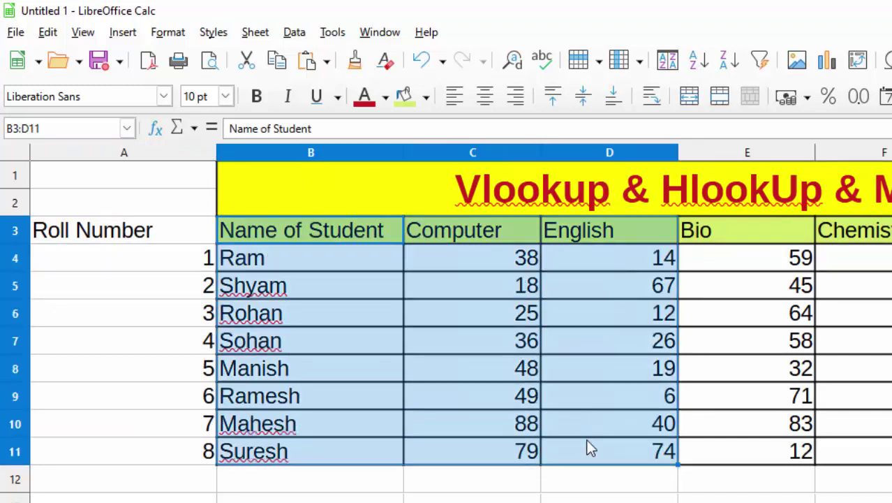
{"action": "left_click", "coordinate": [349, 68]}
{"action": "mouse_move", "coordinate": [155, 234]}
{"action": "left_mouse_down"}
{"action": "mouse_move", "coordinate": [169, 459]}
{"action": "mouse_move", "coordinate": [164, 449]}
{"action": "left_mouse_up"}
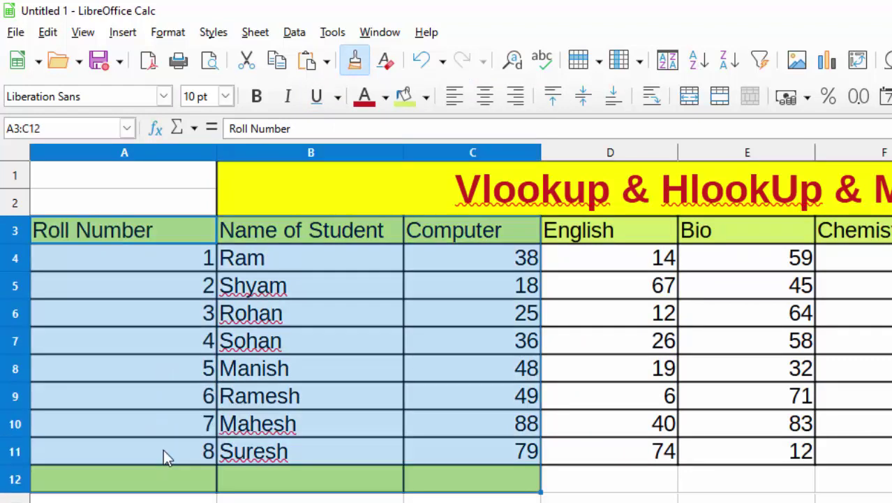
{"action": "key", "text": "ctrl+z"}
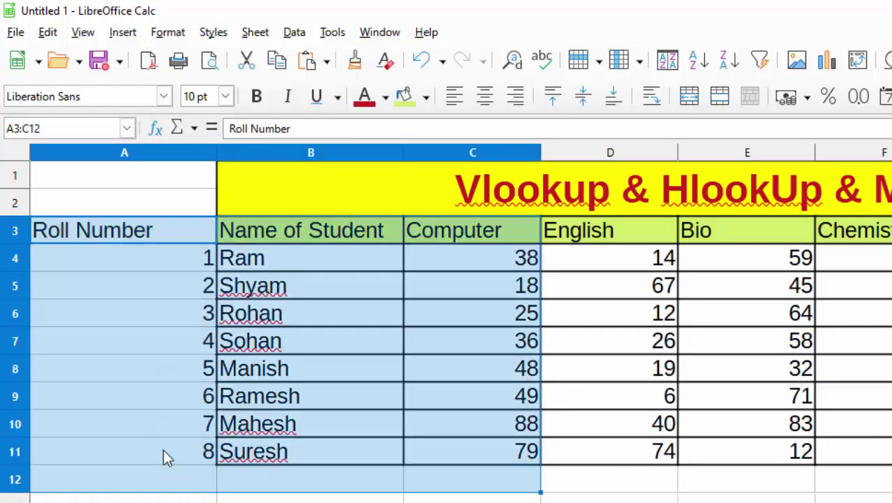
{"action": "key", "text": "ctrl+z"}
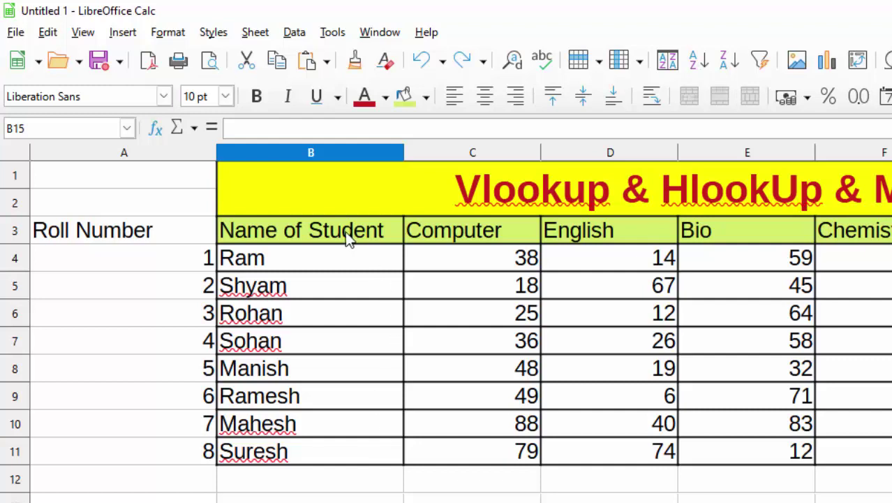
- Clone the formatting of B3:D11 onto A3:A11 so Roll Number matches the table
{"action": "left_click_drag", "start_coordinate": [348, 234], "coordinate": [593, 461]}
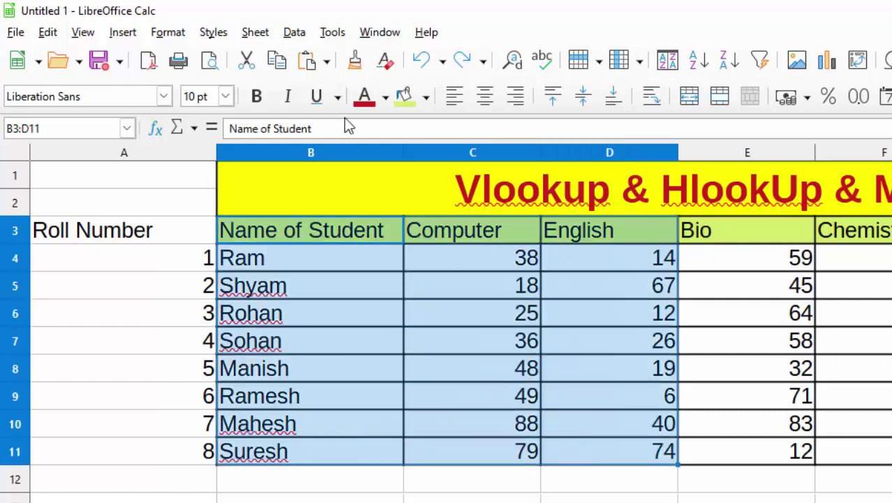
{"action": "left_click", "coordinate": [355, 60]}
{"action": "left_click_drag", "start_coordinate": [199, 221], "coordinate": [164, 444]}
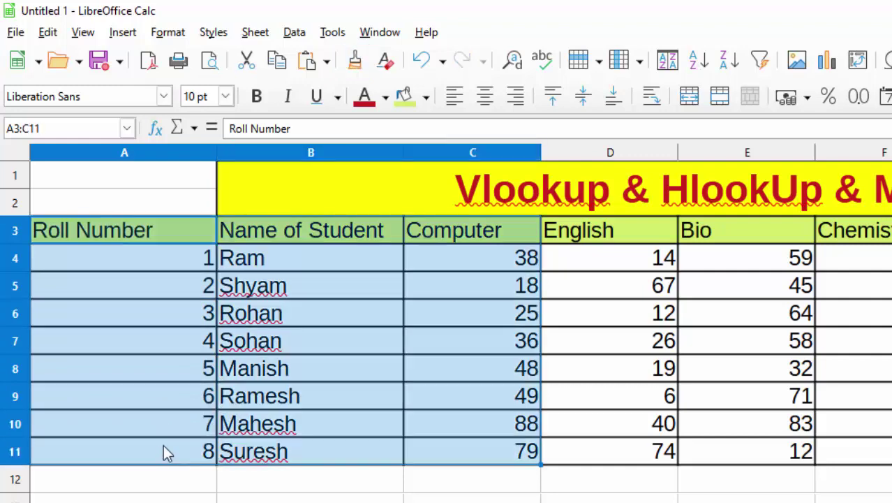
{"action": "left_click", "coordinate": [307, 497]}
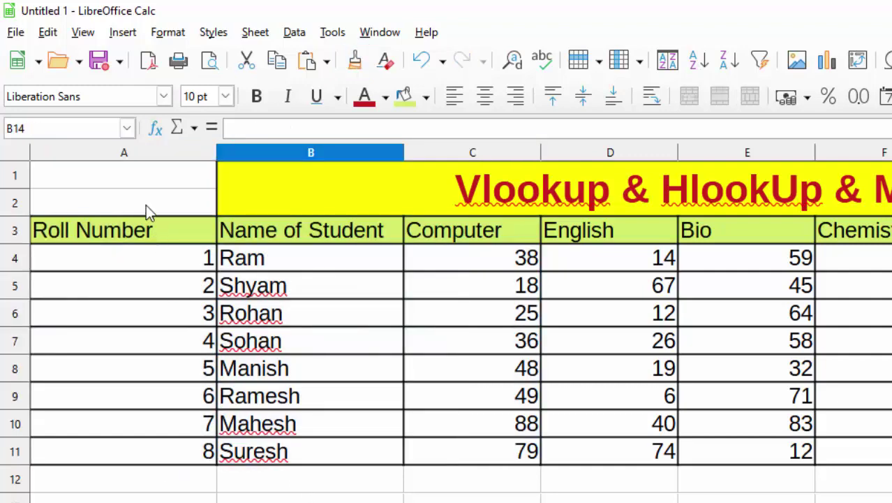
{"action": "left_click_drag", "start_coordinate": [392, 197], "coordinate": [215, 204]}
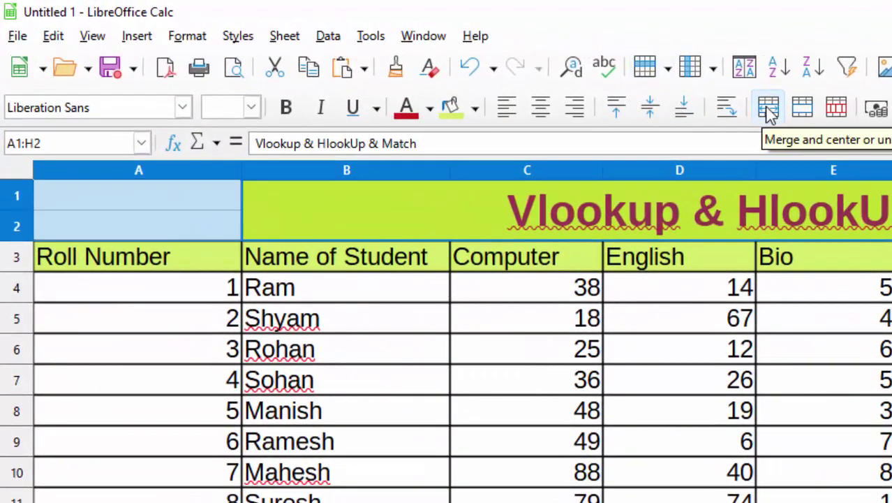
- Merge and centre the title across A1:H2, making it bold, 20 pt, with yellow background
{"action": "left_click", "coordinate": [768, 111]}
{"action": "left_click", "coordinate": [768, 111]}
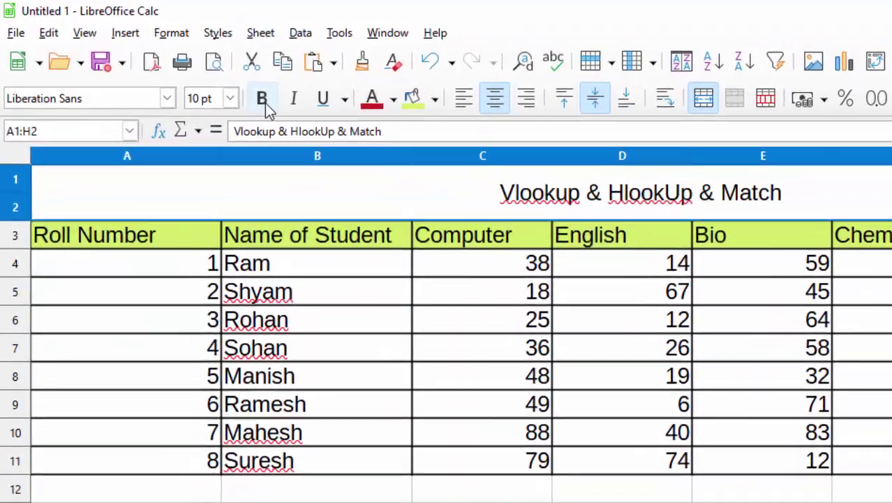
{"action": "left_click", "coordinate": [186, 70]}
{"action": "left_click", "coordinate": [507, 117]}
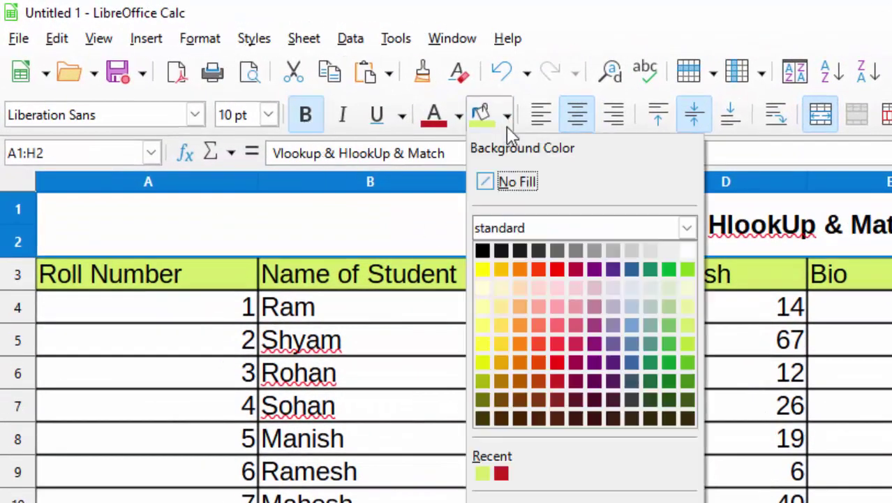
{"action": "left_click", "coordinate": [483, 269]}
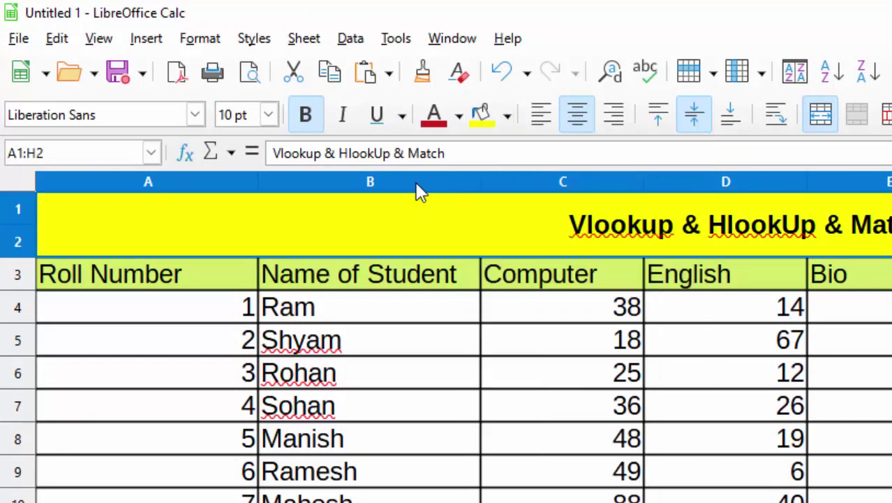
{"action": "left_click", "coordinate": [269, 115]}
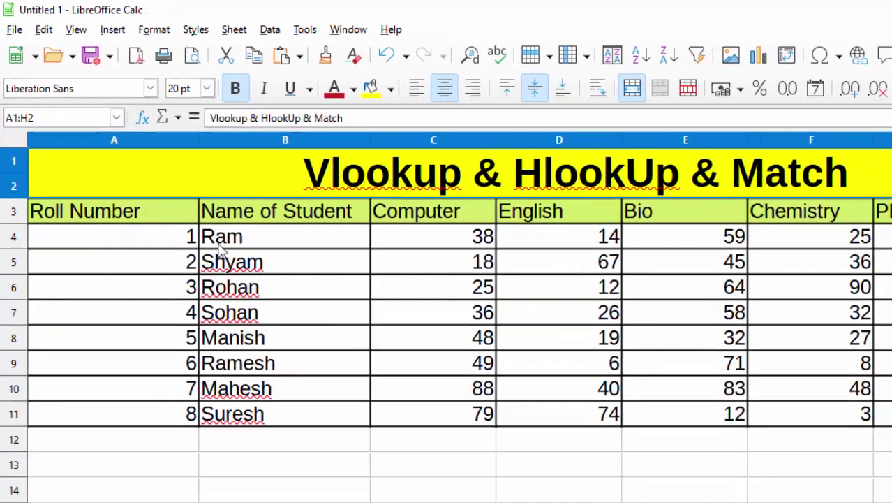
{"action": "left_click", "coordinate": [231, 304]}
{"action": "left_click_drag", "start_coordinate": [557, 427], "coordinate": [537, 410]}
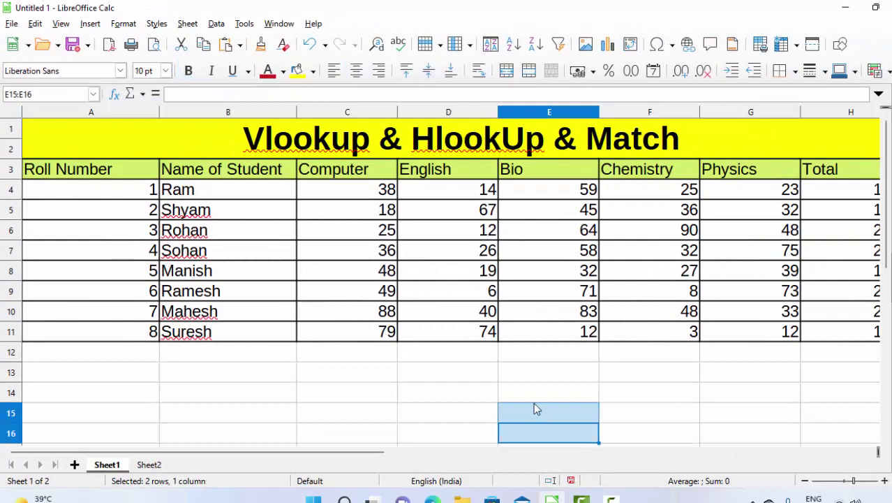
{"action": "left_click", "coordinate": [805, 481]}
- Zoom out further and select cell A2 on Sheet2
{"action": "left_click", "coordinate": [805, 480]}
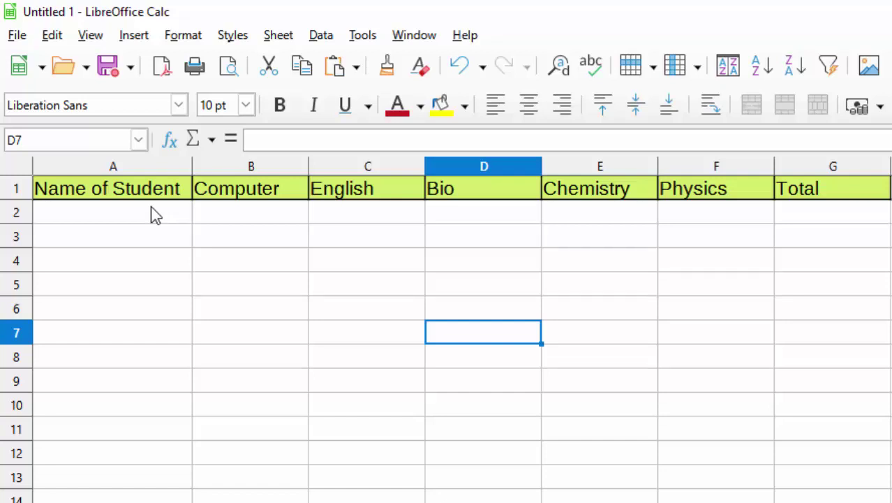
{"action": "left_click", "coordinate": [151, 210]}
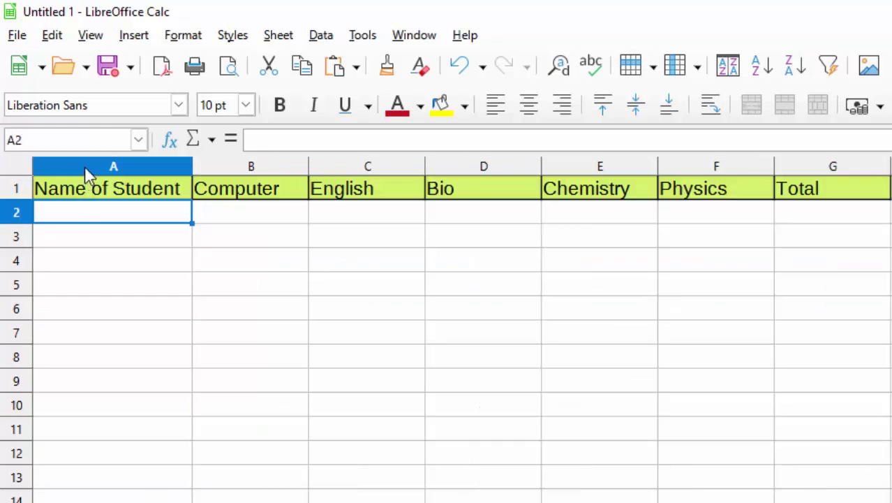
- Insert a column before Name of Student on Sheet2 and enter 'Roll Number' in A1
{"action": "right_click", "coordinate": [85, 165]}
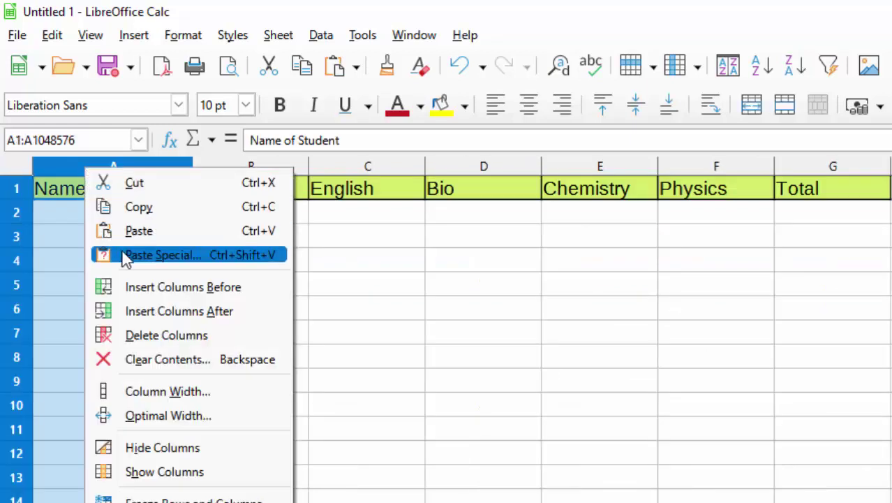
{"action": "left_click", "coordinate": [187, 287]}
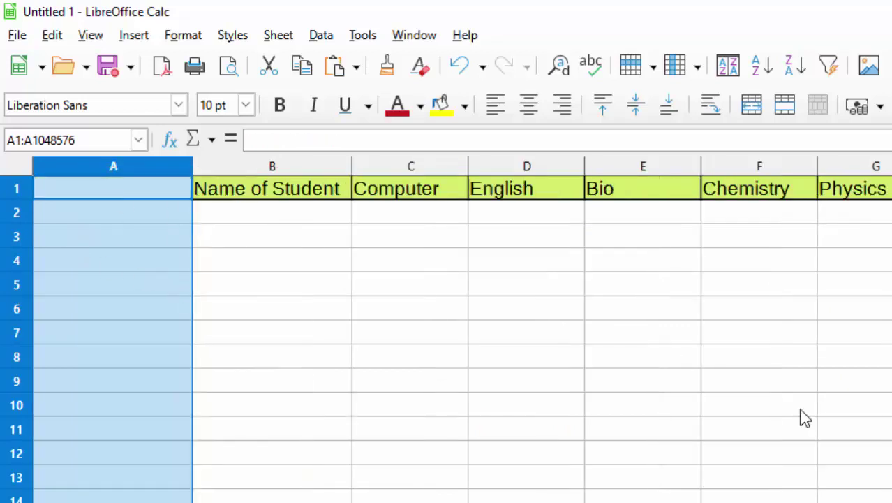
{"action": "left_click", "coordinate": [514, 408]}
{"action": "left_click", "coordinate": [128, 189]}
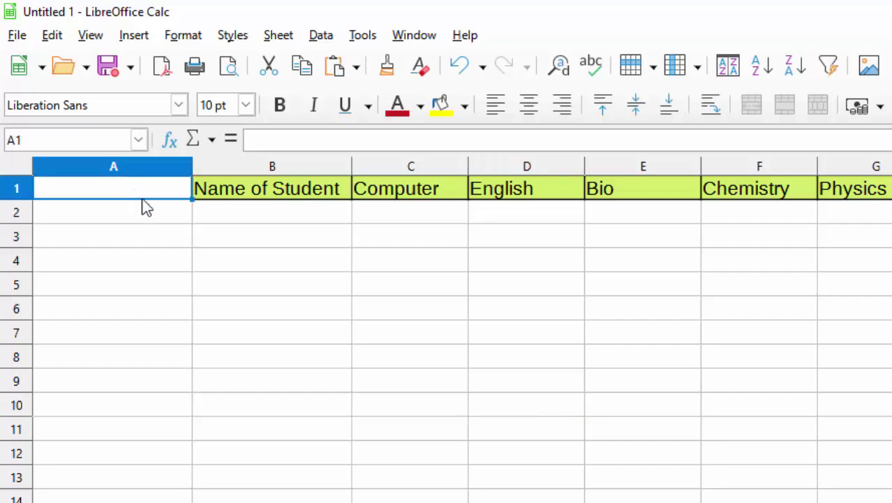
{"action": "type", "text": "Roll Number"}
{"action": "left_click", "coordinate": [155, 233]}
{"action": "left_click", "coordinate": [155, 219]}
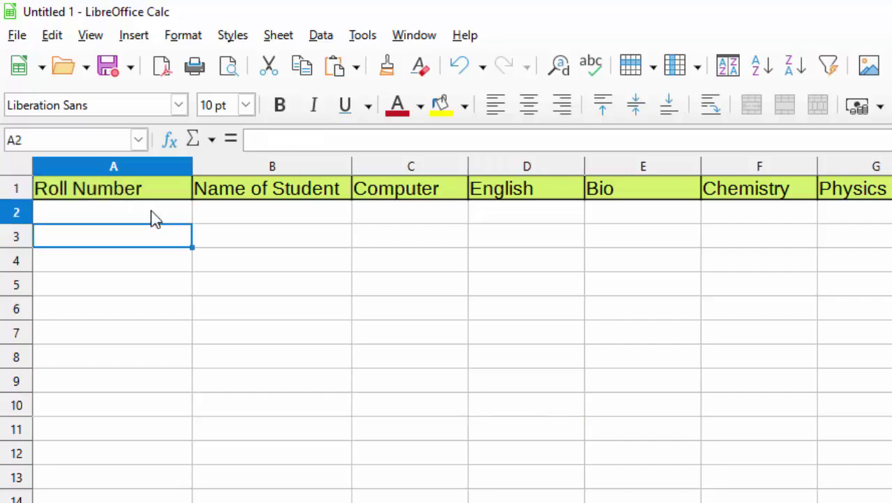
- Type =vlookup( in Sheet2's A2, referencing Sheet1's A4 as the search value, then a comma
{"action": "type", "text": "="}
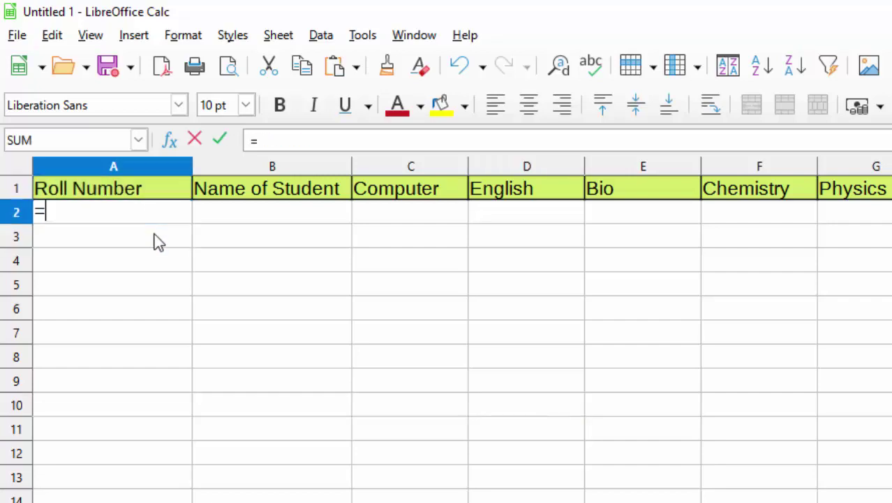
{"action": "type", "text": "vlookup"}
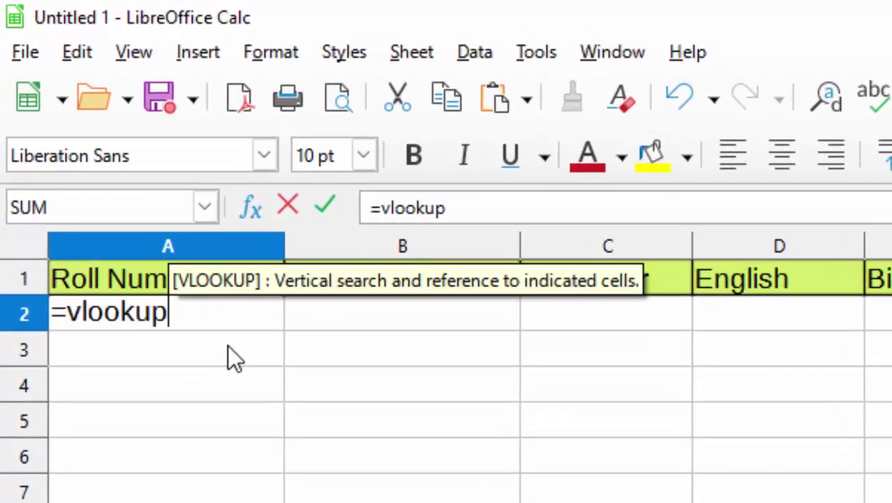
{"action": "type", "text": "("}
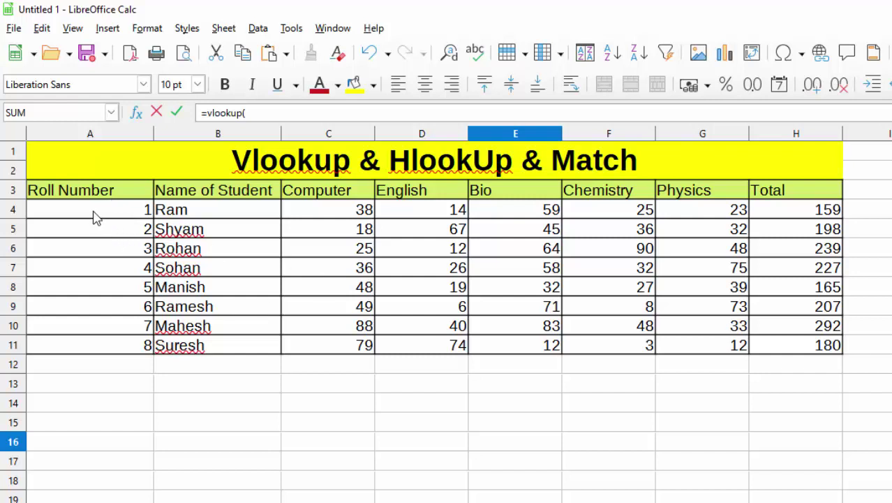
{"action": "left_click", "coordinate": [93, 217]}
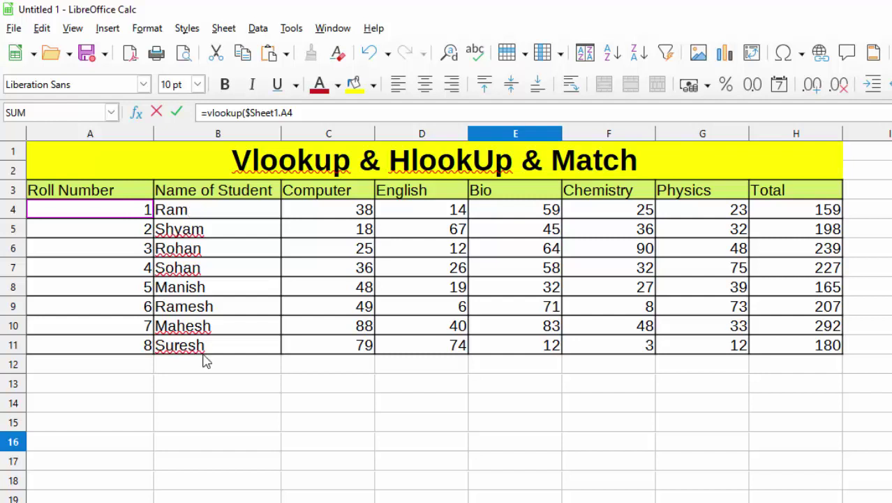
{"action": "key", "text": "ctrl+Page_Down"}
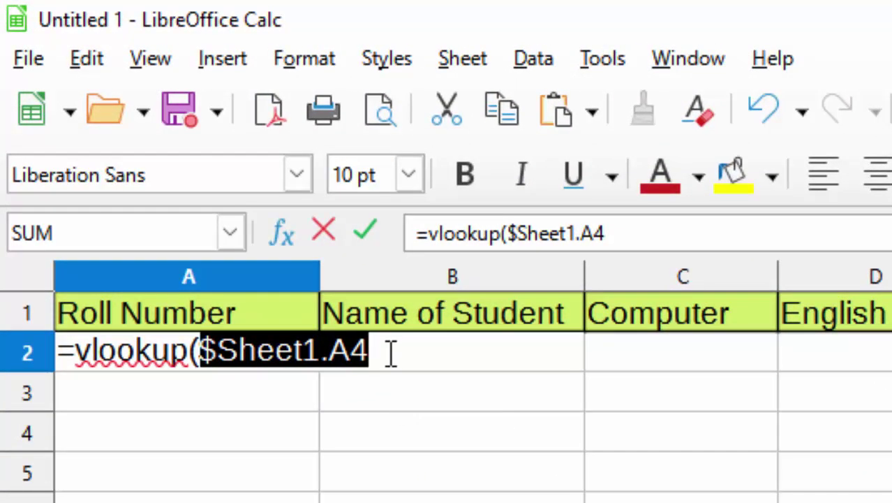
{"action": "left_click", "coordinate": [390, 352]}
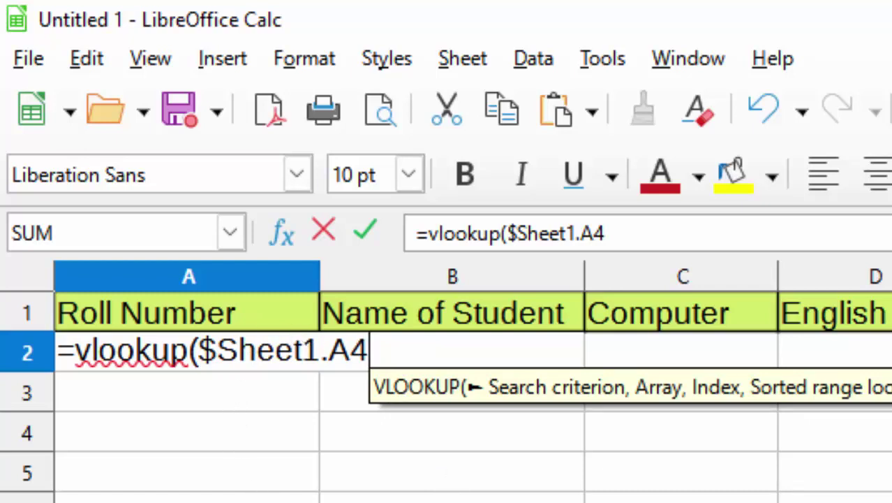
{"action": "key", "text": "ctrl+Page_Up"}
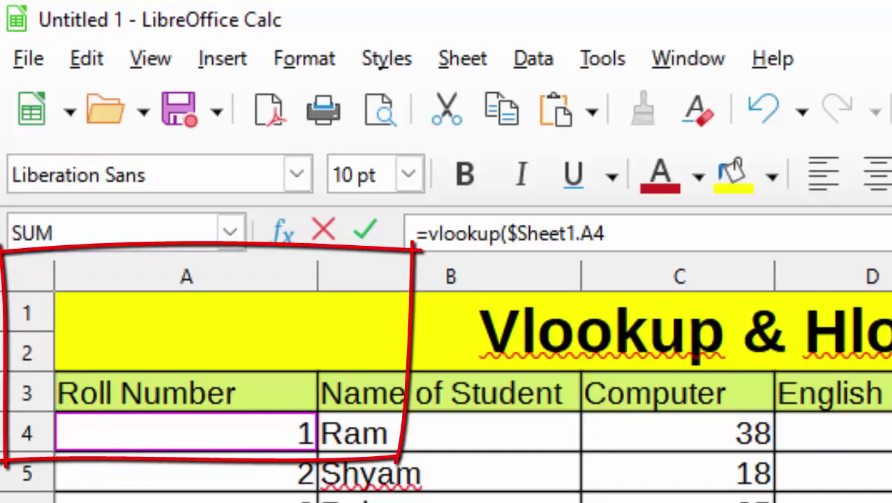
{"action": "key", "text": "ctrl+Page_Down"}
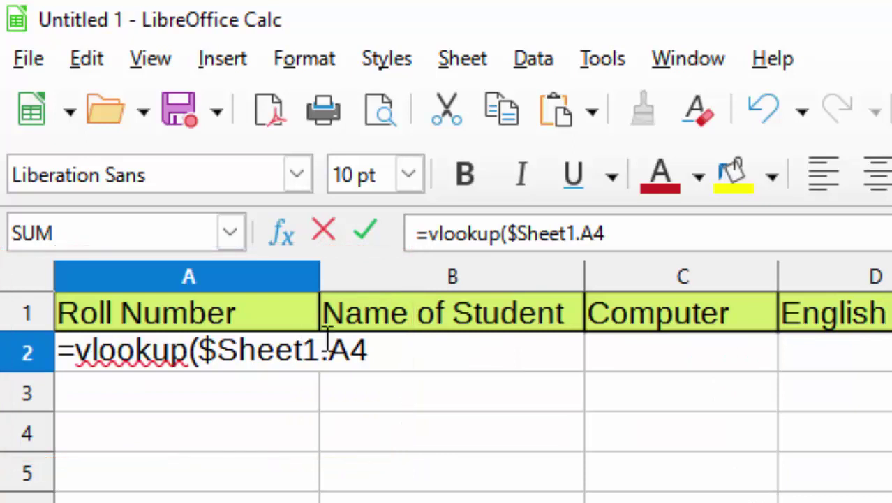
{"action": "type", "text": ","}
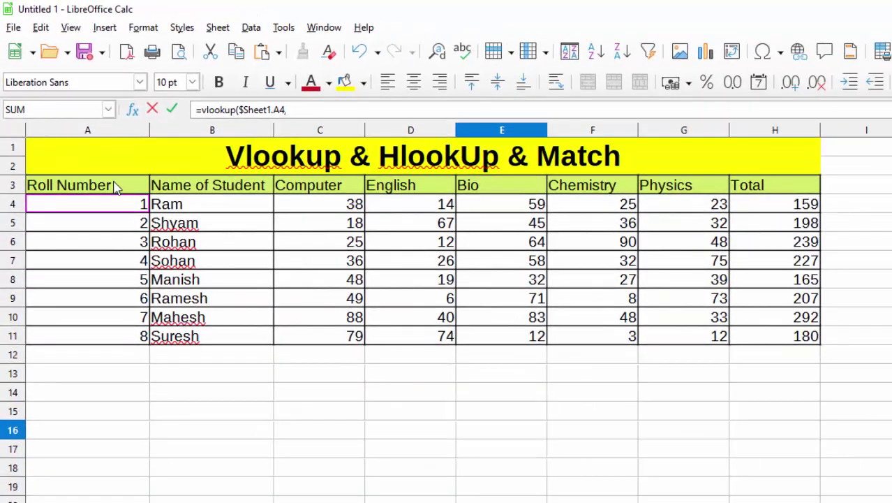
- Add Sheet1's A3:H11 to the VLOOKUP as absolute $A$3:$H$11, followed by a comma
{"action": "left_click", "coordinate": [116, 186]}
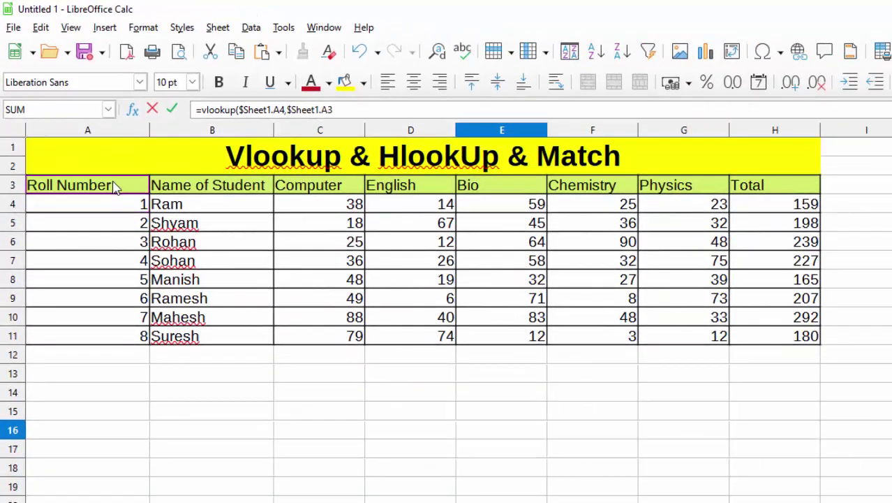
{"action": "mouse_move", "coordinate": [116, 187]}
{"action": "left_mouse_down"}
{"action": "mouse_move", "coordinate": [711, 302]}
{"action": "mouse_move", "coordinate": [775, 334]}
{"action": "left_mouse_up"}
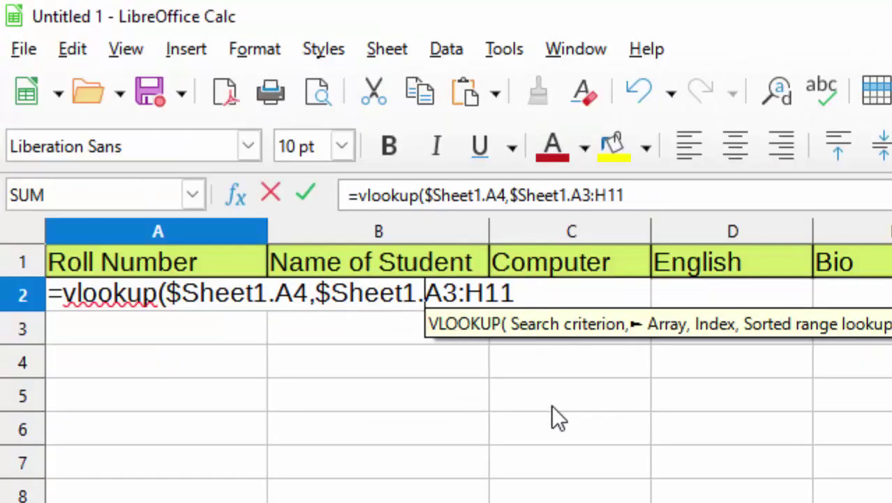
{"action": "key", "text": "Left"}
{"action": "key", "text": "Left"}
{"action": "key", "text": "Left"}
{"action": "type", "text": "$"}
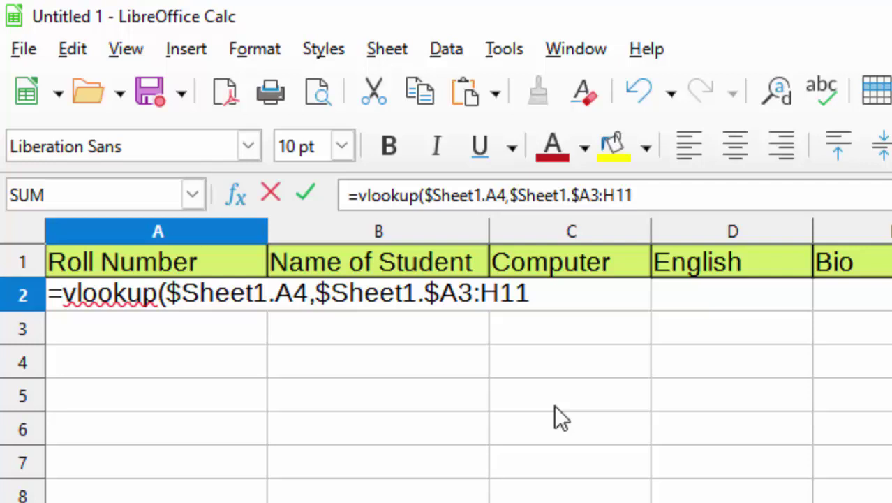
{"action": "key", "text": "Right"}
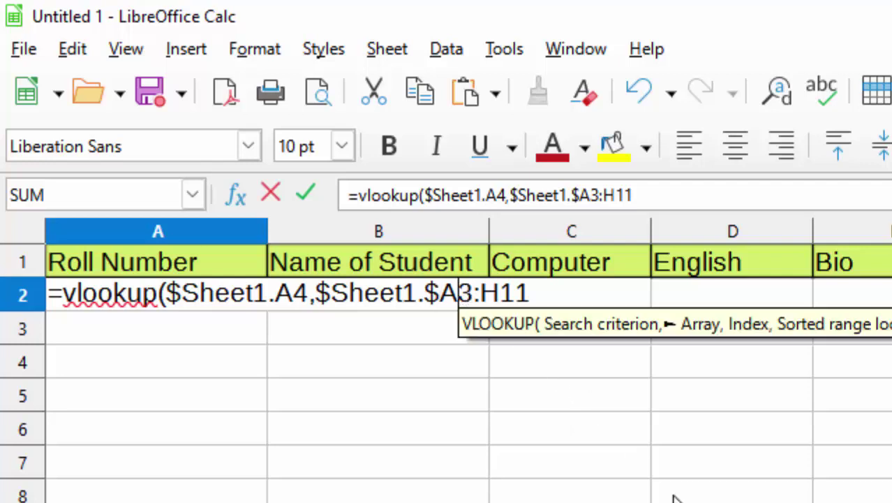
{"action": "type", "text": "$"}
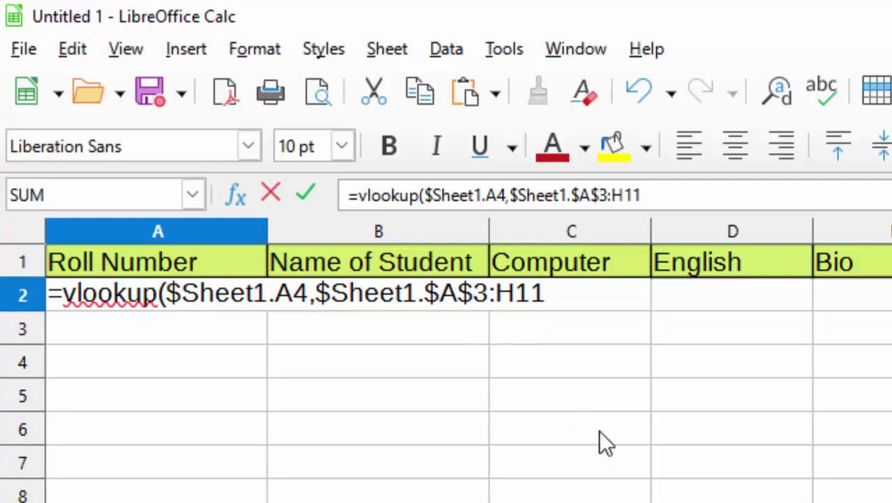
{"action": "key", "text": "Right"}
{"action": "key", "text": "Right"}
{"action": "type", "text": "$"}
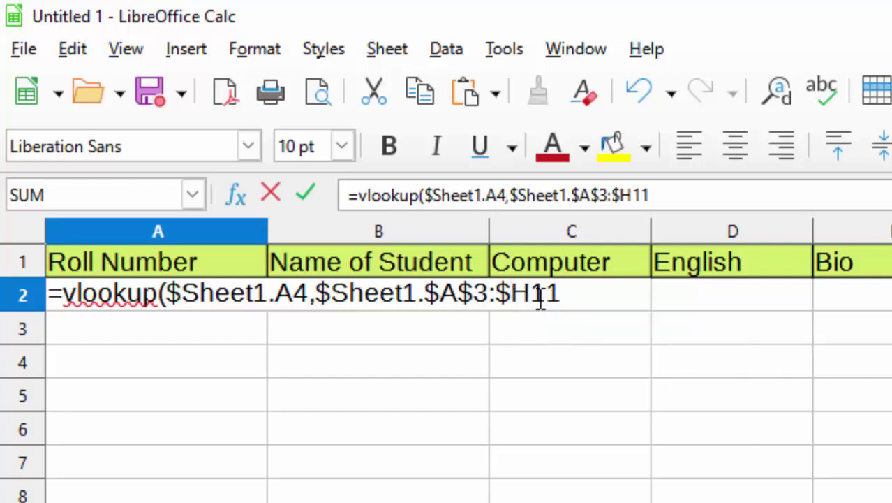
{"action": "key", "text": "Right"}
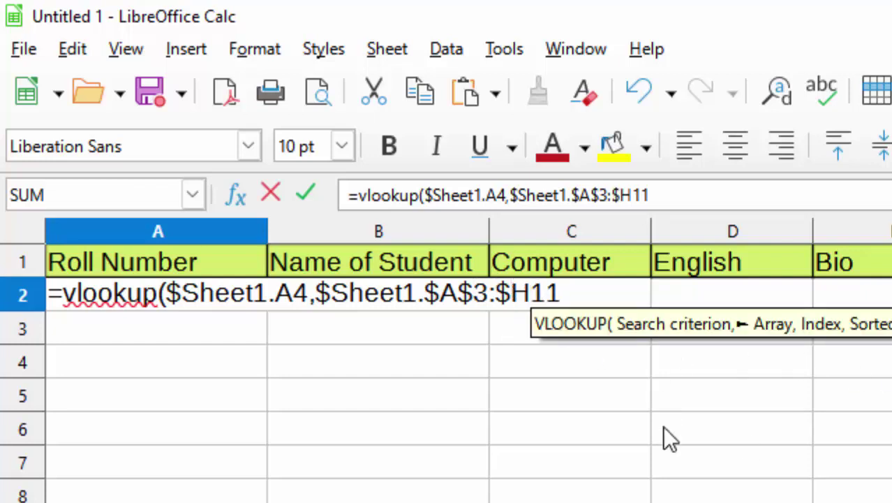
{"action": "type", "text": "$"}
{"action": "left_click", "coordinate": [598, 292]}
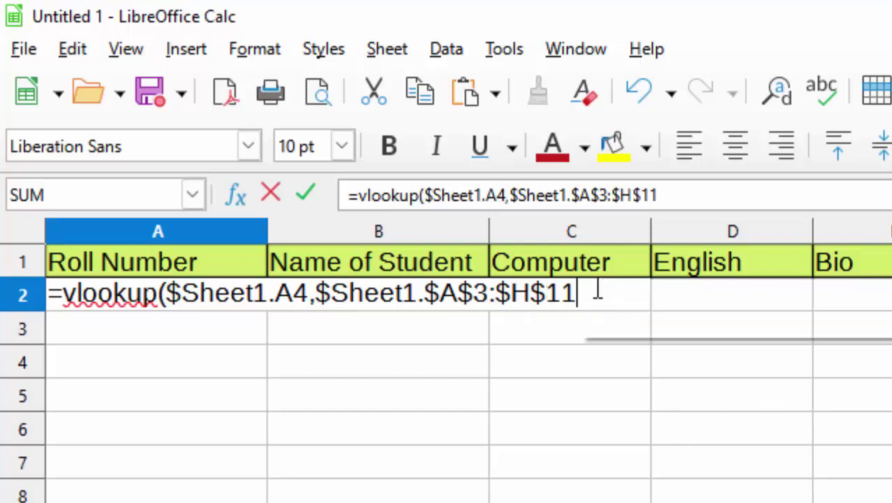
{"action": "type", "text": ","}
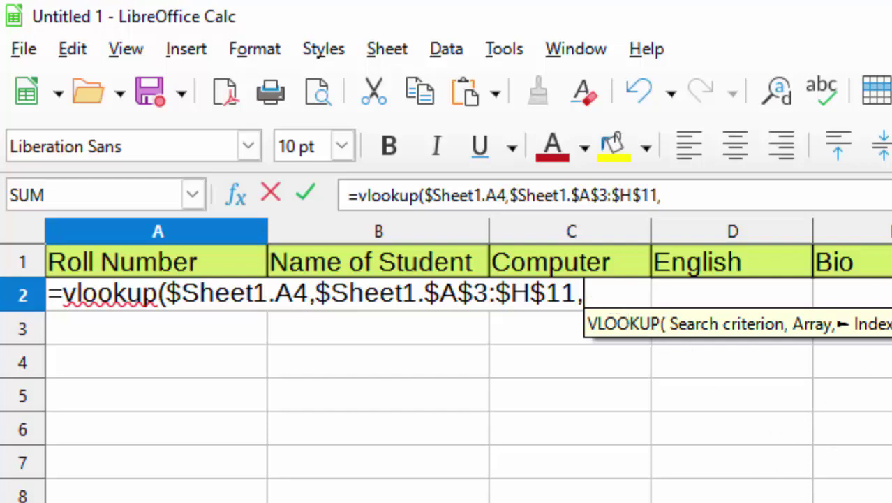
- After checking Sheet1's columns, complete A2 as =vlookup($Sheet1.A4,$Sheet1.$A$3:$H$11,5,0), returning 59
{"action": "key", "text": "ctrl+Page_Up"}
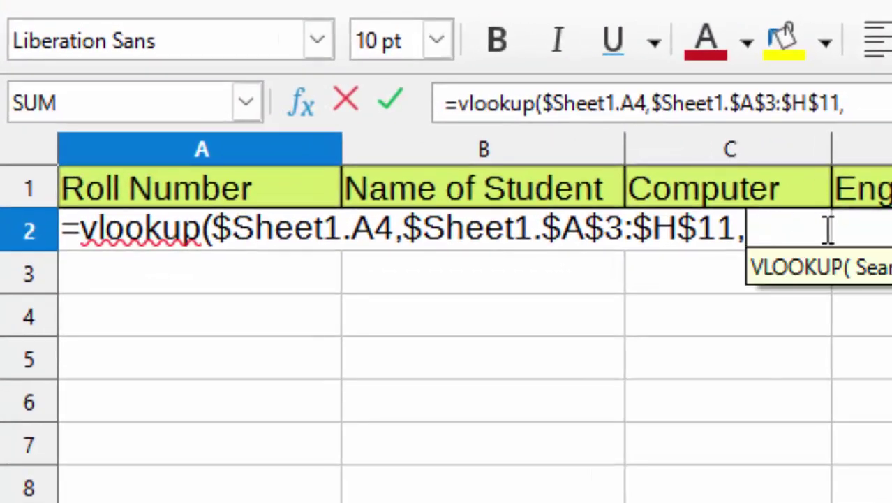
{"action": "type", "text": "5"}
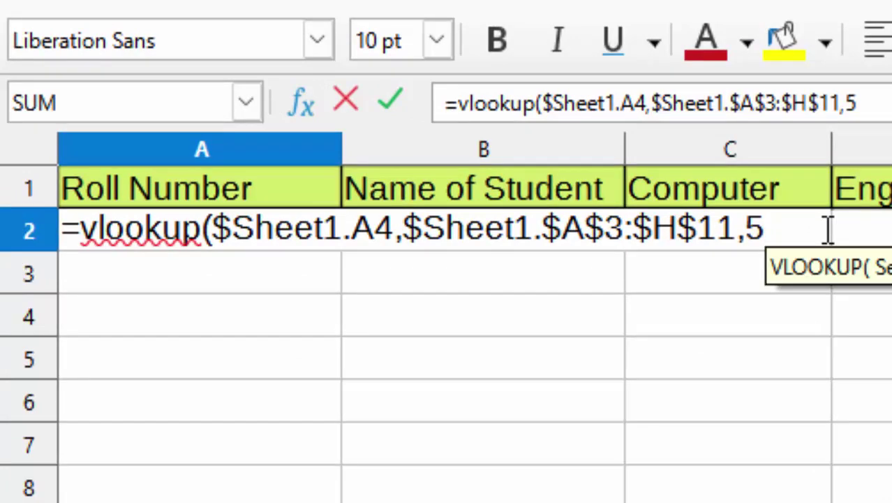
{"action": "type", "text": ","}
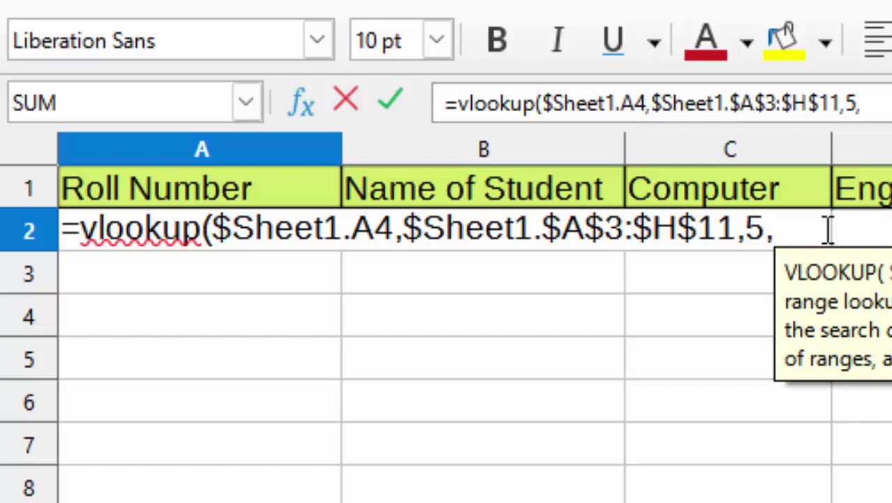
{"action": "type", "text": "0"}
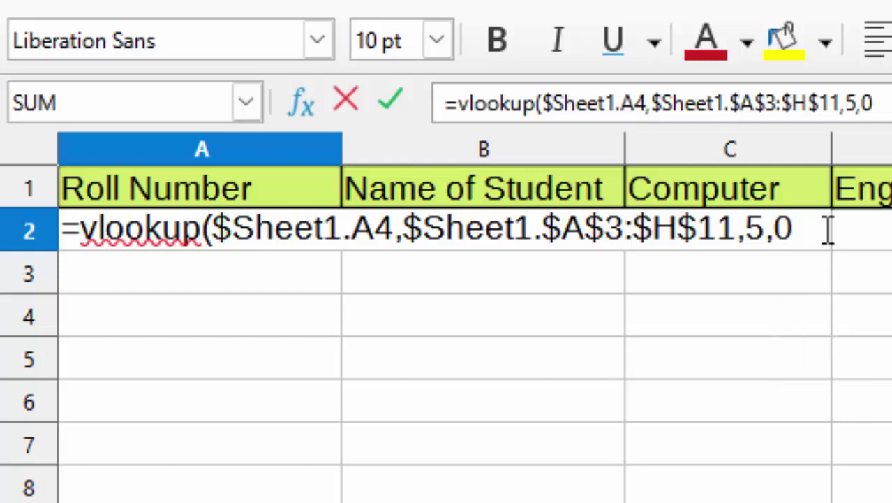
{"action": "type", "text": ")"}
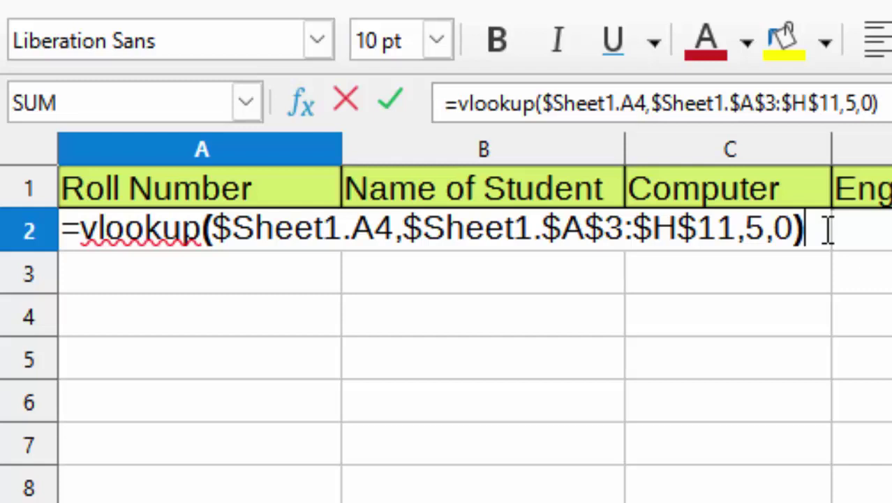
{"action": "key", "text": "Return"}
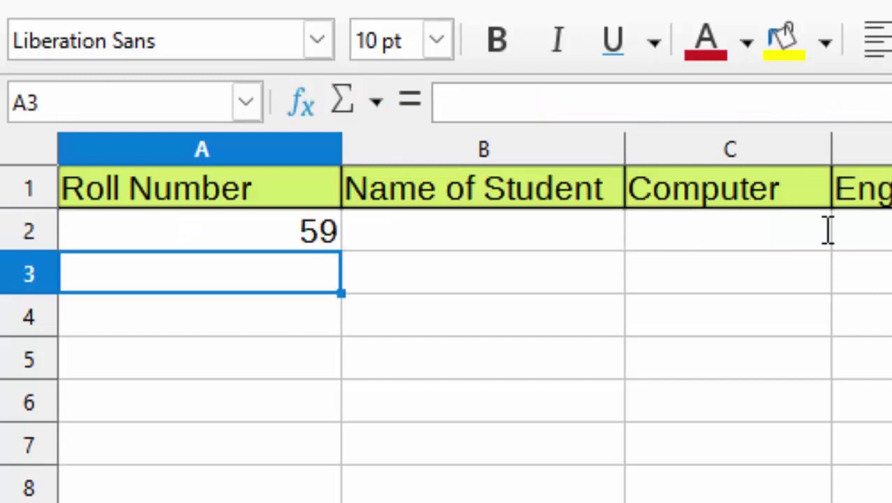
{"action": "left_click", "coordinate": [300, 246]}
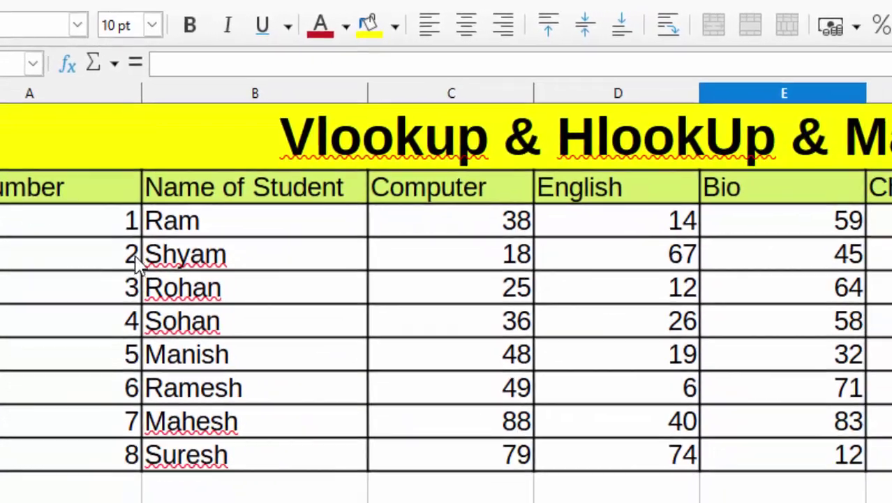
{"action": "left_click", "coordinate": [39, 222]}
{"action": "left_click_drag", "start_coordinate": [39, 222], "coordinate": [763, 221]}
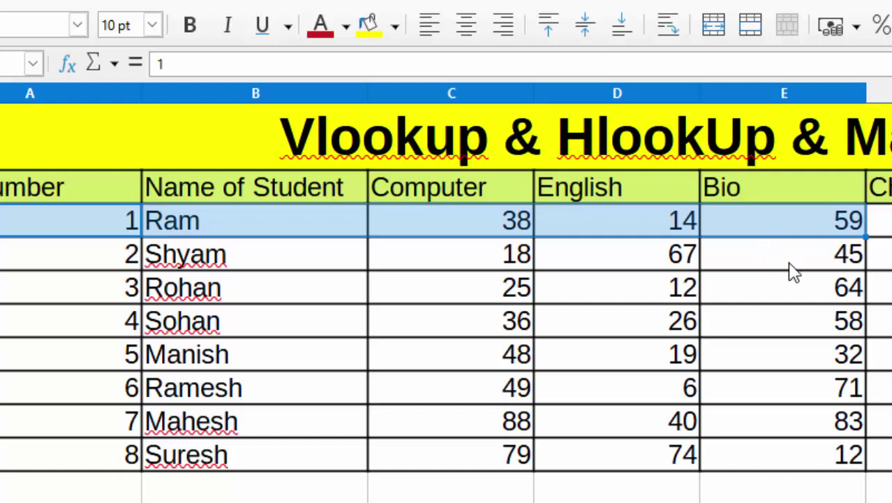
{"action": "left_click", "coordinate": [783, 495]}
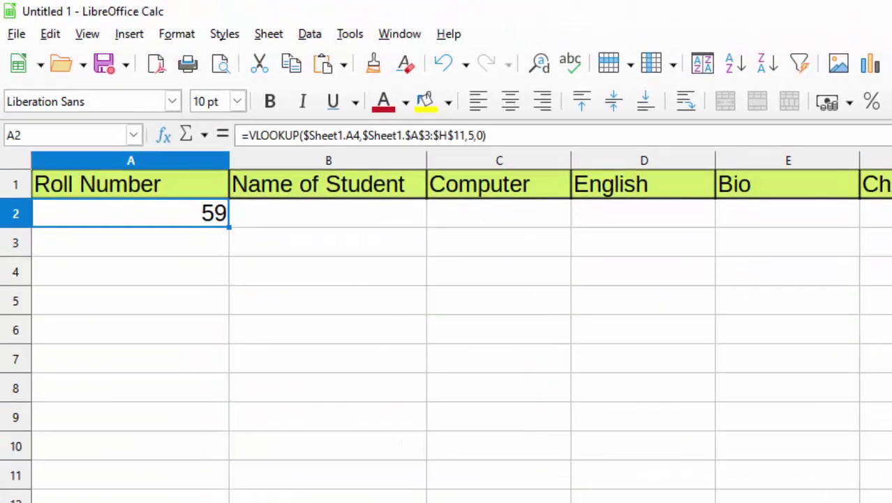
- Delete A2's lookup, enter roll numbers 1–8 down column A, and paste names Ram–Suresh into B2:B9
{"action": "key", "text": "Delete"}
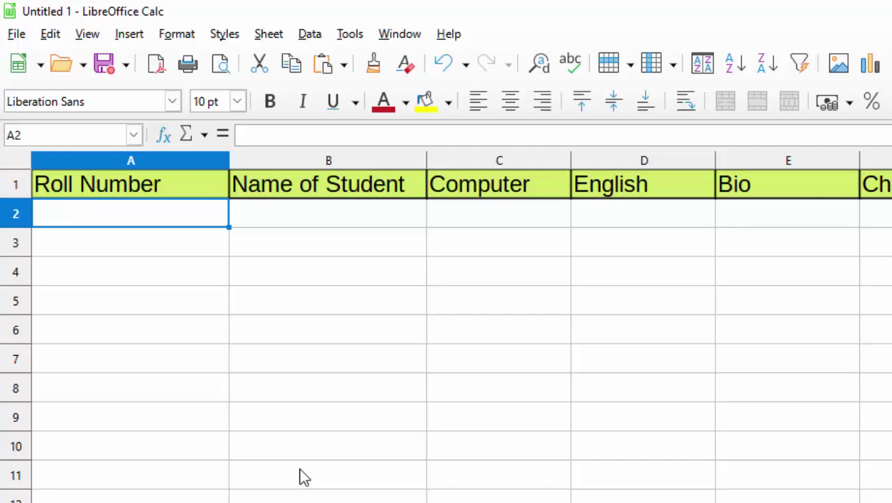
{"action": "type", "text": "1"}
{"action": "key", "text": "Return"}
{"action": "type", "text": "2"}
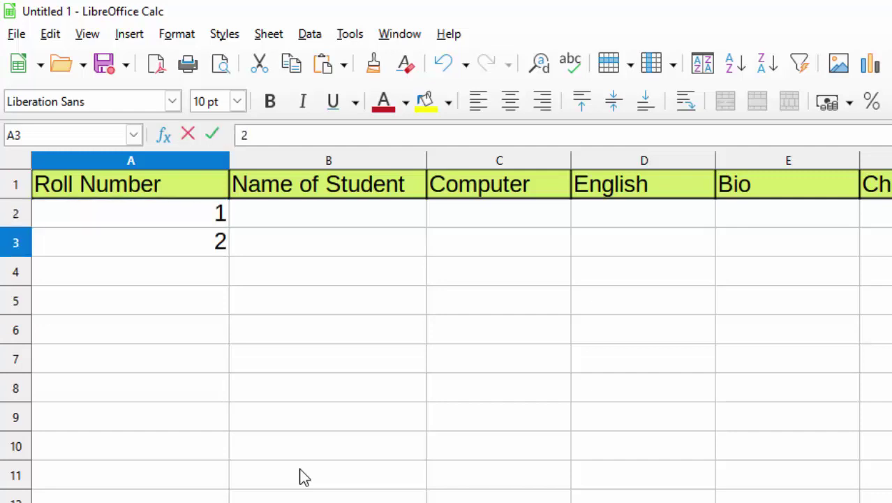
{"action": "key", "text": "Return"}
{"action": "type", "text": "3"}
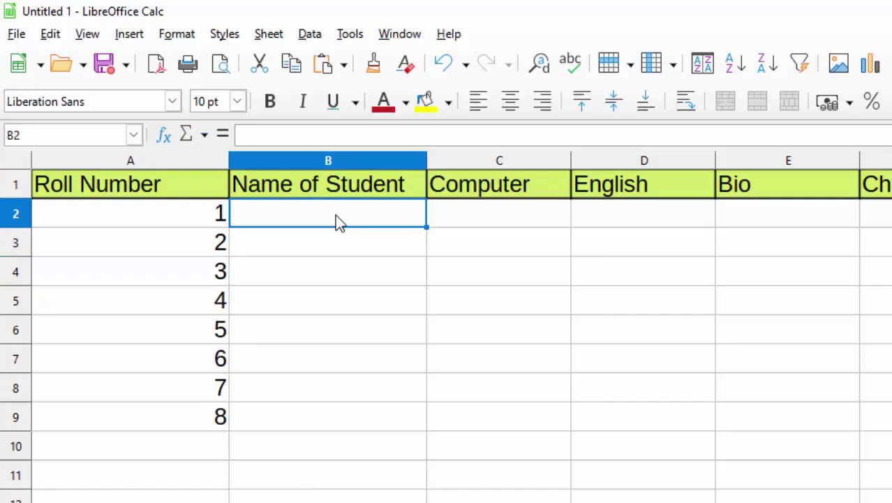
{"action": "type", "text": "Ram Shyam Rohan Sohan Manish Ramesh Mahesh Suresh"}
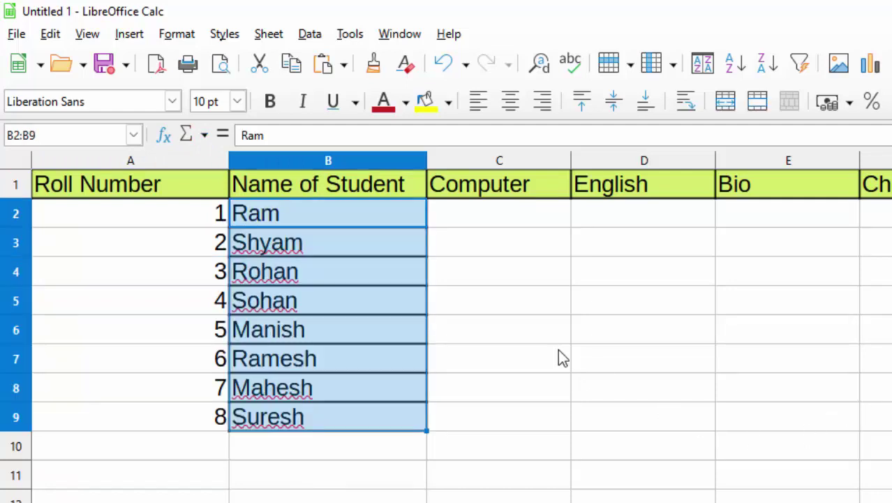
- In C2 begin =vlookup( using Sheet1's A4 as lookup value and A3:H11 as table range
{"action": "left_click", "coordinate": [475, 221]}
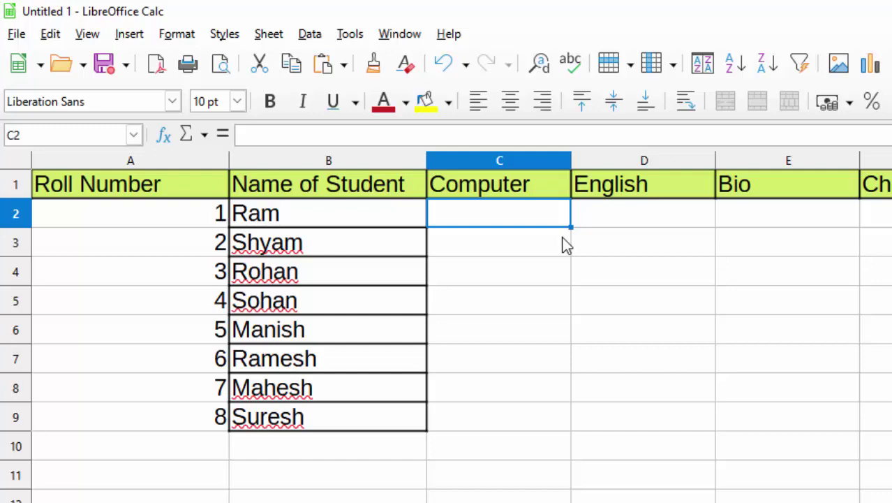
{"action": "type", "text": "=vl"}
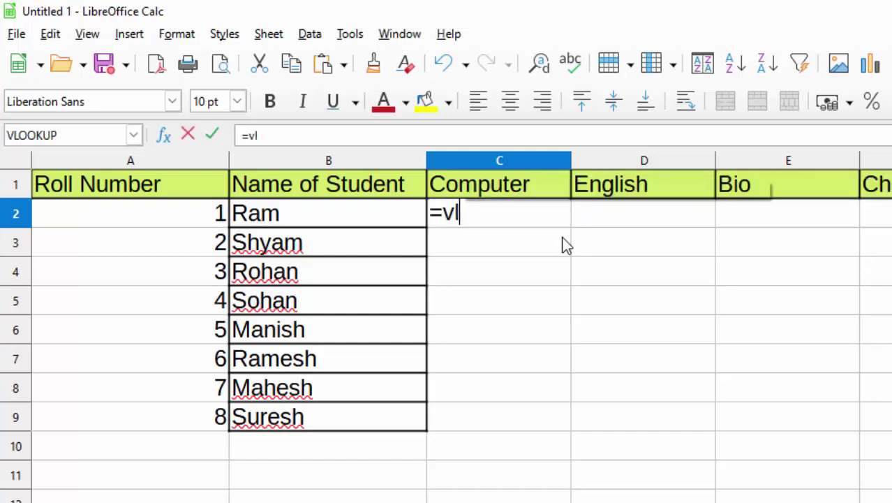
{"action": "type", "text": "ookup("}
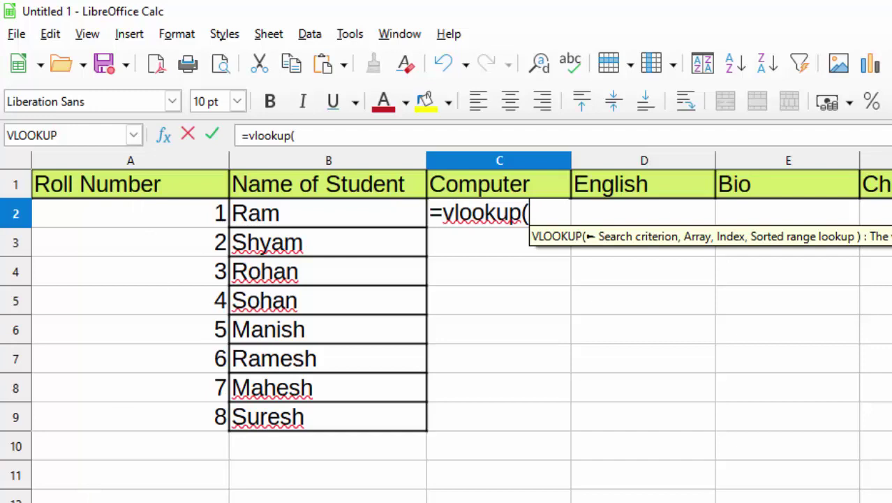
{"action": "key", "text": "ctrl+Page_Down"}
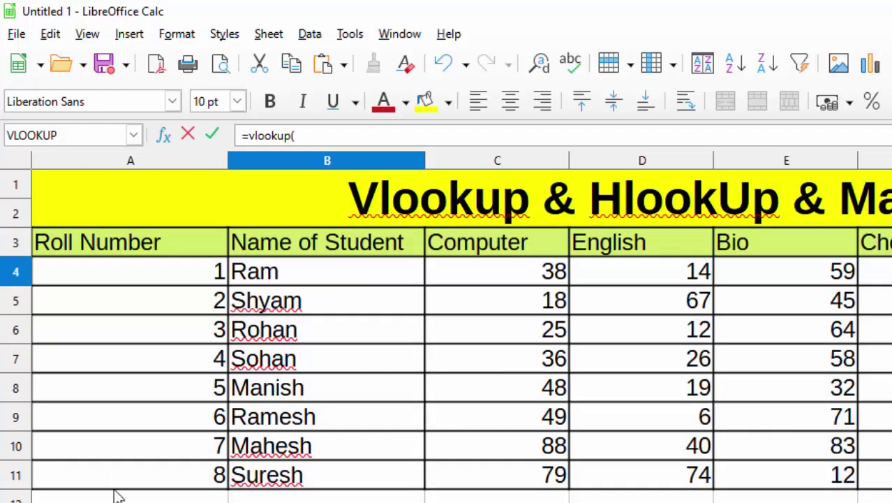
{"action": "left_click", "coordinate": [147, 277]}
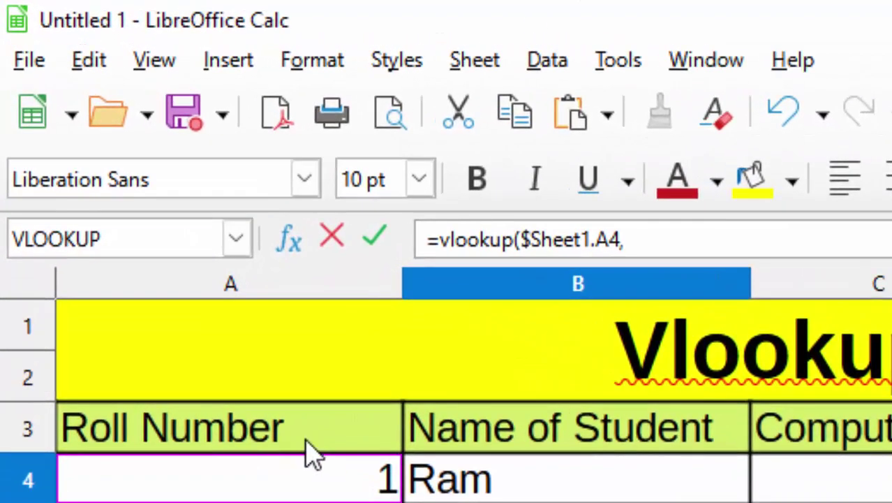
{"action": "mouse_move", "coordinate": [299, 428]}
{"action": "left_mouse_down"}
{"action": "mouse_move", "coordinate": [511, 256]}
{"action": "mouse_move", "coordinate": [749, 334]}
{"action": "left_mouse_up"}
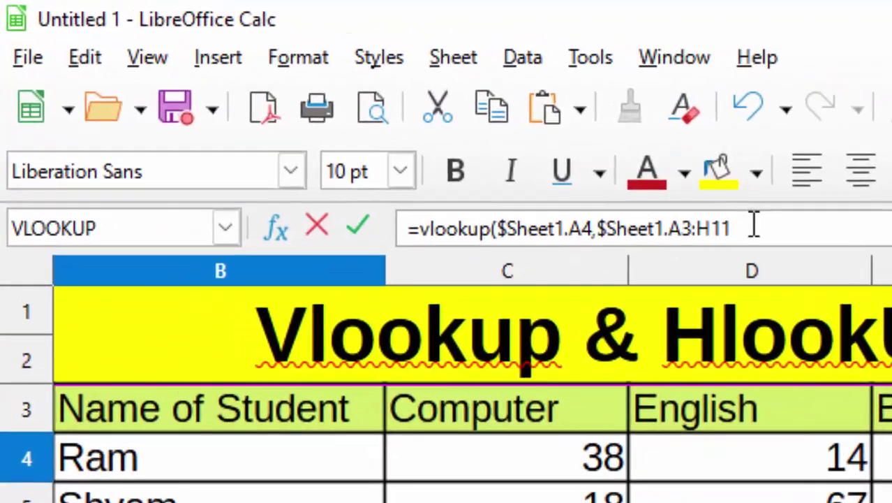
{"action": "left_click", "coordinate": [390, 116]}
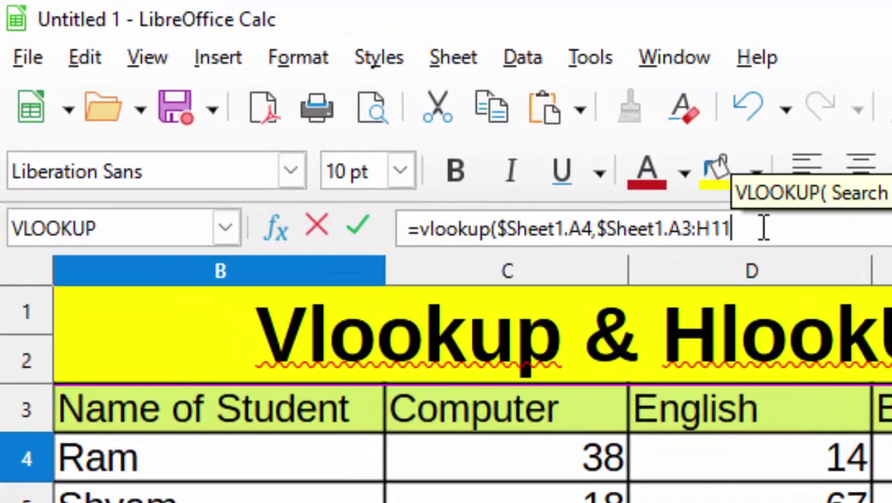
{"action": "type", "text": ","}
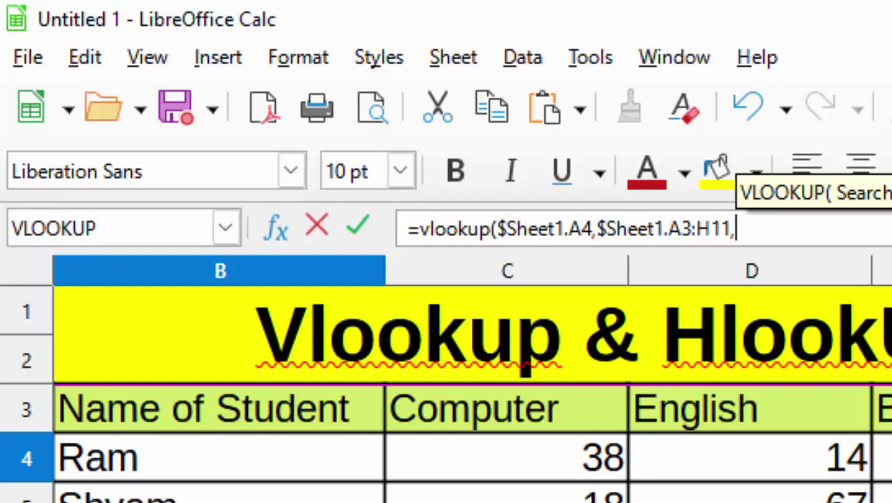
{"action": "scroll", "coordinate": [446, 377], "scroll_direction": "left", "scroll_amount": 1}
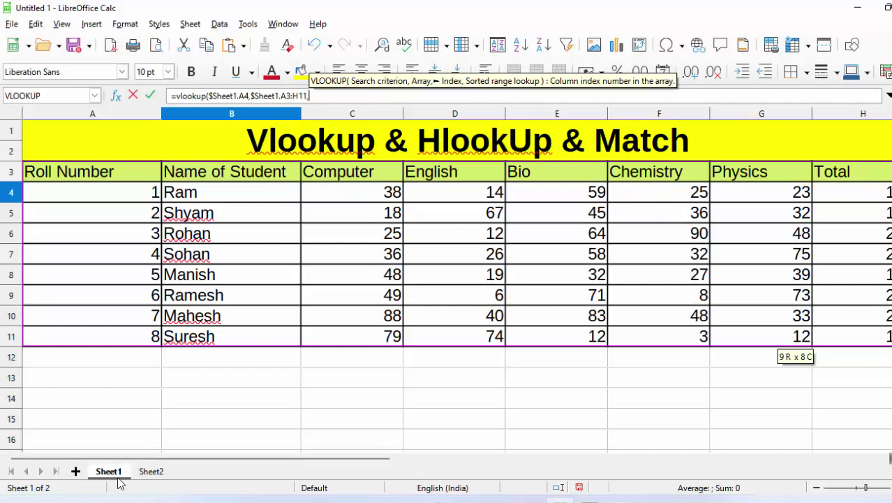
- Finish C2's VLOOKUP with column 3 and exact match 0, returning Ram's Computer mark 38
{"action": "left_click", "coordinate": [151, 472]}
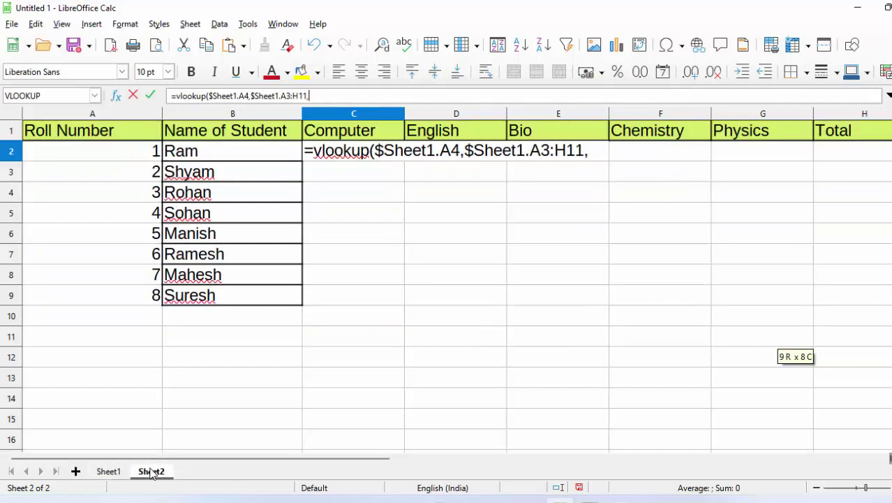
{"action": "left_click", "coordinate": [109, 473]}
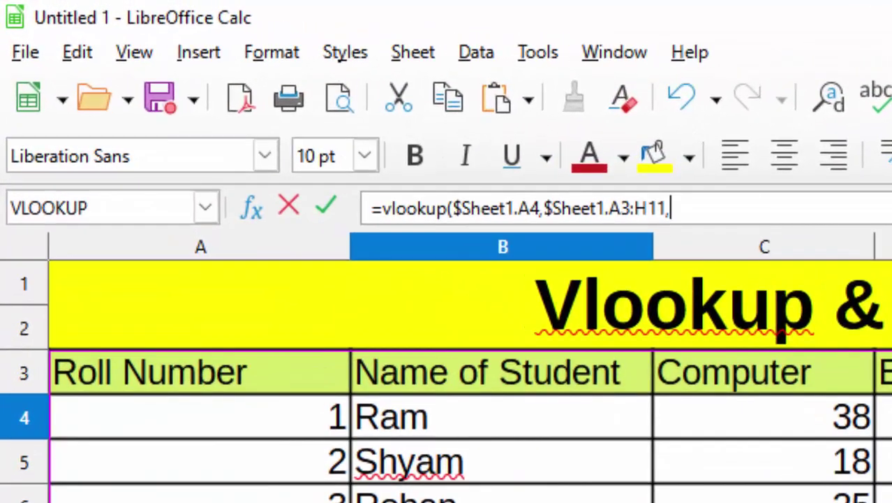
{"action": "left_click", "coordinate": [151, 472]}
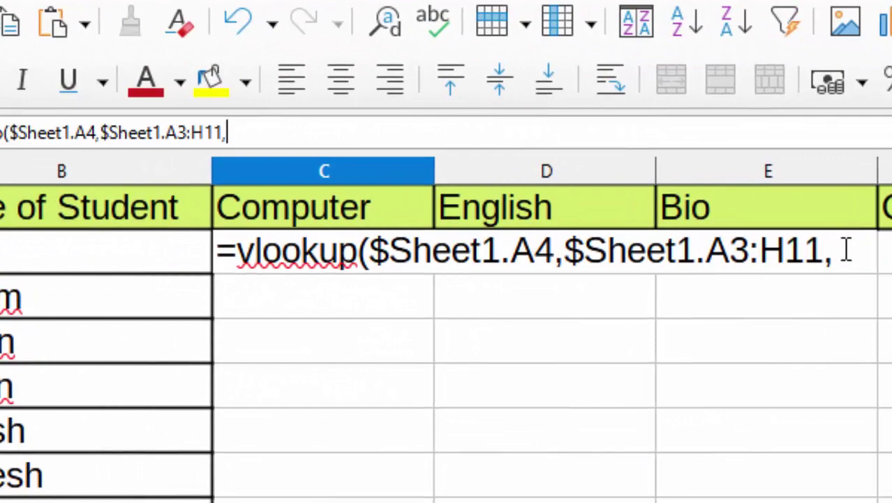
{"action": "type", "text": "3"}
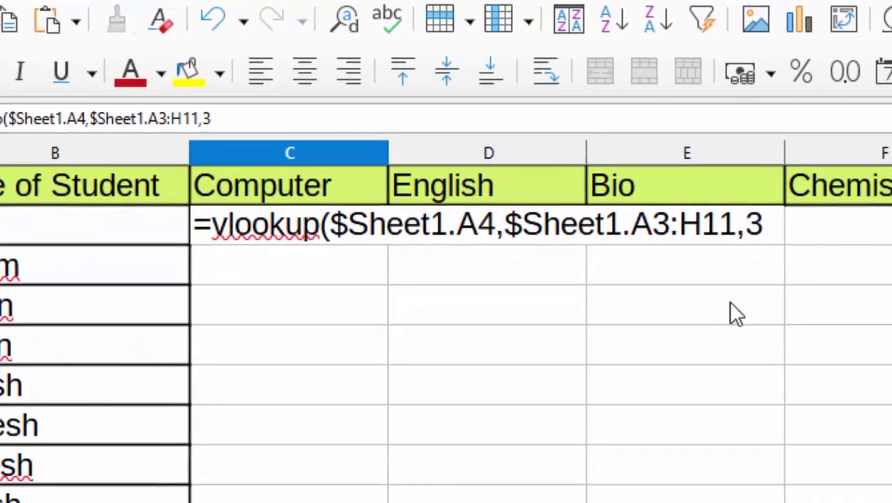
{"action": "type", "text": ", 0"}
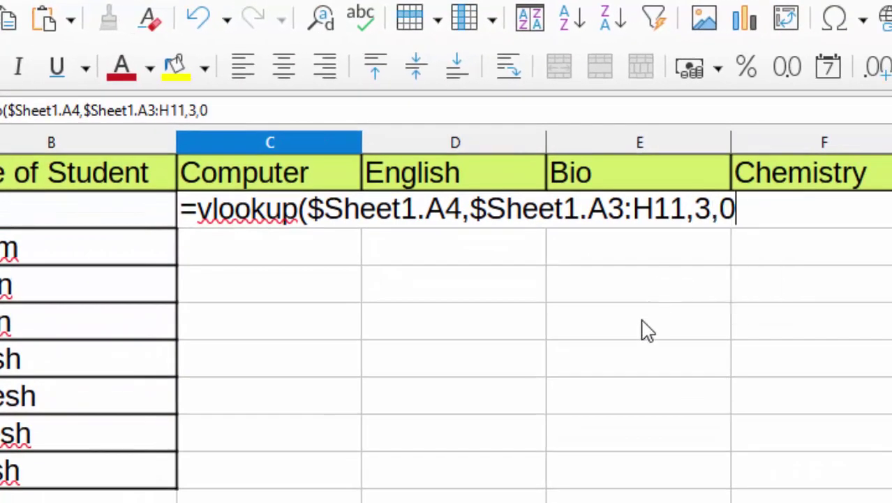
{"action": "type", "text": ")"}
{"action": "key", "text": "Return"}
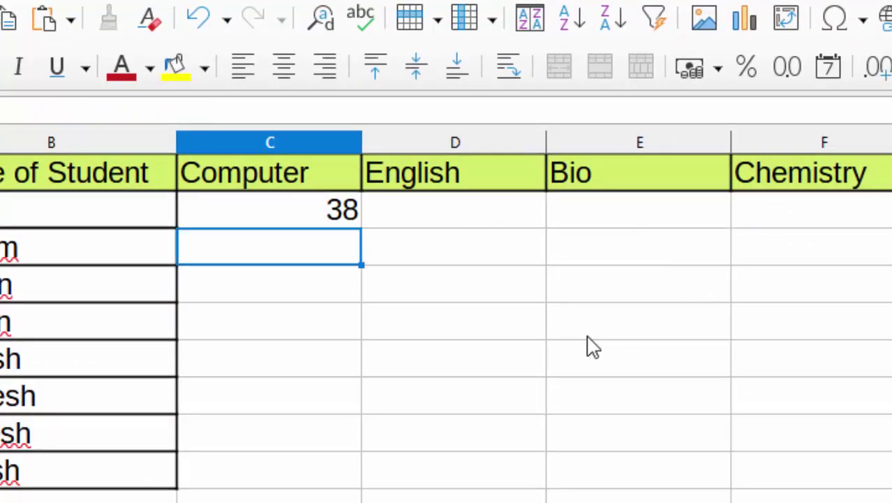
{"action": "left_click", "coordinate": [327, 229]}
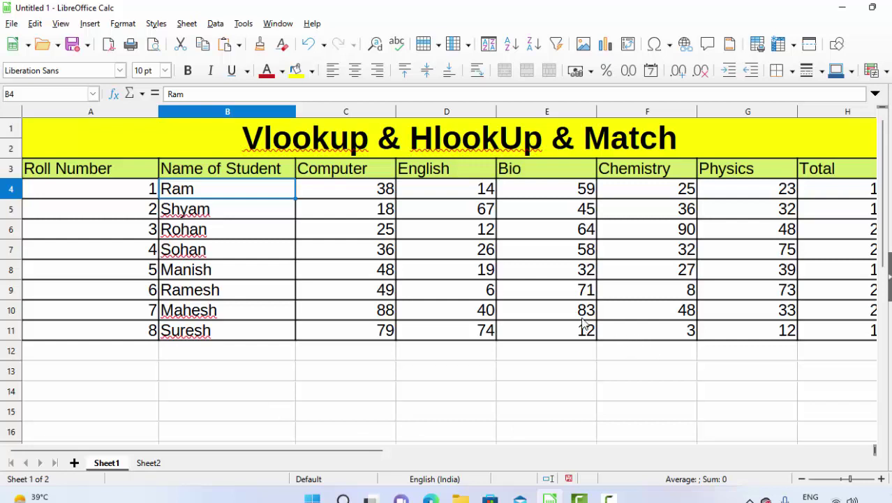
- In C13 type =match( with the Bio header E3 as search value, followed by a comma
{"action": "left_click", "coordinate": [355, 381]}
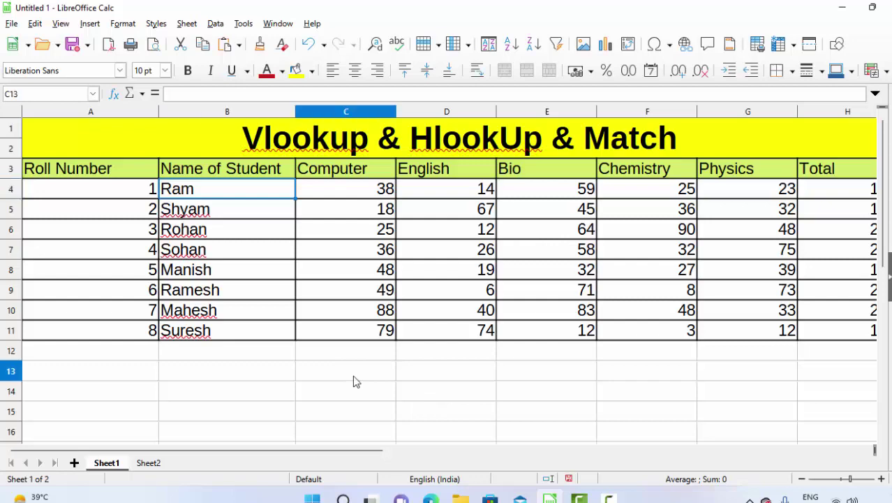
{"action": "double_click", "coordinate": [354, 382]}
{"action": "type", "text": "="}
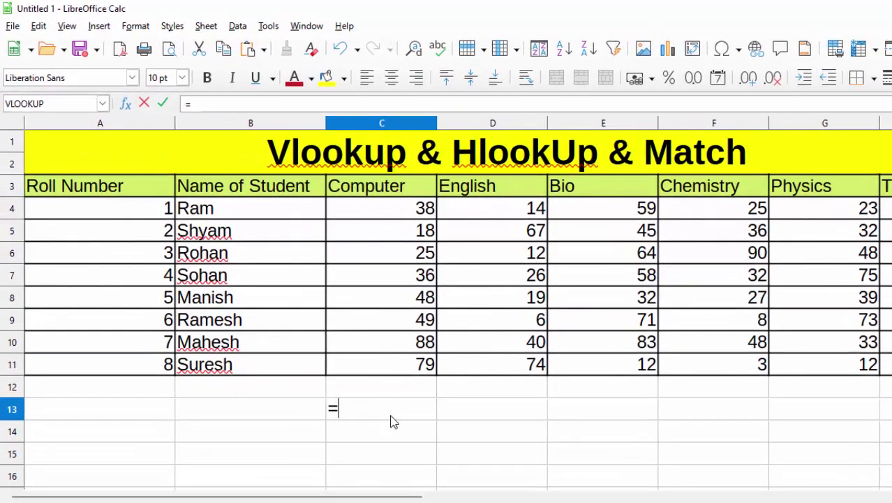
{"action": "type", "text": "match"}
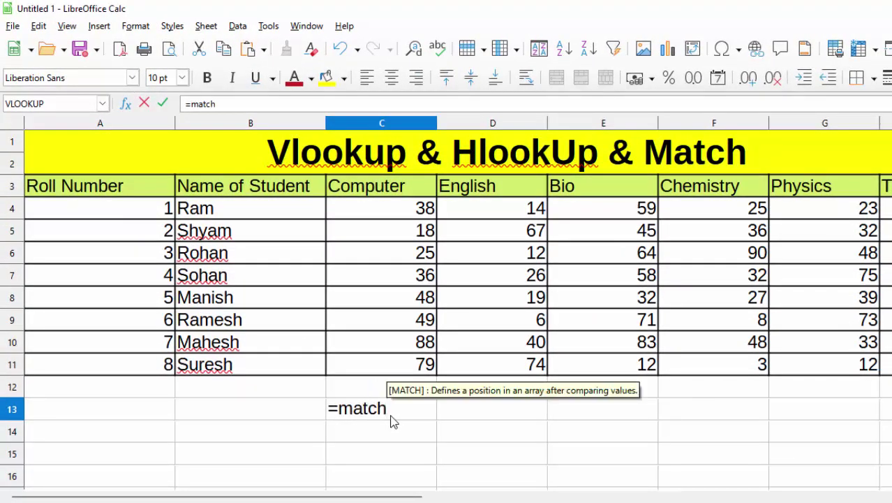
{"action": "type", "text": "("}
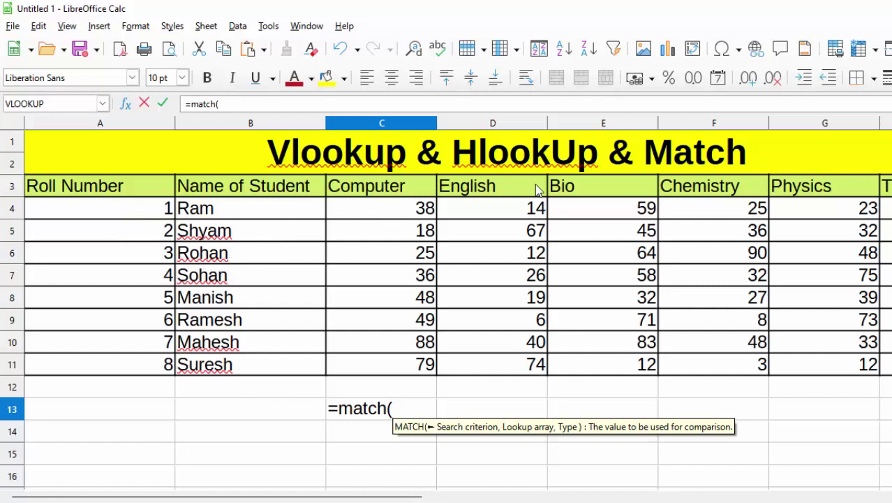
{"action": "left_click", "coordinate": [588, 193]}
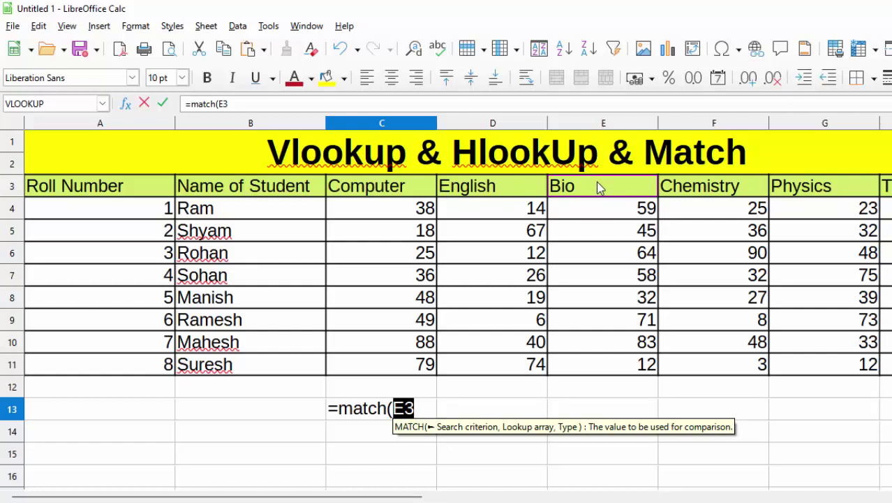
{"action": "type", "text": ","}
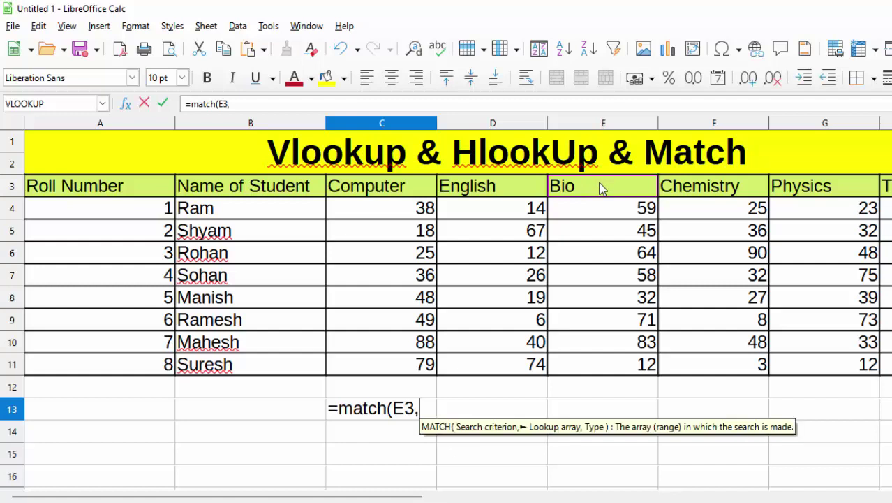
{"action": "left_click_drag", "start_coordinate": [125, 183], "coordinate": [412, 194]}
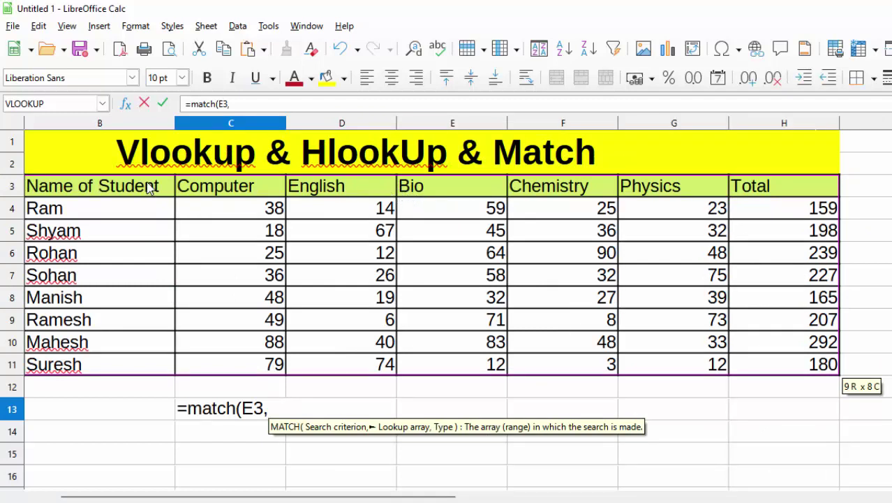
- Add the header row to C13's MATCH as the absolute range $B$3:$H$3
{"action": "left_click", "coordinate": [108, 188]}
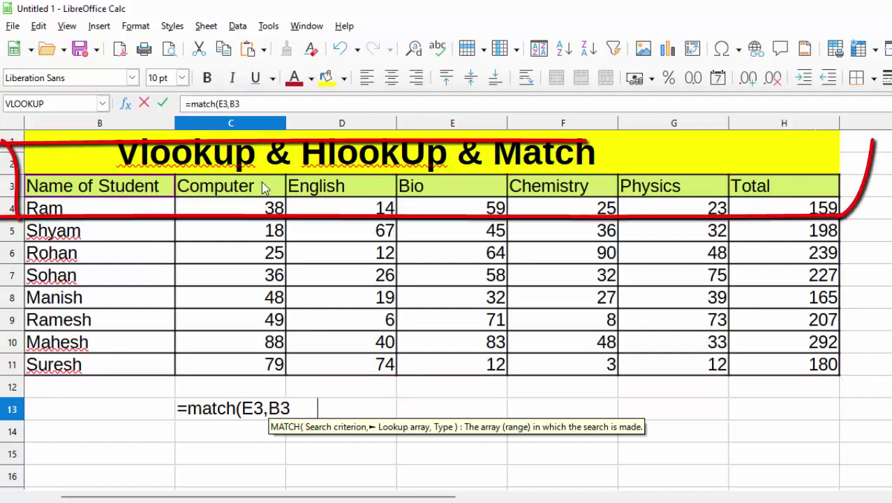
{"action": "left_click_drag", "start_coordinate": [265, 188], "coordinate": [757, 183]}
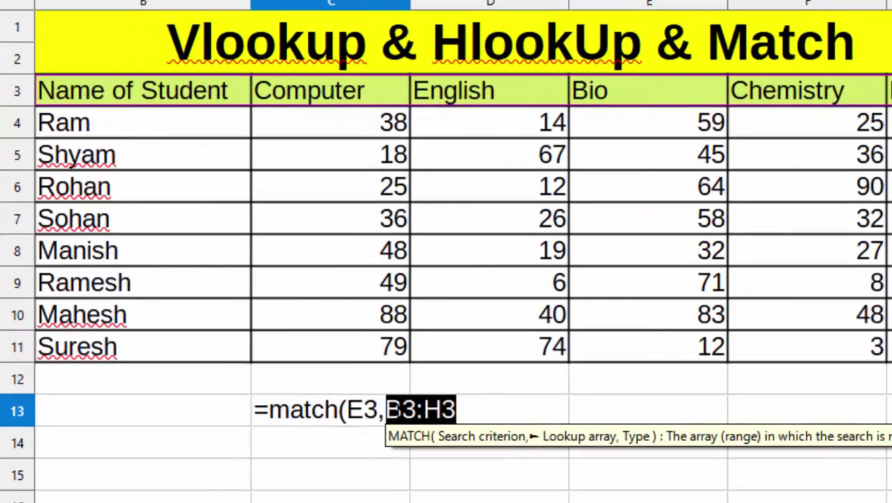
{"action": "left_click", "coordinate": [317, 412]}
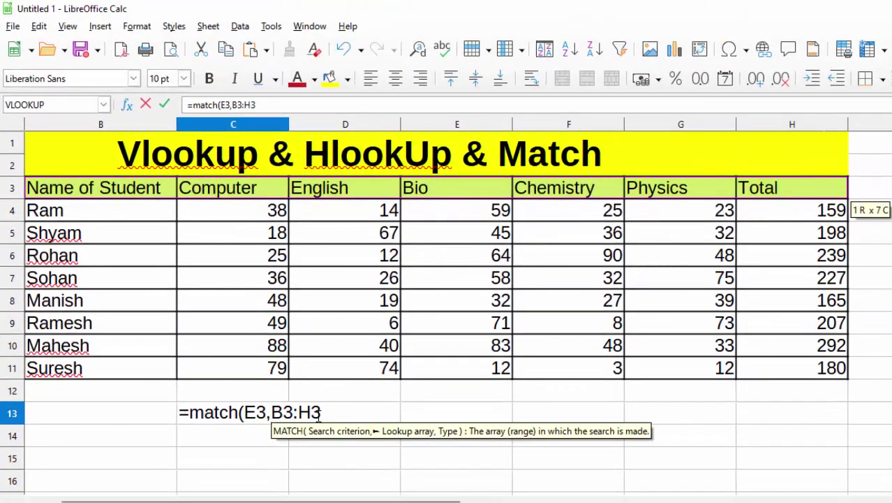
{"action": "type", "text": "$"}
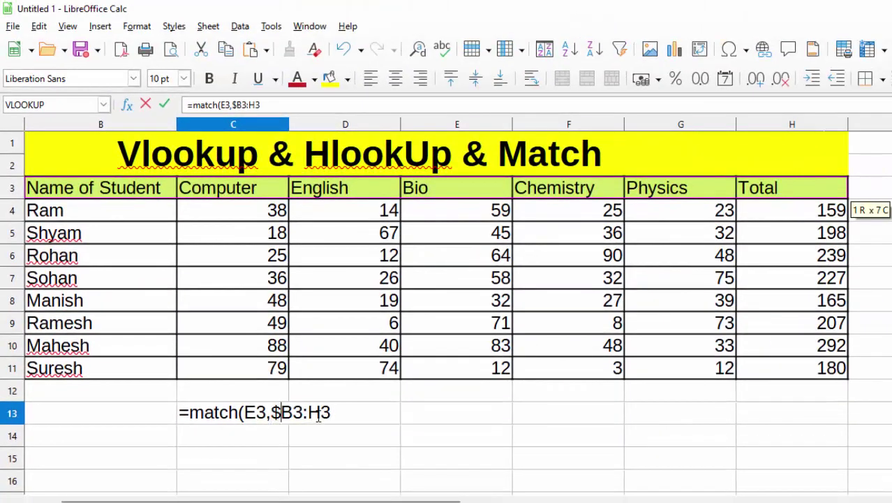
{"action": "key", "text": "Right"}
{"action": "type", "text": "$"}
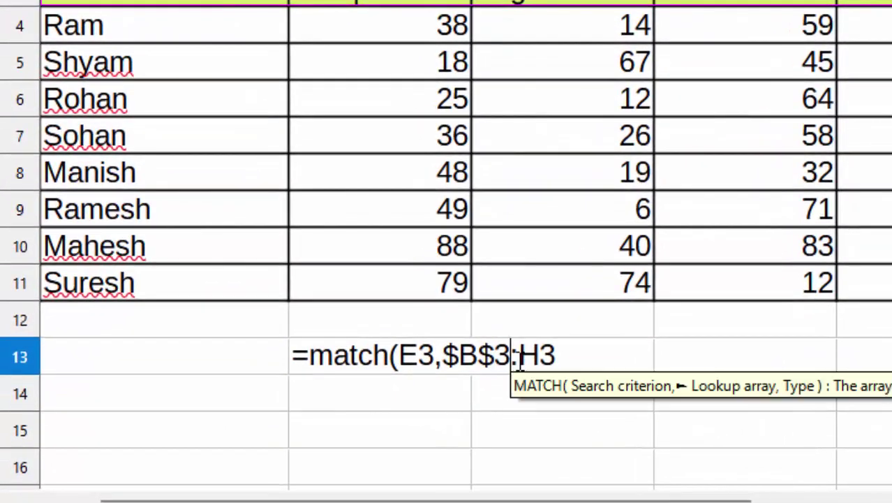
{"action": "left_click", "coordinate": [520, 366]}
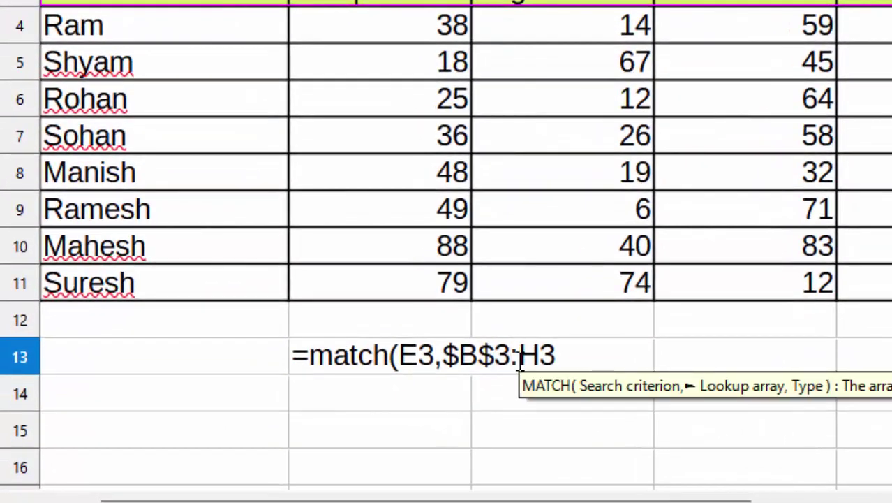
{"action": "type", "text": "$"}
{"action": "key", "text": "Right"}
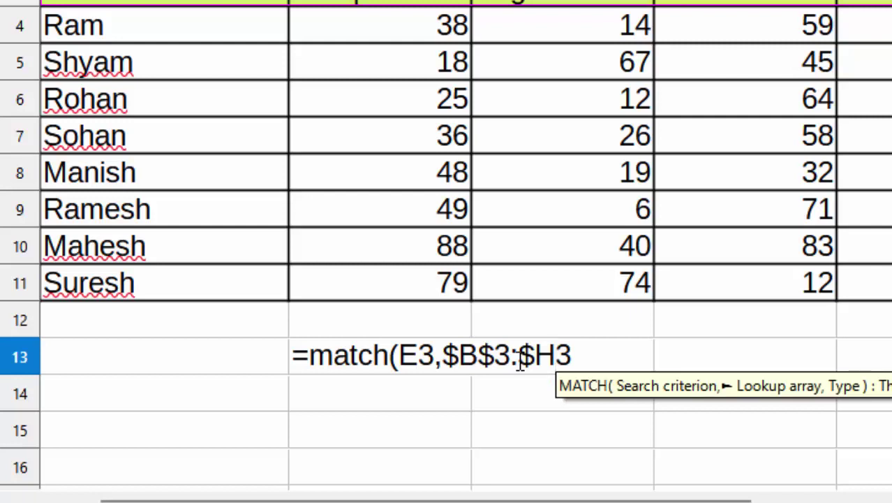
{"action": "type", "text": "$"}
- Close the MATCH with exact match 0 and commit it, returning 4 for Bio
{"action": "key", "text": "Right"}
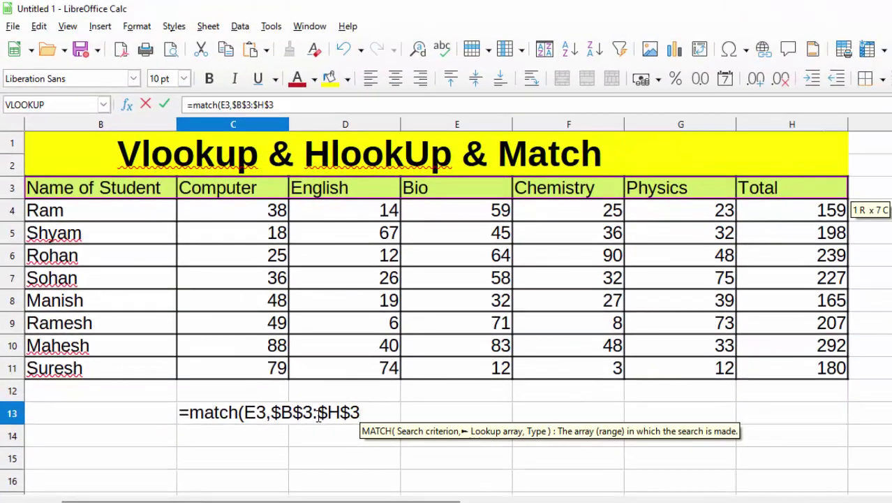
{"action": "type", "text": ","}
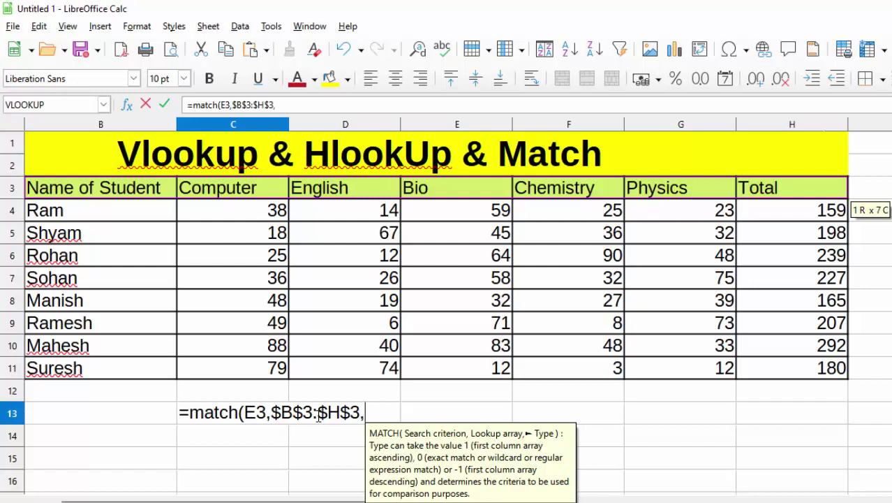
{"action": "type", "text": "0"}
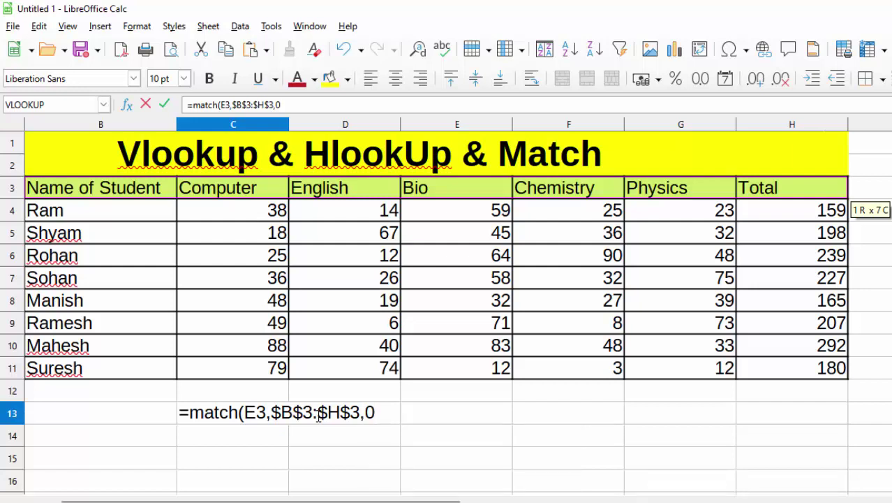
{"action": "type", "text": ")"}
{"action": "key", "text": "Return"}
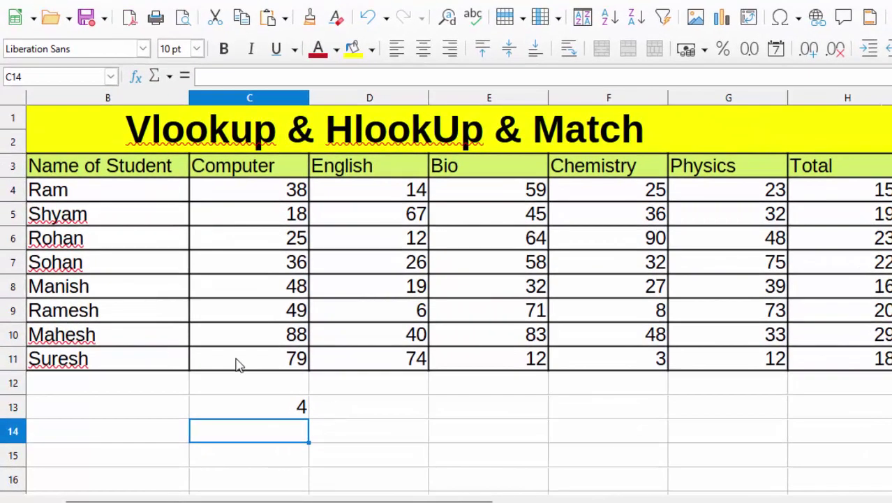
- Verify C13's result 4 by counting headers from Name of Student through Bio
{"action": "left_click", "coordinate": [263, 418]}
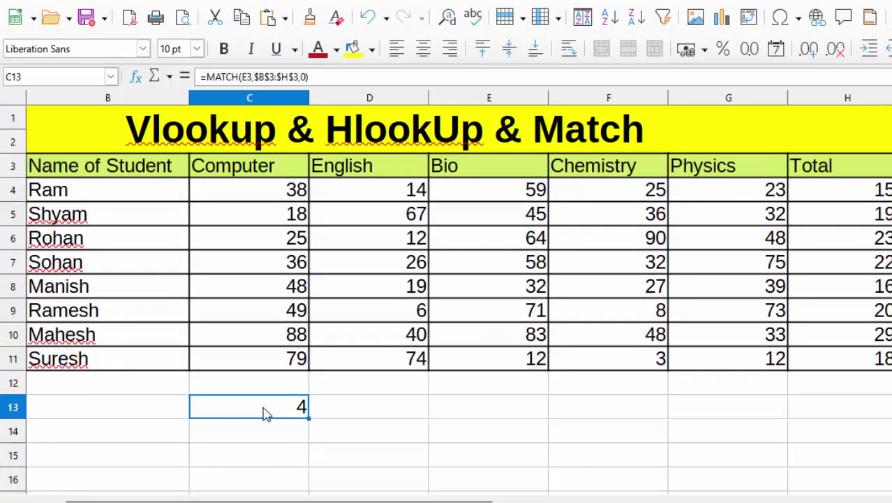
{"action": "left_click", "coordinate": [103, 177]}
{"action": "left_click", "coordinate": [237, 177]}
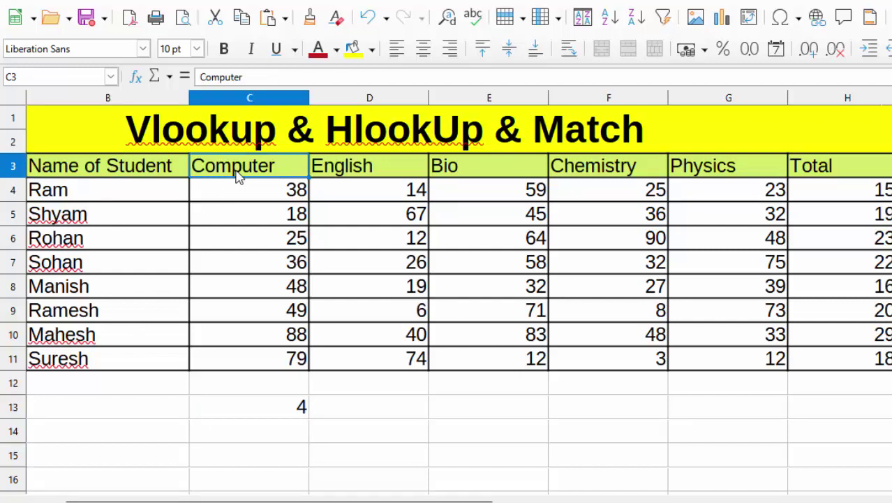
{"action": "left_click", "coordinate": [372, 169]}
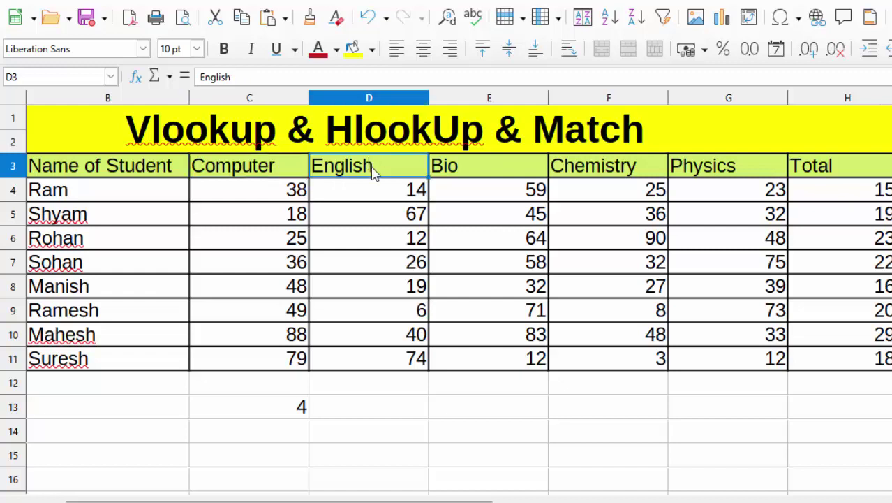
{"action": "left_click", "coordinate": [454, 173]}
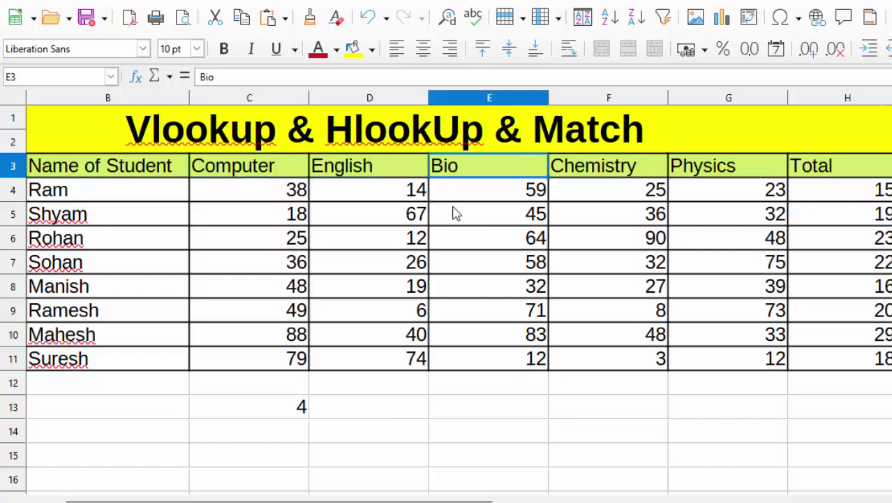
- Delete the MATCH result from C13 and switch to Sheet2
{"action": "left_click", "coordinate": [260, 415]}
{"action": "key", "text": "Delete"}
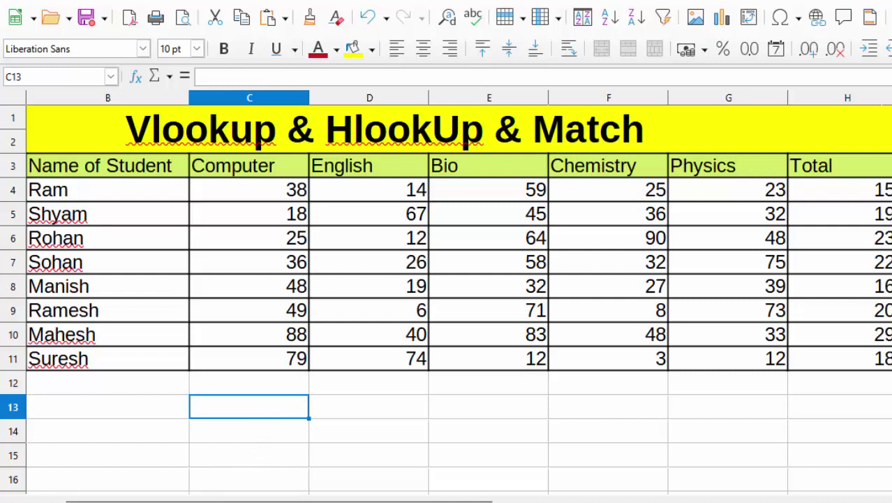
{"action": "key", "text": "ctrl+Page_Down"}
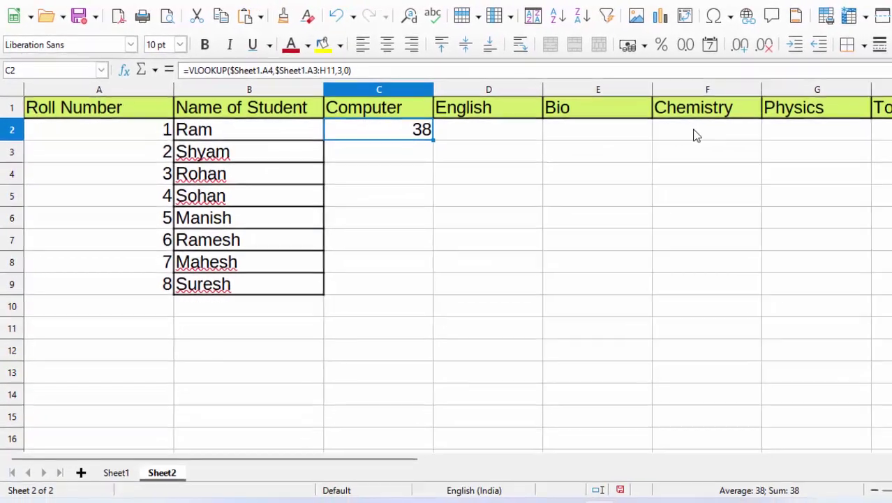
- Enter =match in Sheet2's H2, then clear the resulting #NAME? error
{"action": "left_click", "coordinate": [866, 126]}
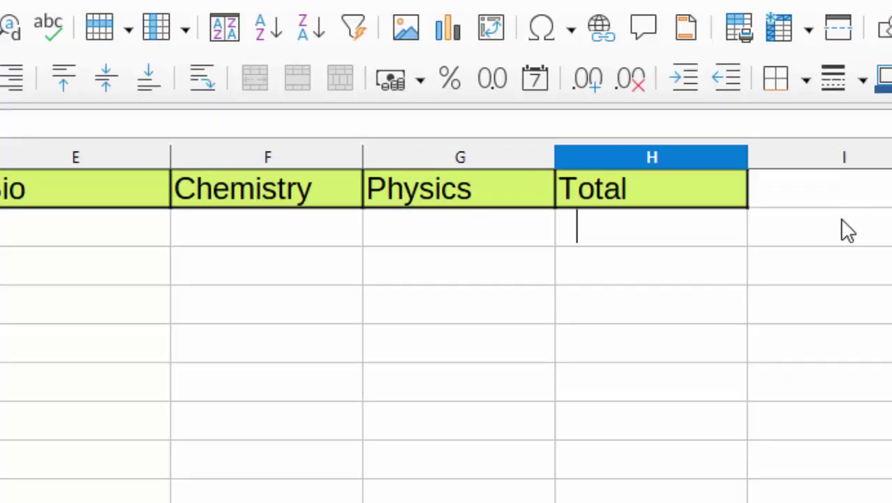
{"action": "type", "text": "="}
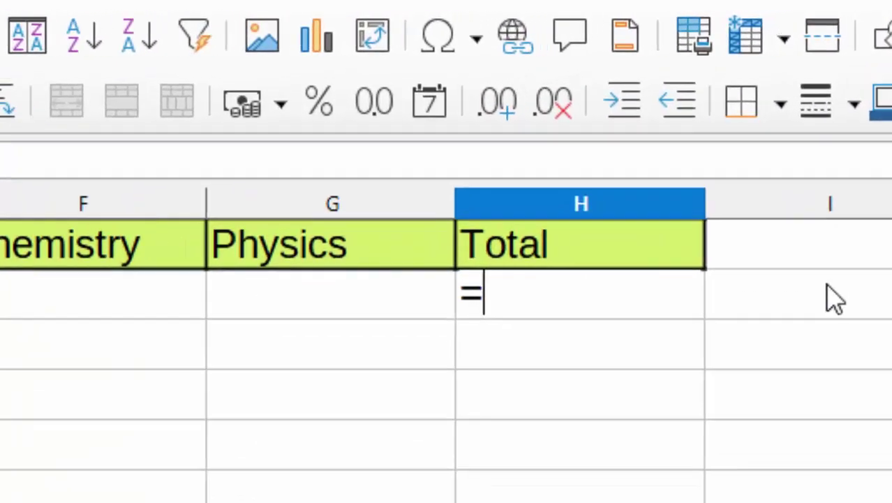
{"action": "type", "text": "match"}
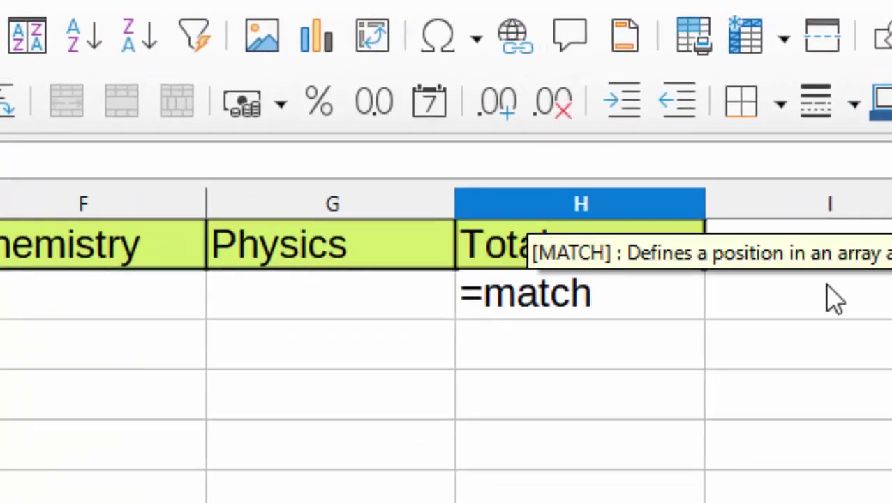
{"action": "key", "text": "Tab"}
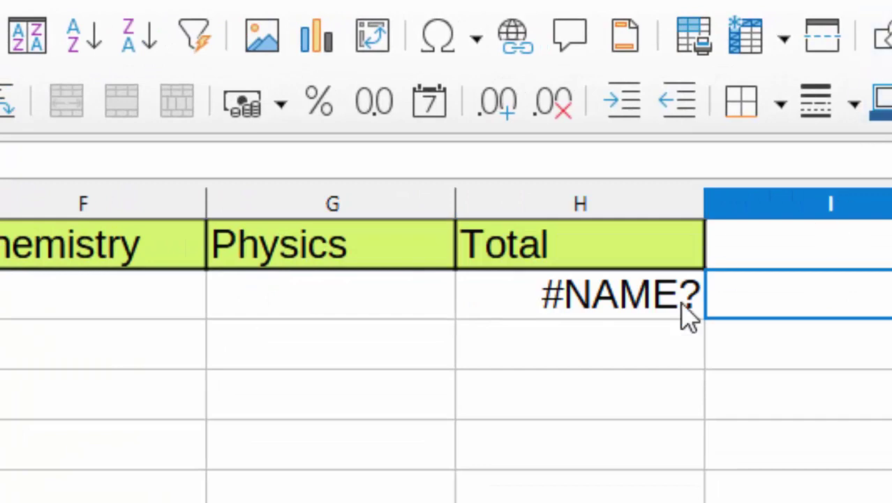
{"action": "left_click", "coordinate": [669, 292]}
{"action": "key", "text": "Delete"}
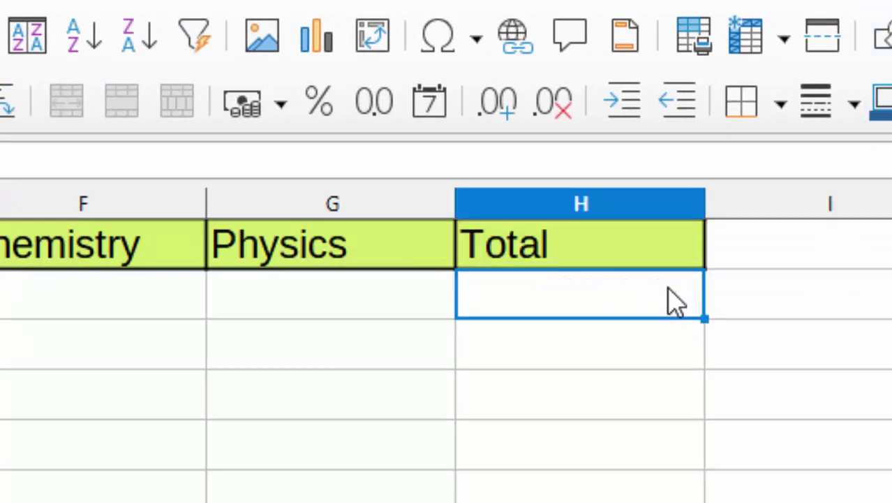
- Retype =match( in H2 with Sheet1's Total header H3 as search value and B3:H3 as range
{"action": "type", "text": "=mat"}
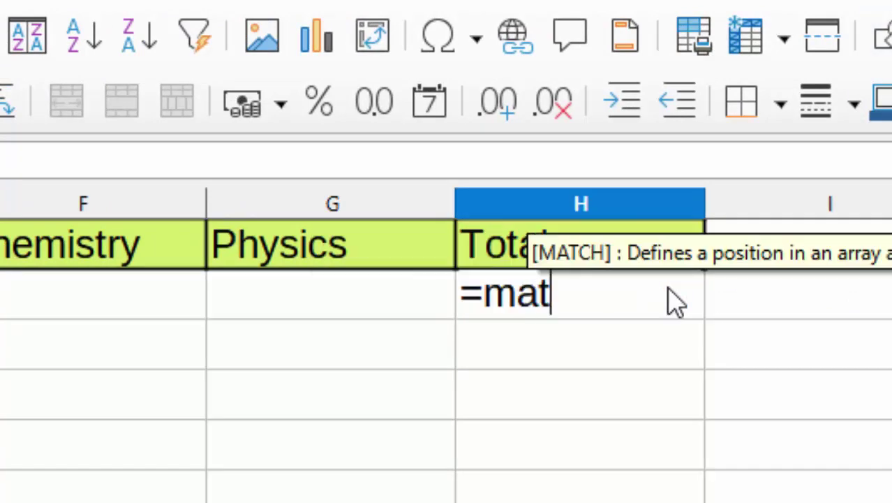
{"action": "type", "text": "ch("}
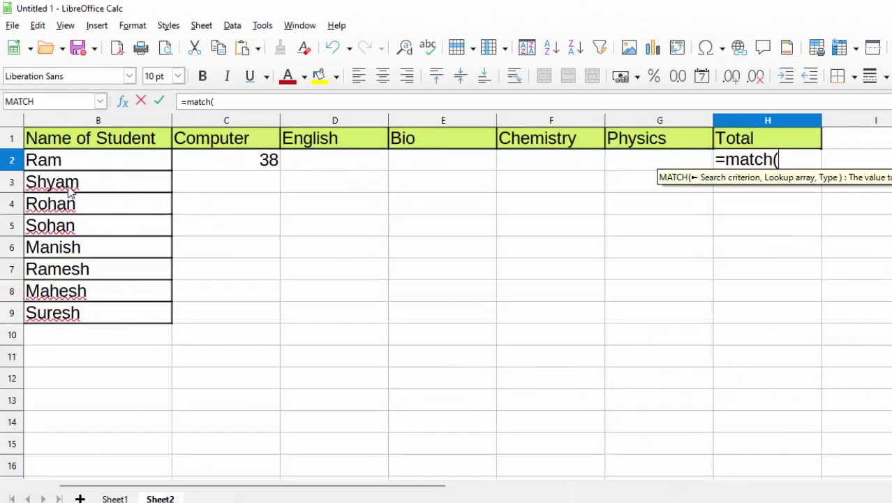
{"action": "left_click", "coordinate": [757, 137]}
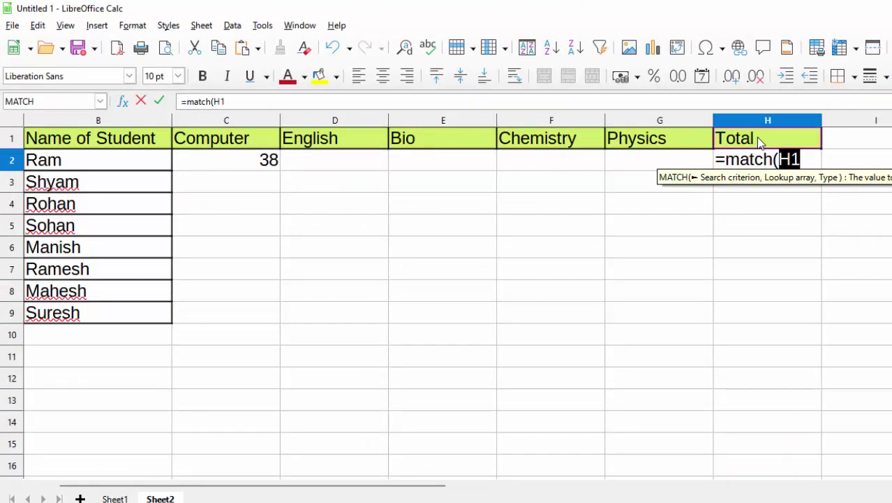
{"action": "left_click", "coordinate": [115, 497]}
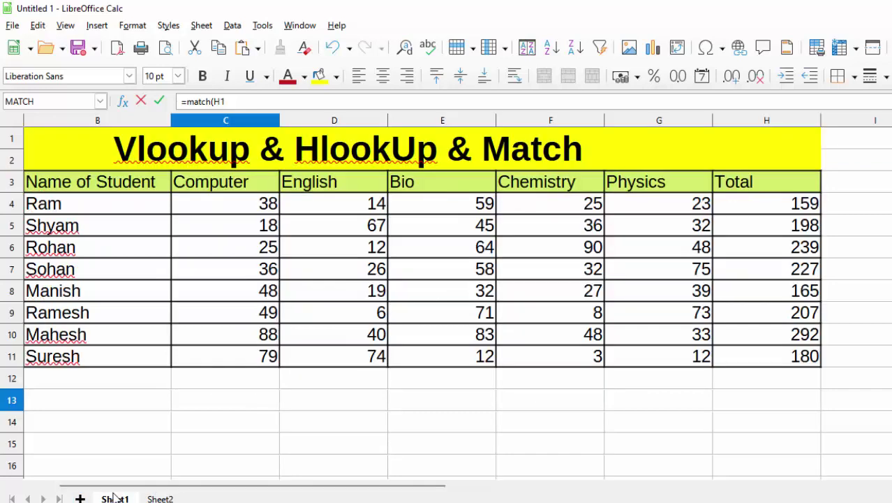
{"action": "left_click", "coordinate": [781, 191]}
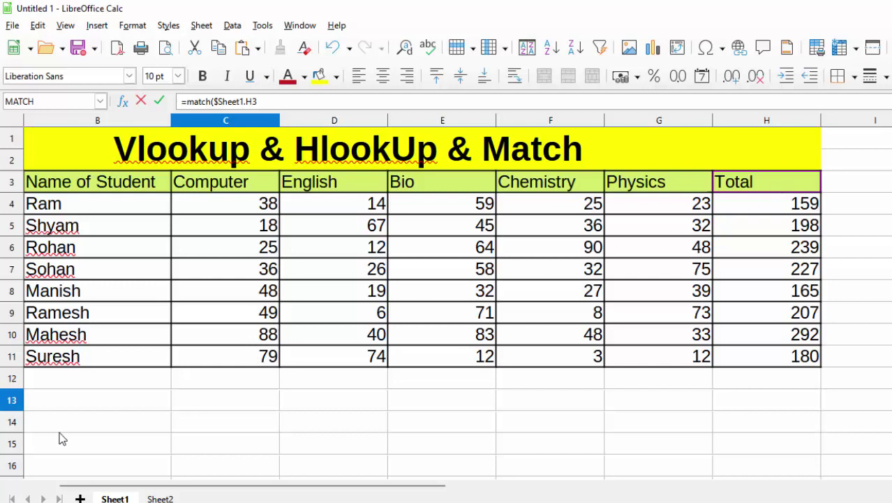
{"action": "left_click", "coordinate": [158, 498]}
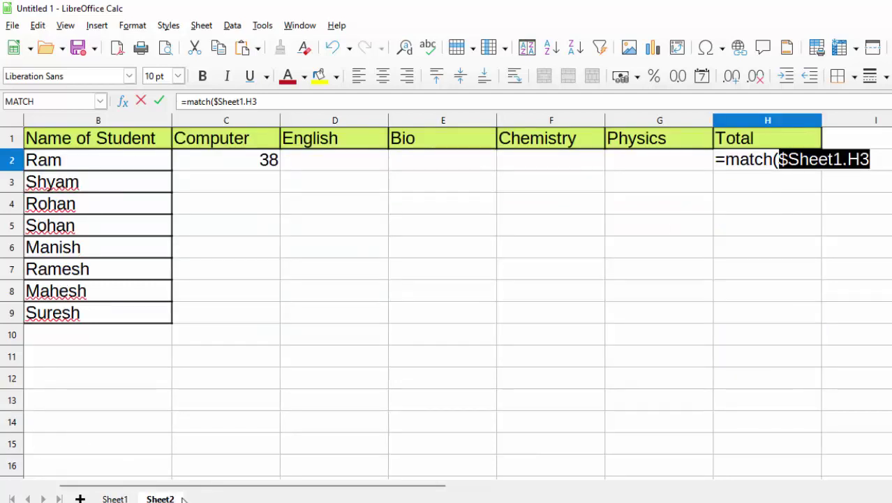
{"action": "type", "text": ","}
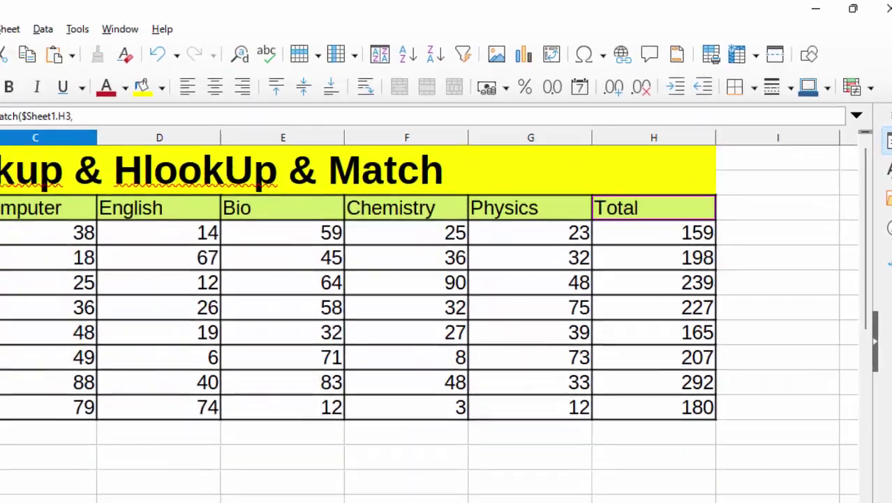
{"action": "left_click", "coordinate": [74, 173]}
{"action": "left_click_drag", "start_coordinate": [75, 173], "coordinate": [429, 172]}
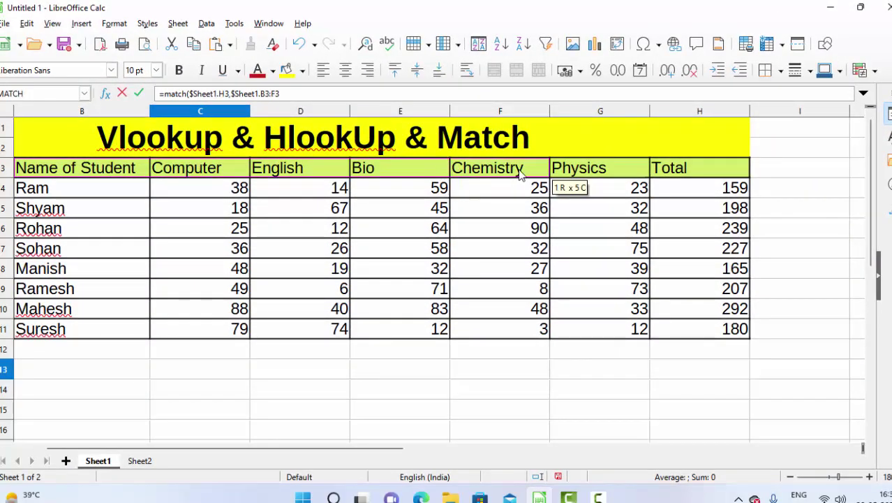
{"action": "left_click_drag", "start_coordinate": [430, 172], "coordinate": [681, 173]}
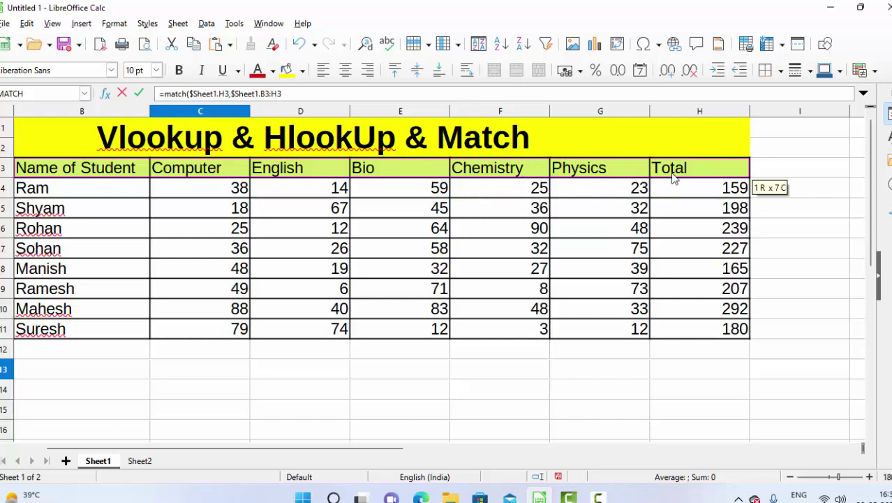
- Make the MATCH search value absolute as $Sheet1.$H$3
{"action": "left_click", "coordinate": [140, 461]}
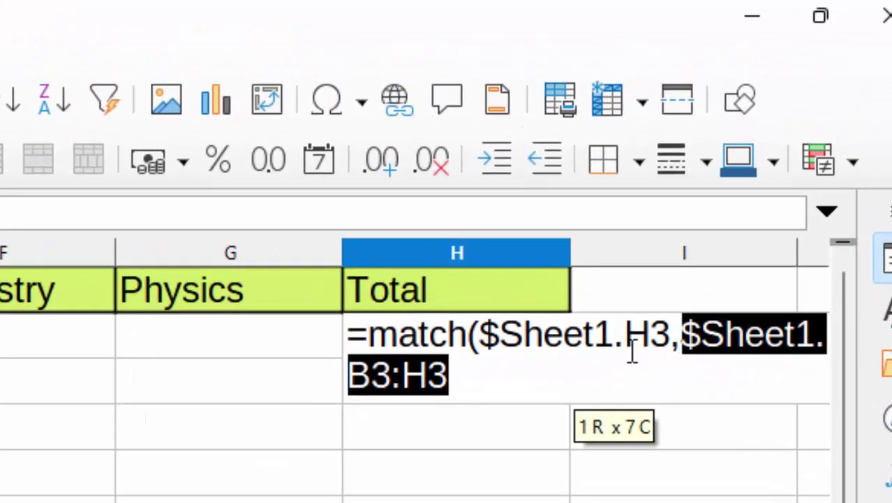
{"action": "left_click", "coordinate": [665, 288]}
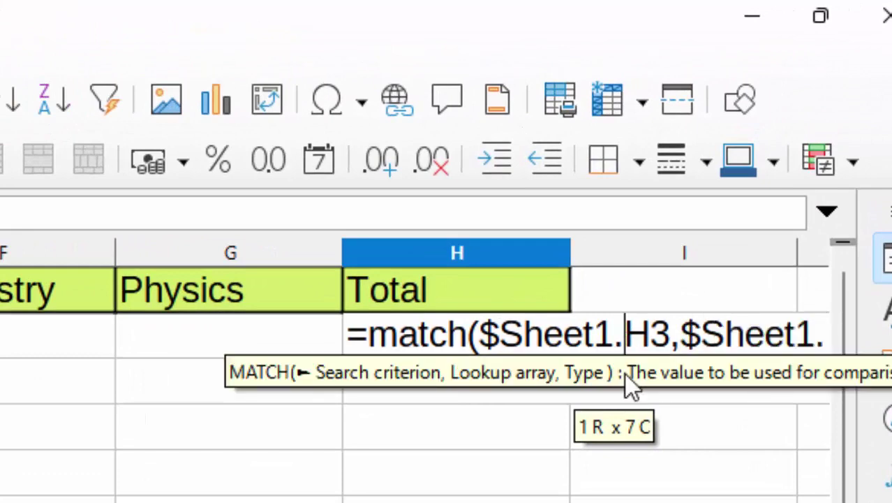
{"action": "type", "text": "$"}
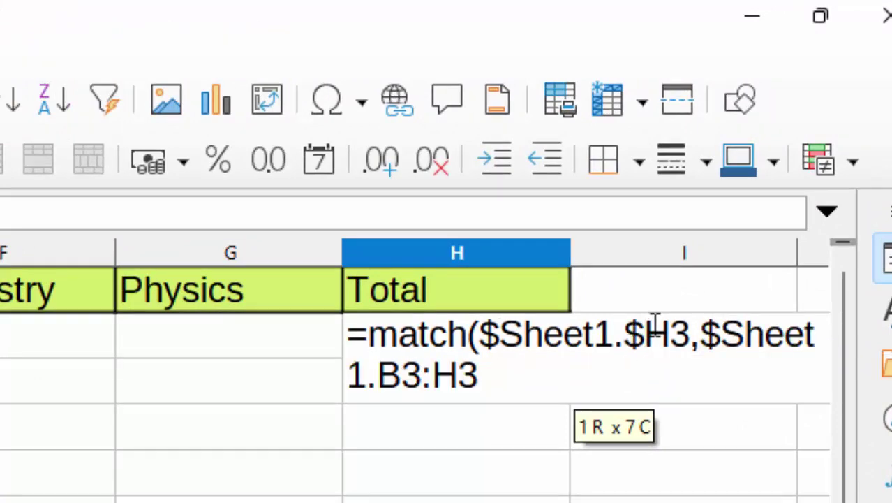
{"action": "left_click", "coordinate": [672, 341]}
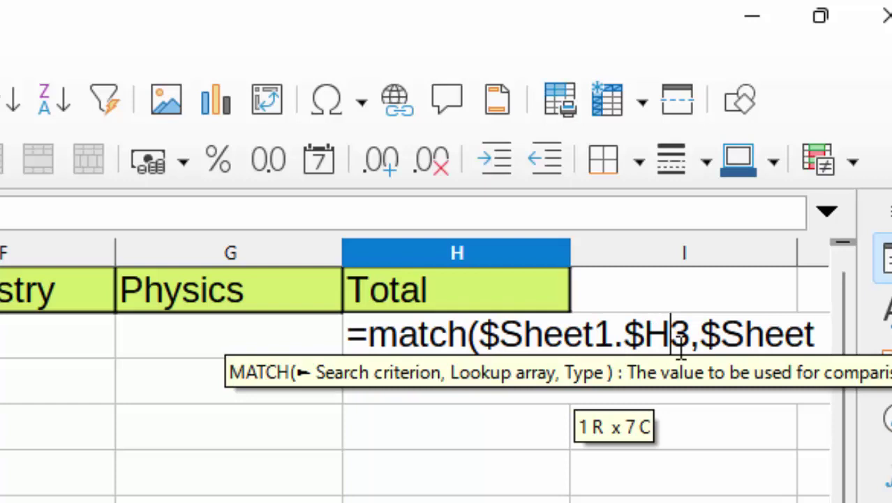
{"action": "type", "text": "$"}
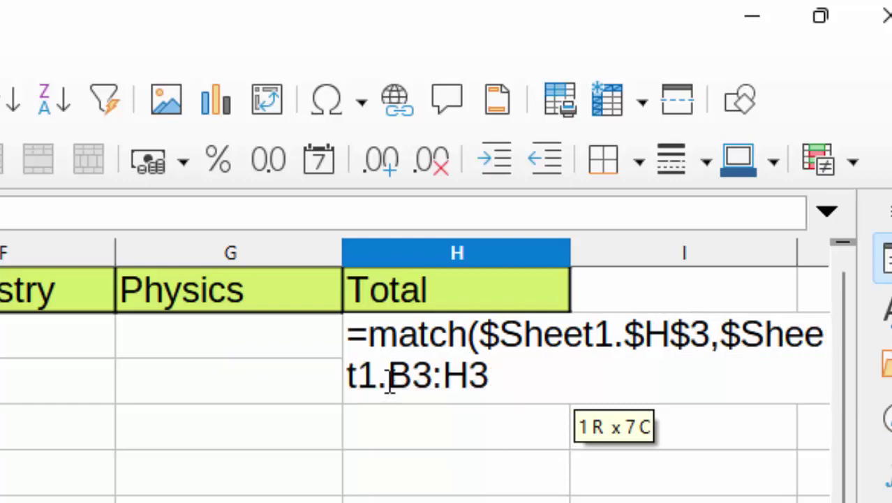
- Anchor the range as $B$3:$H$3, add exact match 0 and commit, so H2 shows 7
{"action": "left_click", "coordinate": [390, 384]}
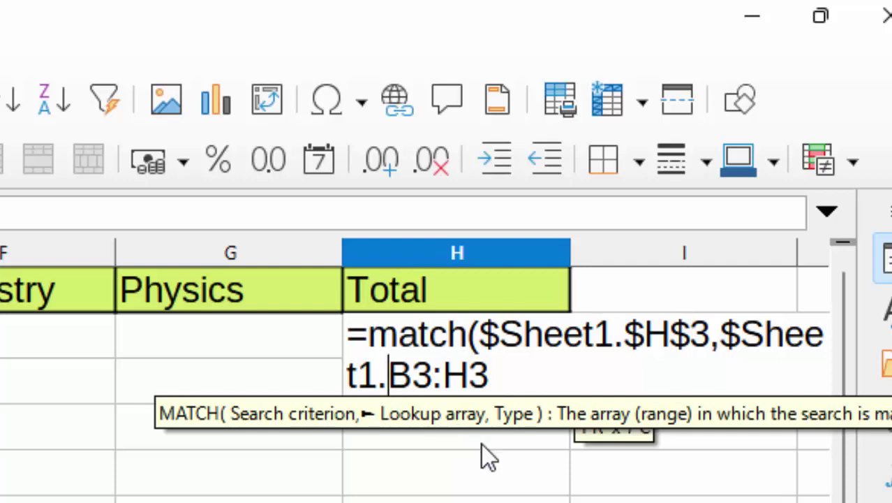
{"action": "type", "text": "$"}
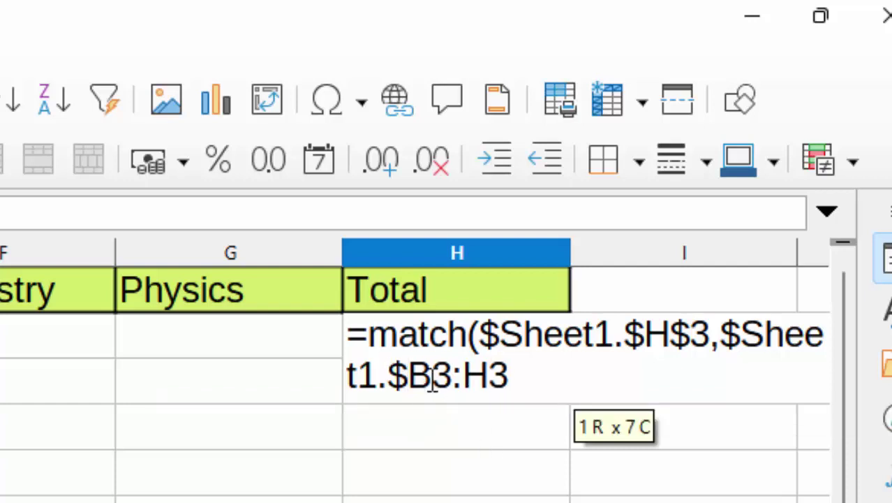
{"action": "left_click", "coordinate": [432, 377]}
{"action": "type", "text": "$"}
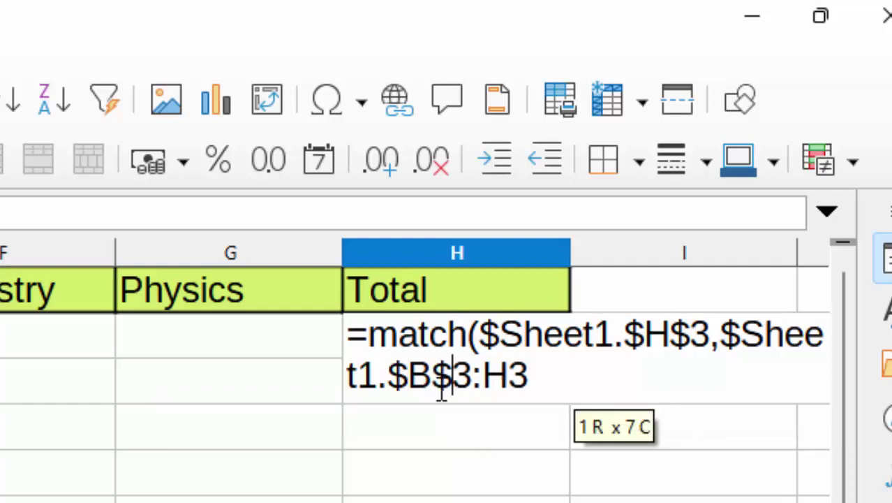
{"action": "left_click", "coordinate": [494, 378]}
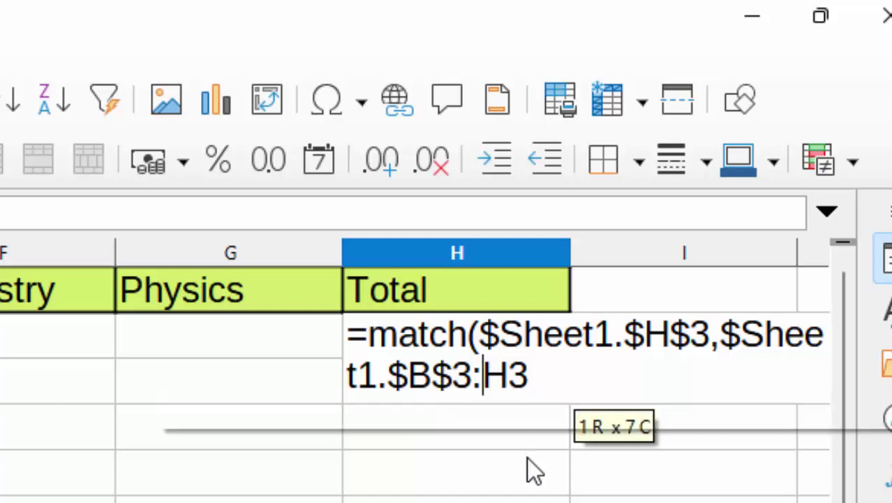
{"action": "type", "text": "$"}
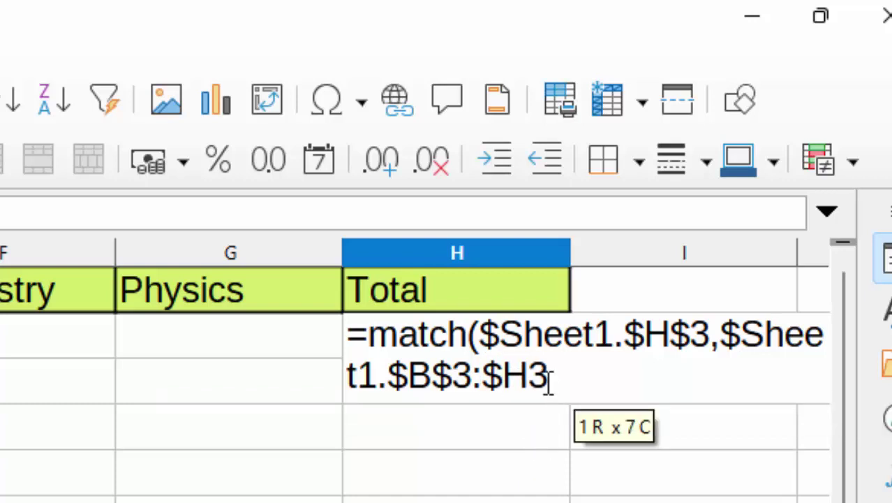
{"action": "left_click", "coordinate": [536, 380]}
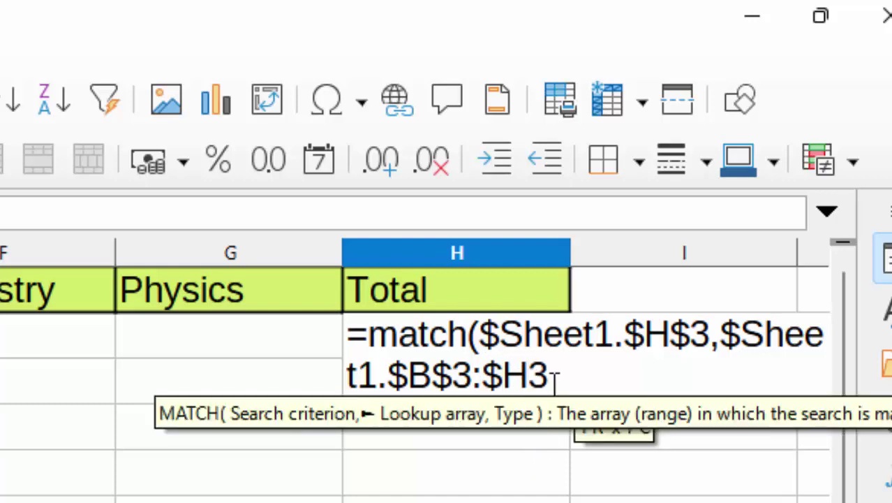
{"action": "type", "text": "$"}
{"action": "left_click", "coordinate": [618, 389]}
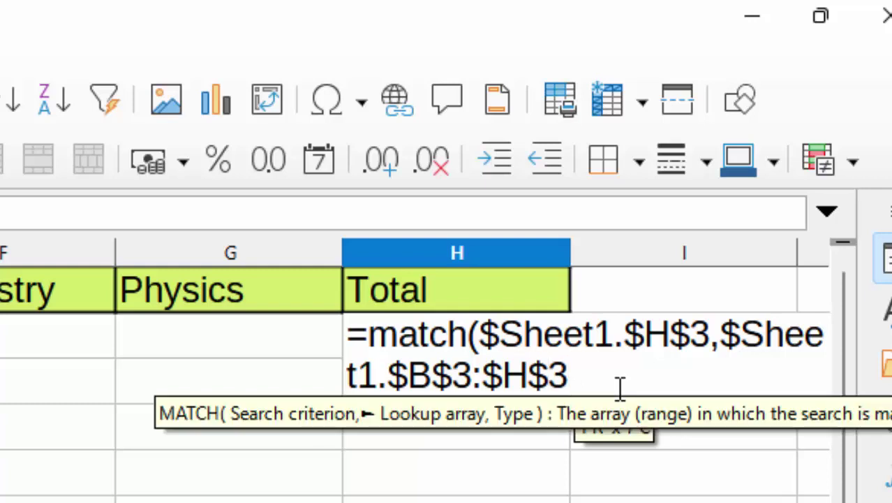
{"action": "type", "text": ","}
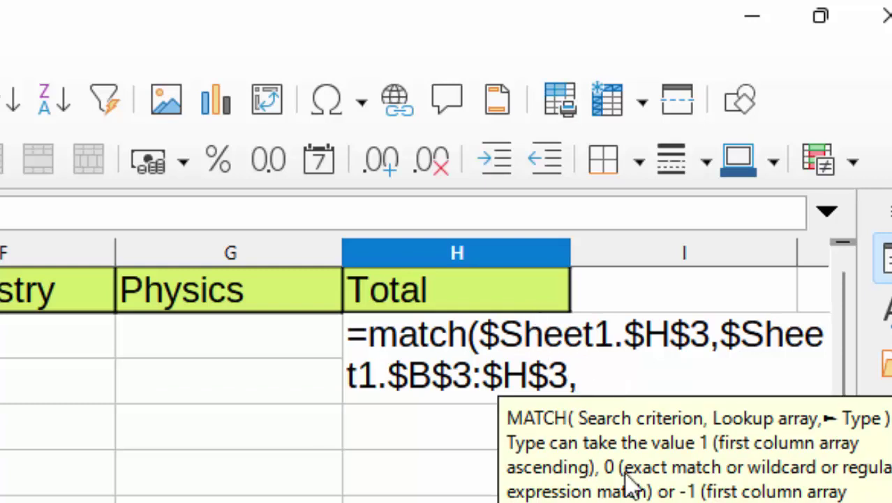
{"action": "type", "text": "0"}
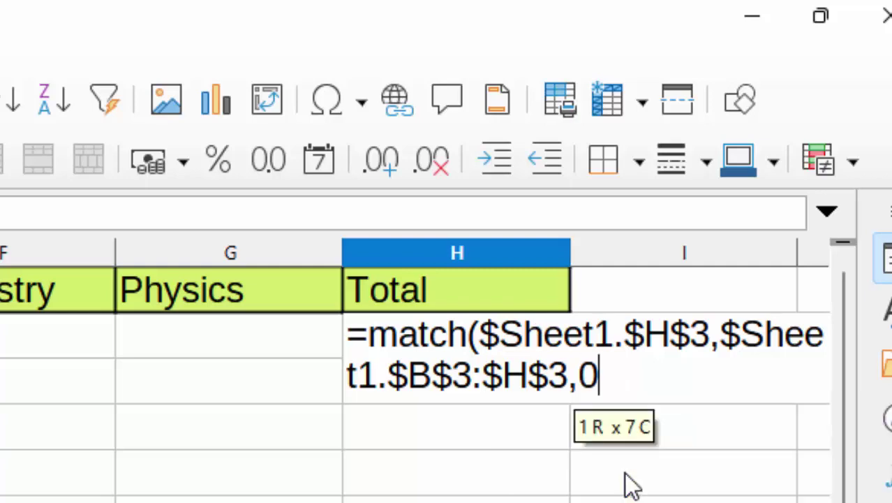
{"action": "type", "text": ")"}
{"action": "key", "text": "Return"}
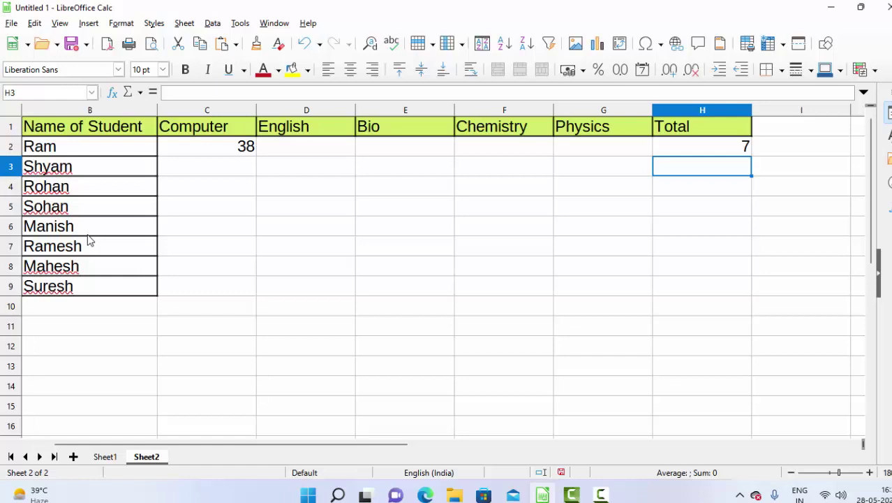
{"action": "left_click", "coordinate": [91, 129]}
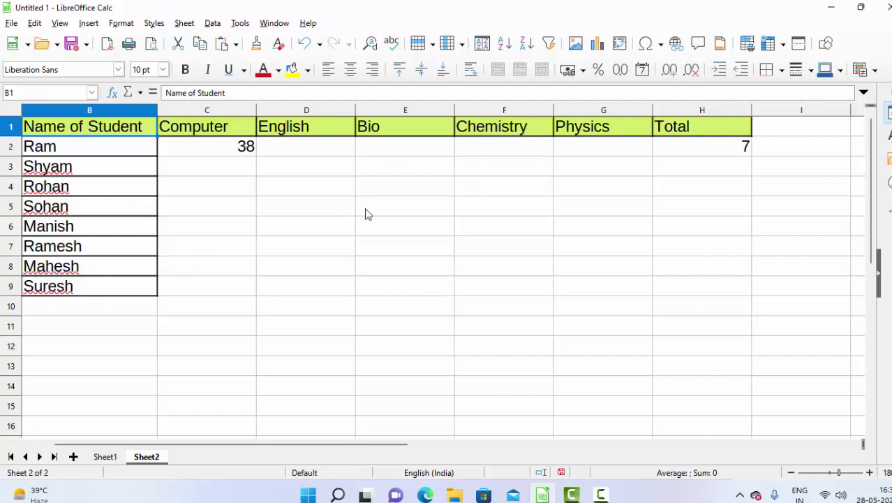
- Copy the Name of Student/Computer headers and Ram's row (B1:C2) into F9
{"action": "right_click", "coordinate": [116, 129]}
{"action": "key", "text": "Escape"}
{"action": "mouse_move", "coordinate": [93, 135]}
{"action": "left_mouse_down"}
{"action": "mouse_move", "coordinate": [90, 146]}
{"action": "mouse_move", "coordinate": [168, 144]}
{"action": "left_mouse_up"}
{"action": "right_click", "coordinate": [189, 124]}
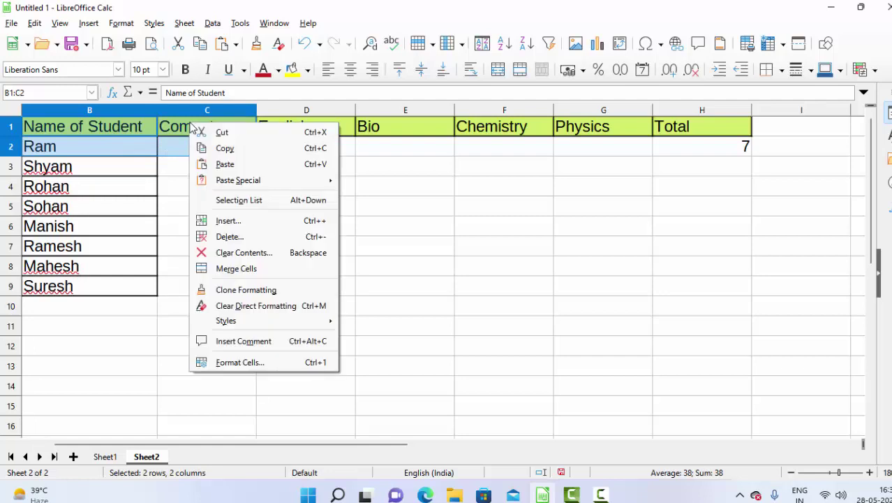
{"action": "left_click", "coordinate": [219, 149]}
{"action": "left_click", "coordinate": [498, 286]}
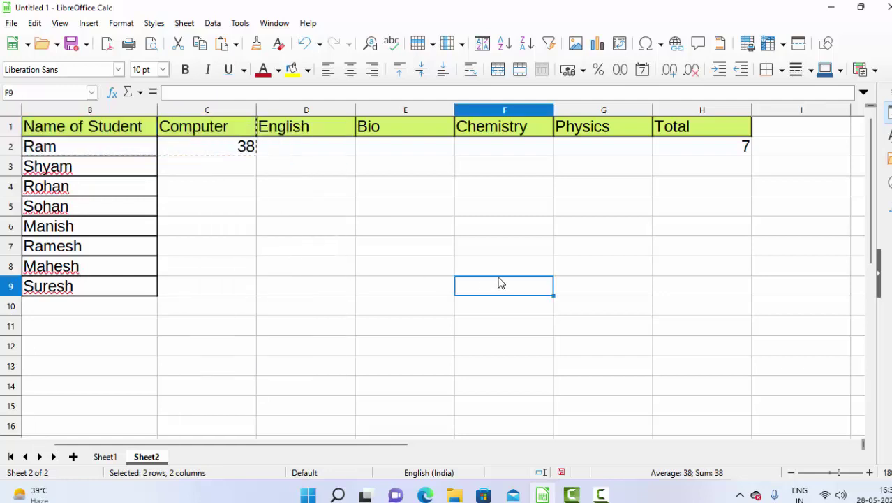
{"action": "key", "text": "ctrl+v"}
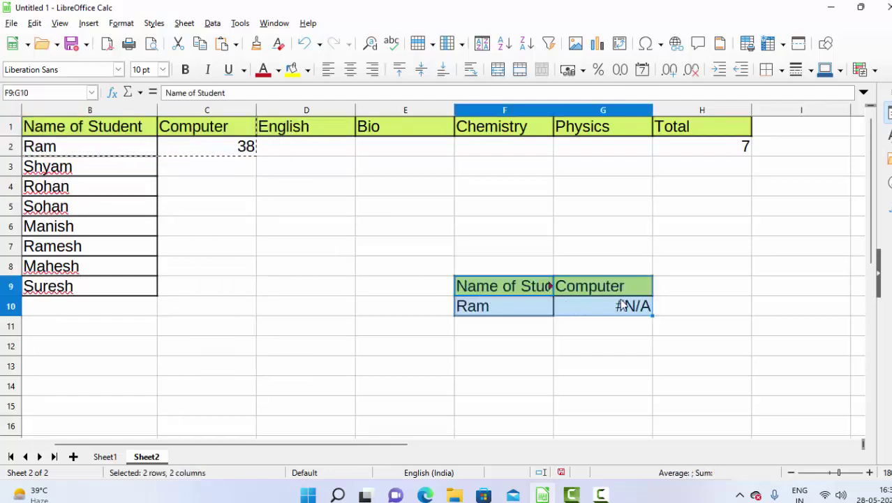
- Clear the #N/A from G10 and widen column F to show the full header
{"action": "left_click", "coordinate": [621, 307]}
{"action": "key", "text": "Delete"}
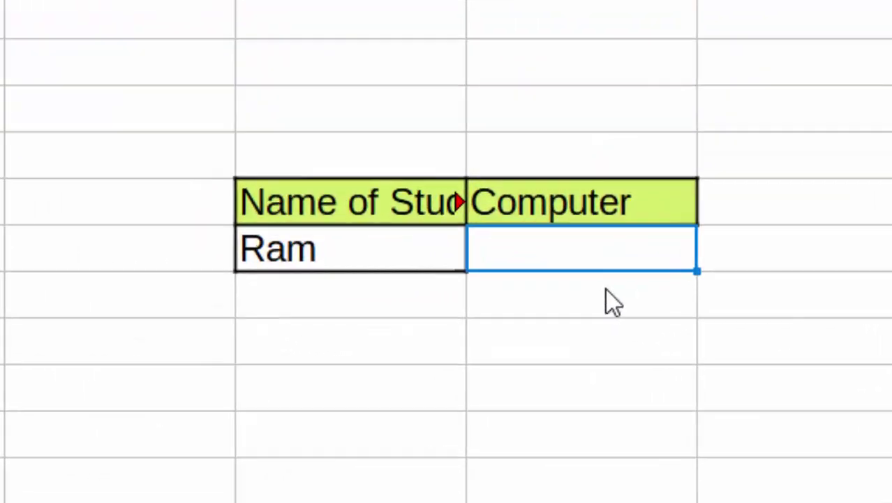
{"action": "left_click", "coordinate": [585, 356]}
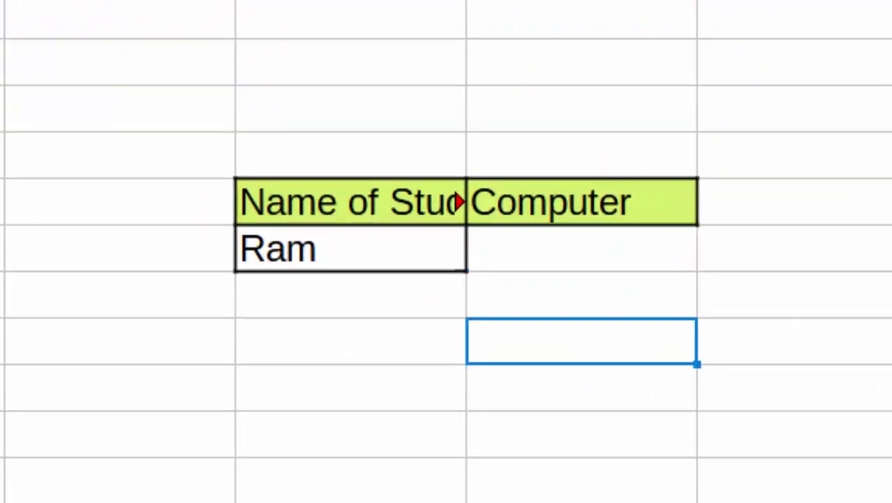
{"action": "left_click_drag", "start_coordinate": [466, 4], "coordinate": [508, 4]}
{"action": "key", "text": "ctrl+space"}
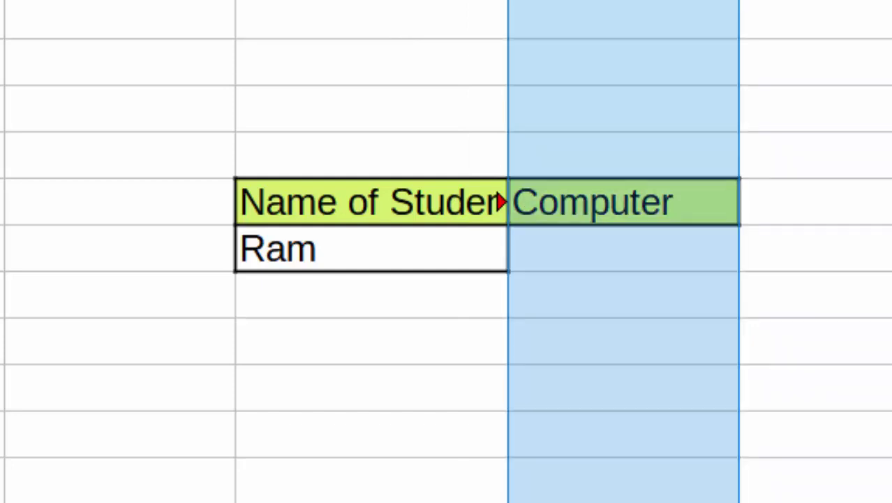
{"action": "left_click_drag", "start_coordinate": [509, 4], "coordinate": [568, 4]}
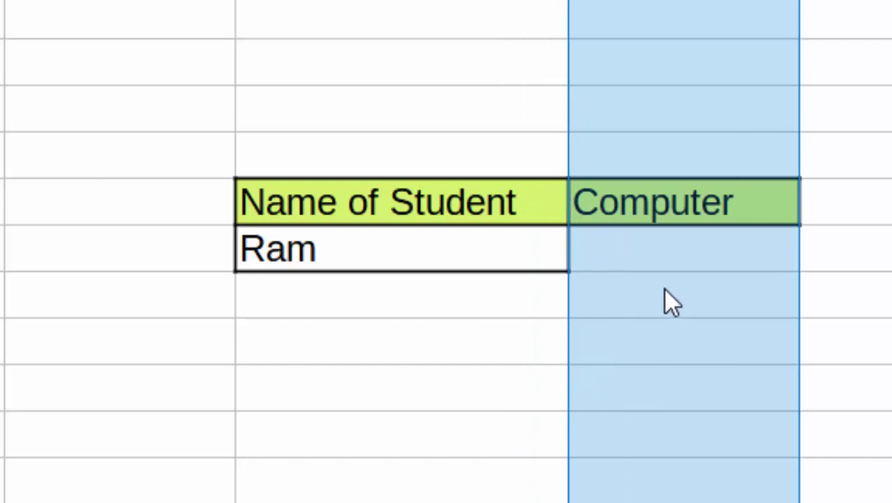
- Start a MATCH formula in G10 looking up Ram's cell F10 in names B1:B9
{"action": "left_click", "coordinate": [673, 253]}
{"action": "type", "text": "m"}
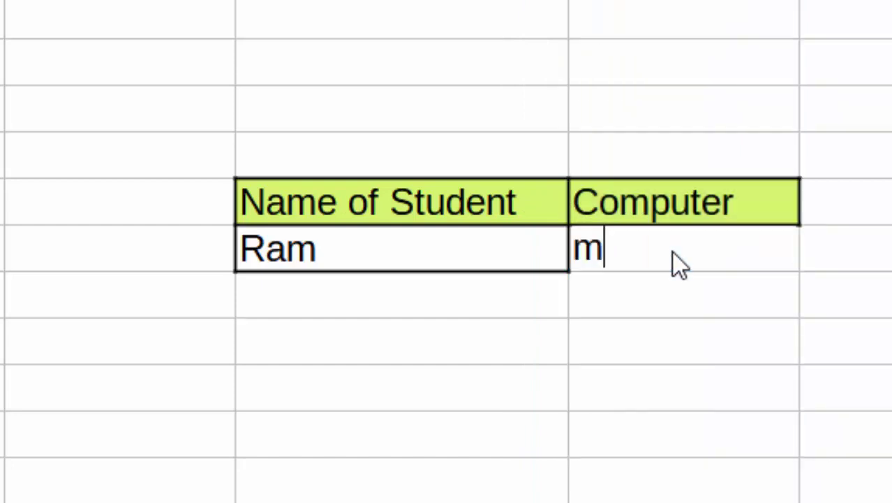
{"action": "key", "text": "BackSpace"}
{"action": "type", "text": "="}
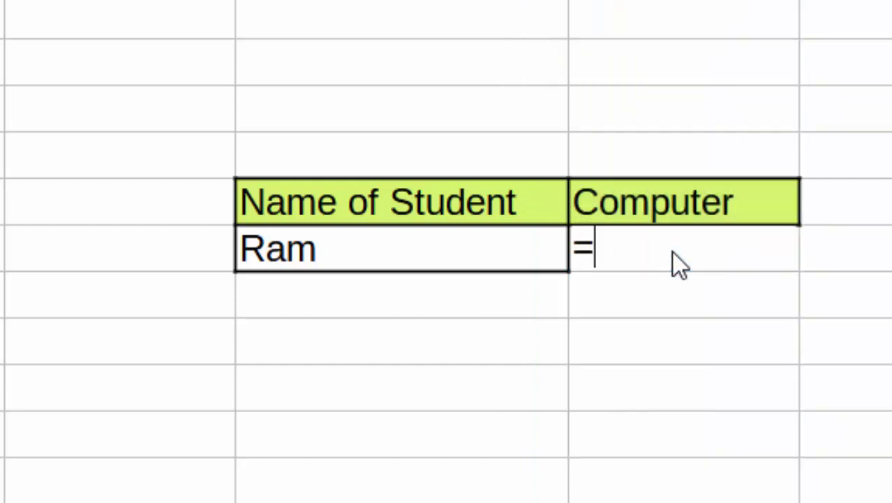
{"action": "type", "text": "match"}
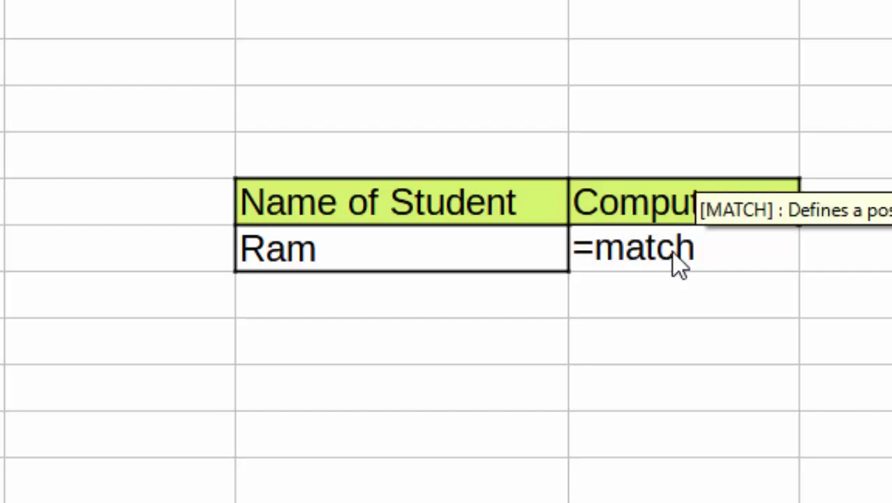
{"action": "type", "text": "("}
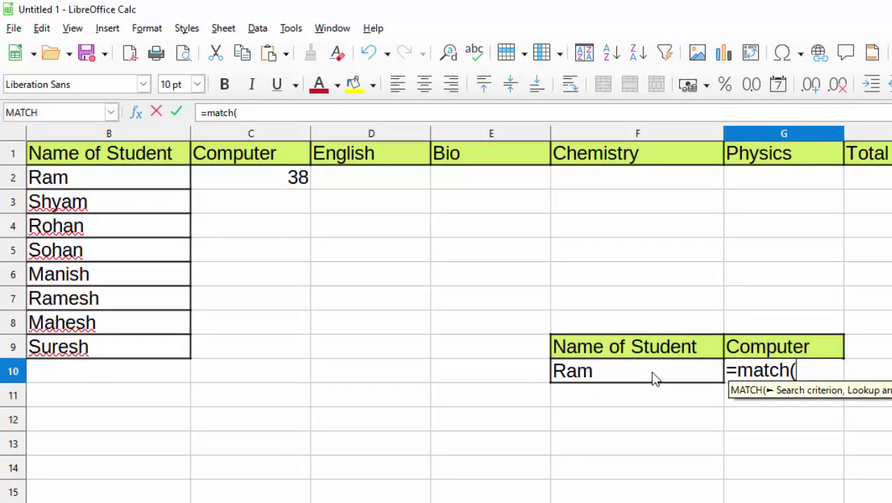
{"action": "left_click", "coordinate": [655, 376]}
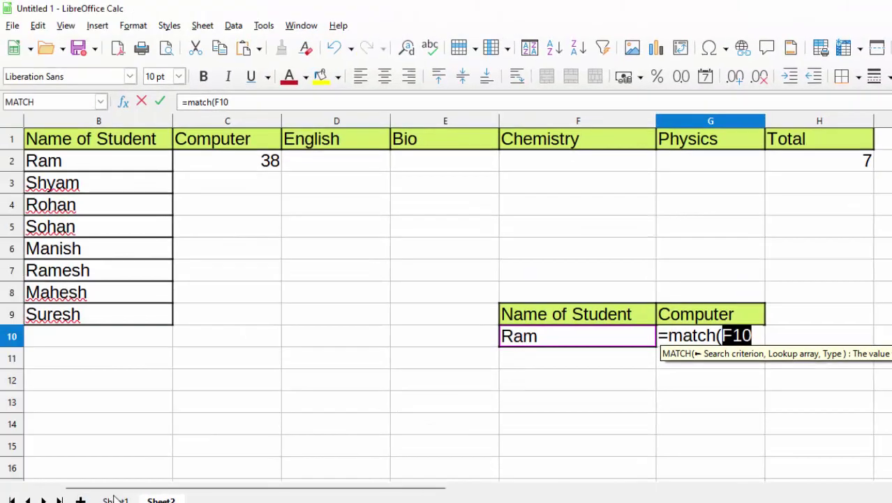
{"action": "left_click", "coordinate": [115, 500]}
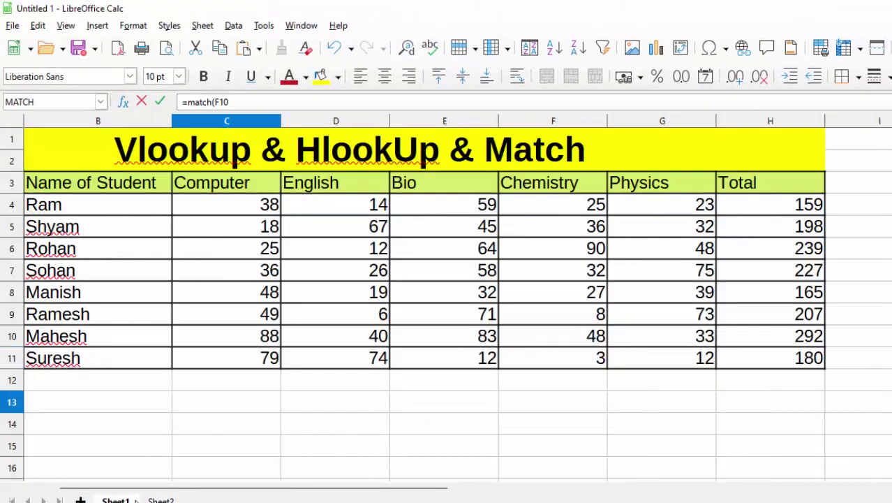
{"action": "left_click", "coordinate": [161, 500]}
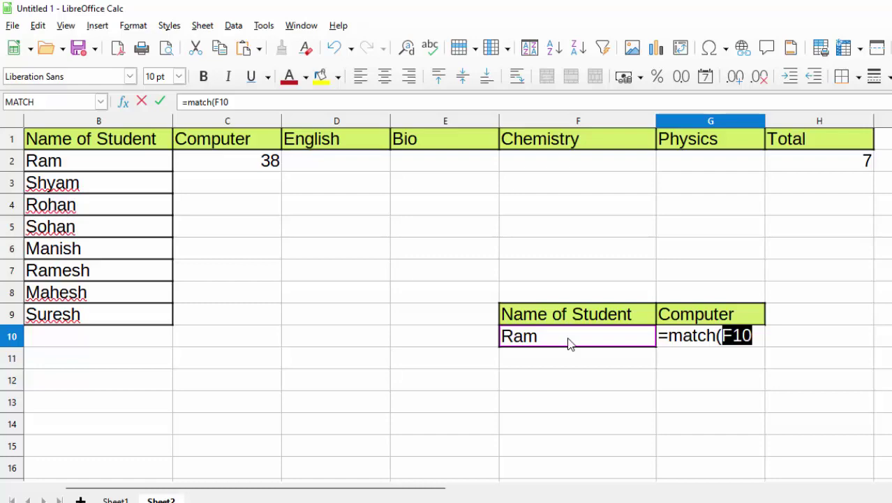
{"action": "type", "text": ","}
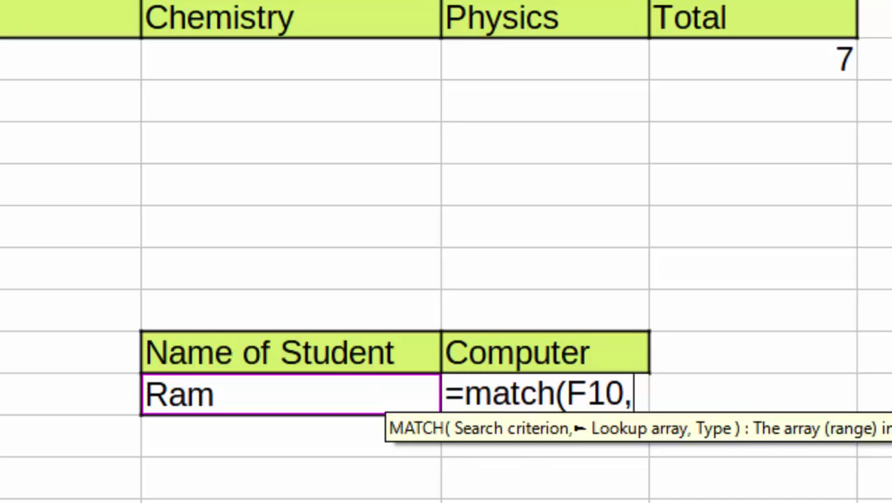
{"action": "type", "text": "B1"}
{"action": "left_click_drag", "start_coordinate": [100, 49], "coordinate": [102, 246]}
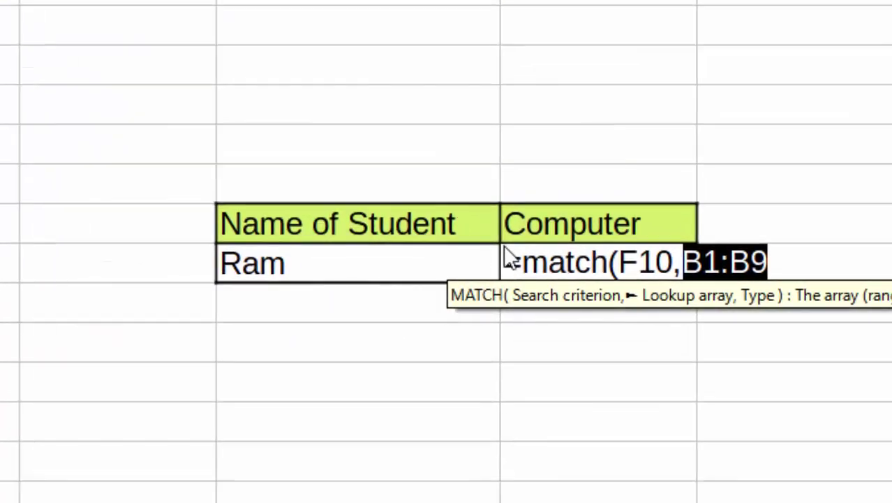
- Lock the range as $B$1:$B$9 and finish with exact match 0, returning 2
{"action": "left_click", "coordinate": [654, 264]}
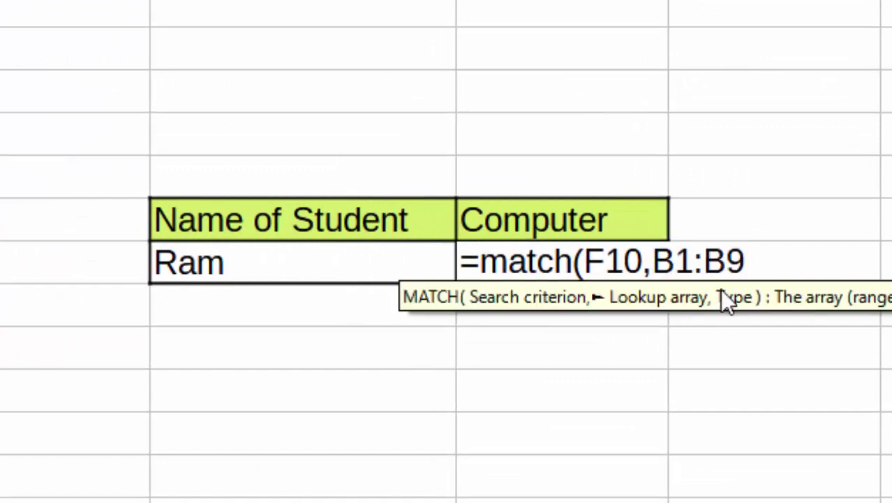
{"action": "type", "text": "$"}
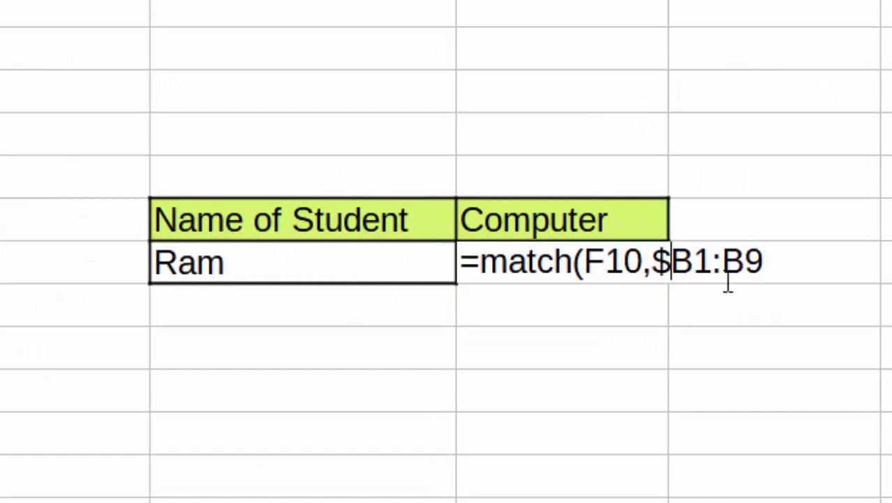
{"action": "left_click", "coordinate": [692, 264]}
{"action": "type", "text": "$"}
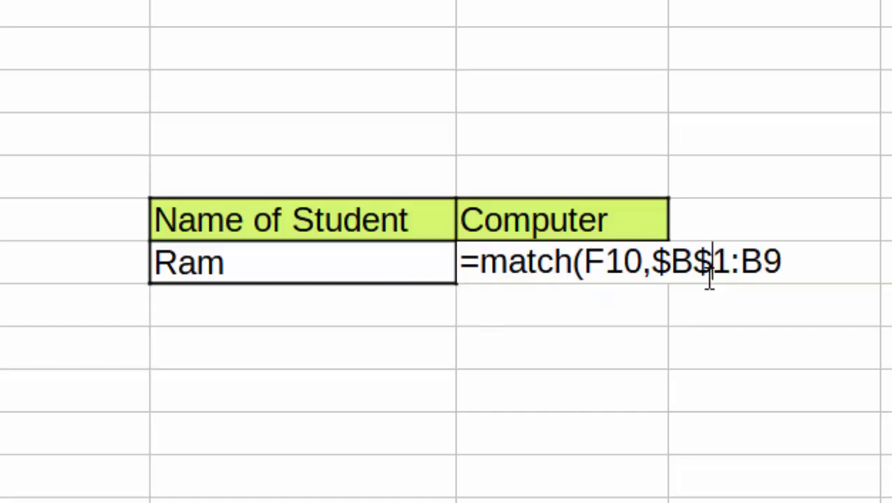
{"action": "left_click", "coordinate": [745, 269]}
{"action": "type", "text": "$"}
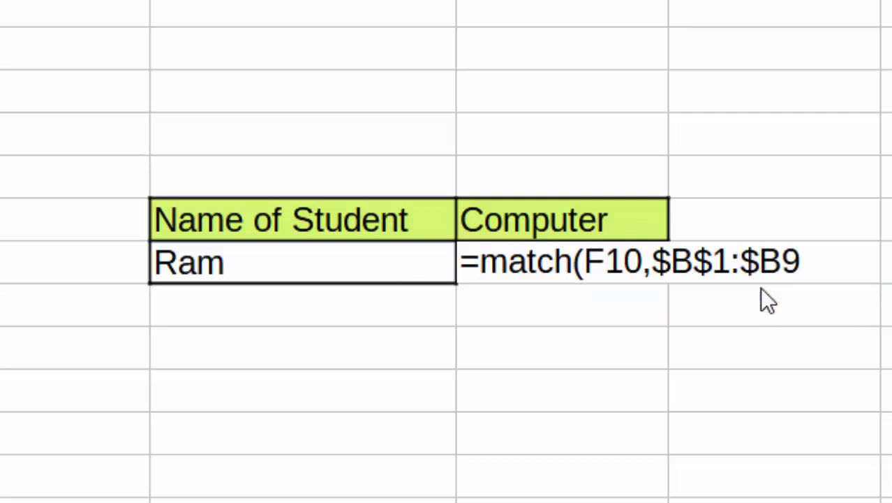
{"action": "left_click", "coordinate": [781, 270]}
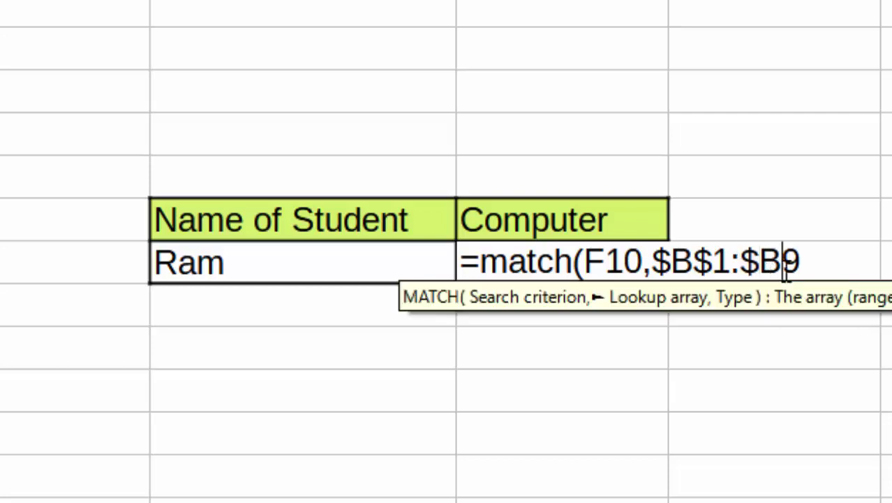
{"action": "type", "text": "$"}
{"action": "left_click", "coordinate": [825, 258]}
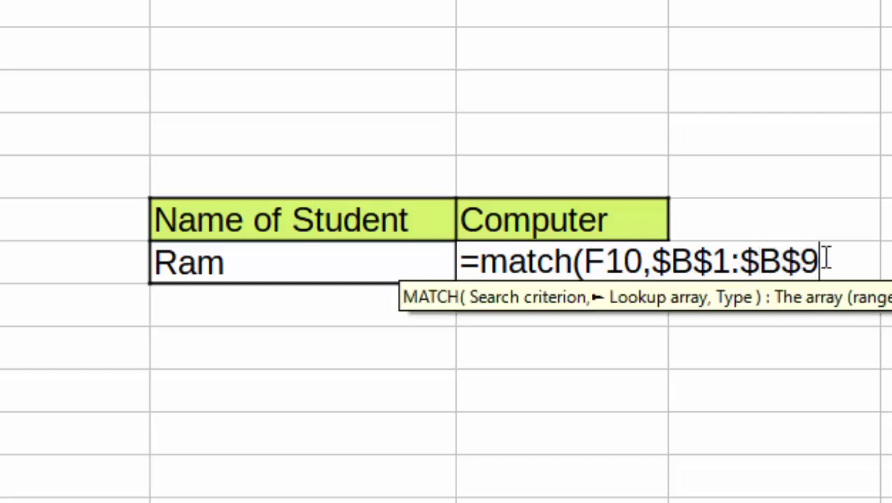
{"action": "type", "text": ","}
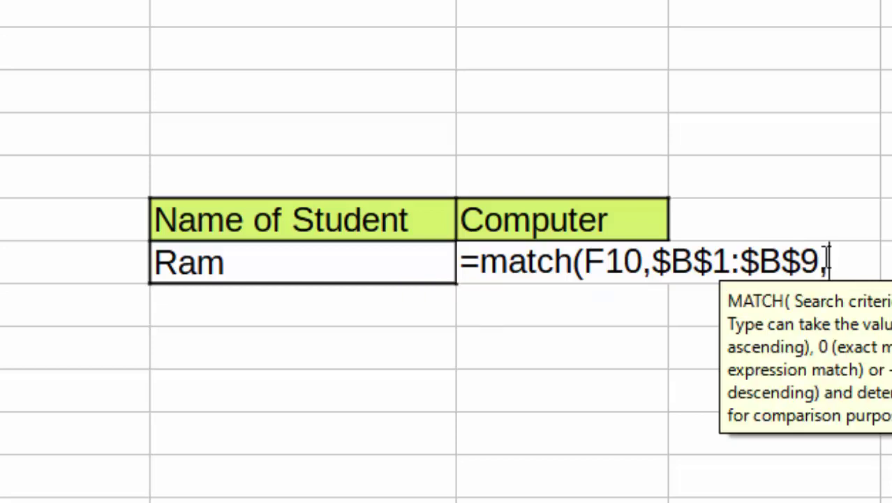
{"action": "type", "text": "0)"}
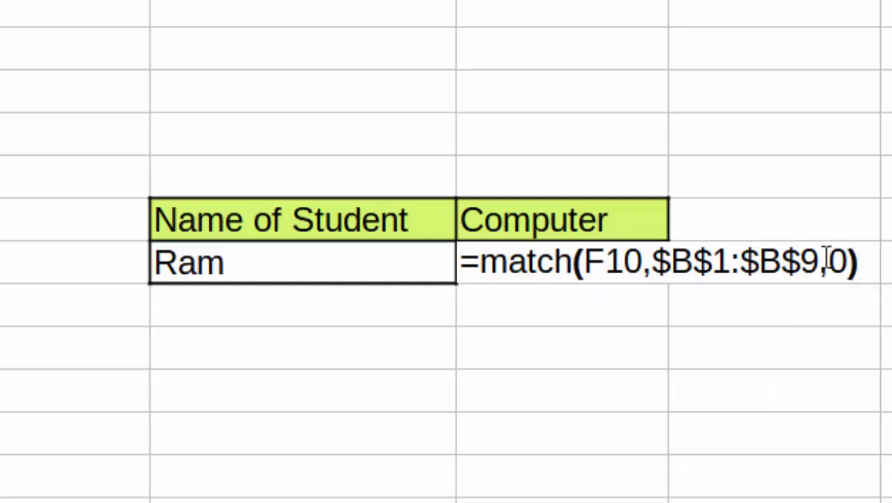
{"action": "key", "text": "Return"}
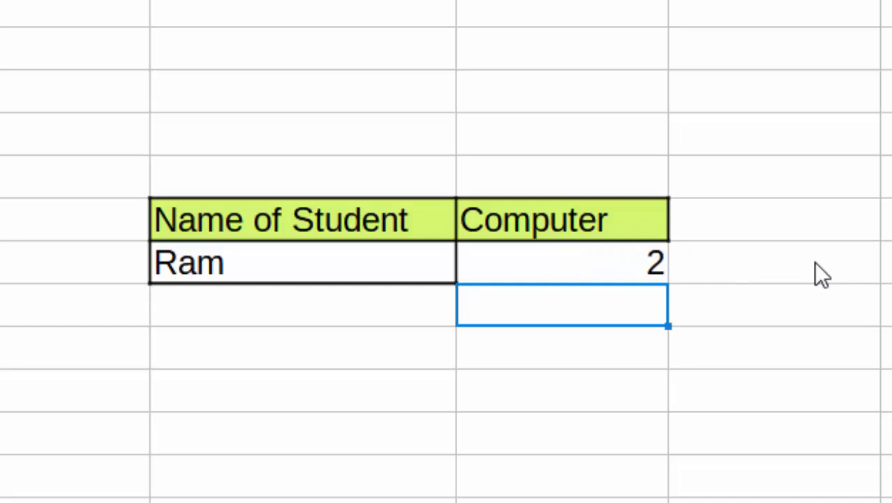
- Replace Ram in F10 with Sohan copied from B5, so the match returns 5
{"action": "left_click", "coordinate": [605, 265]}
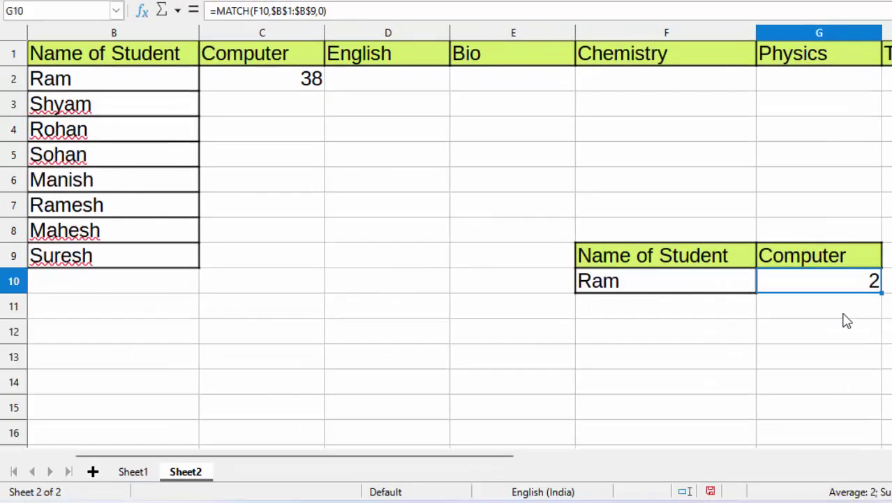
{"action": "left_click", "coordinate": [684, 280]}
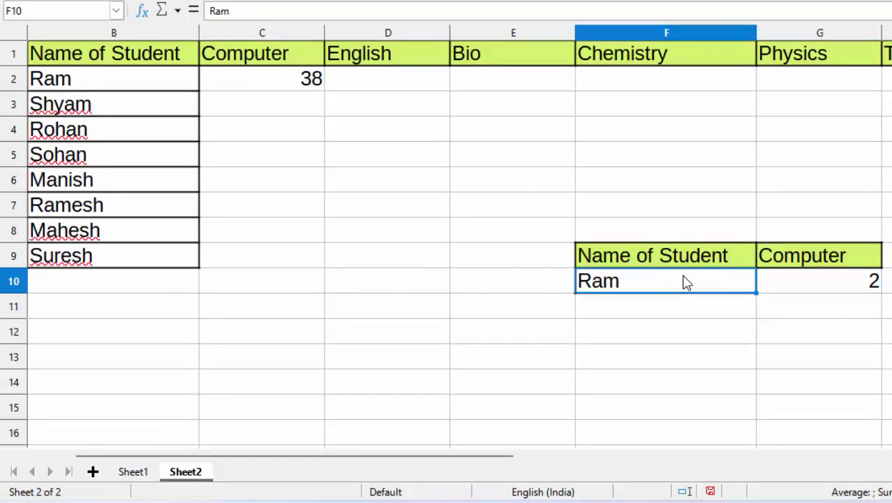
{"action": "key", "text": "Delete"}
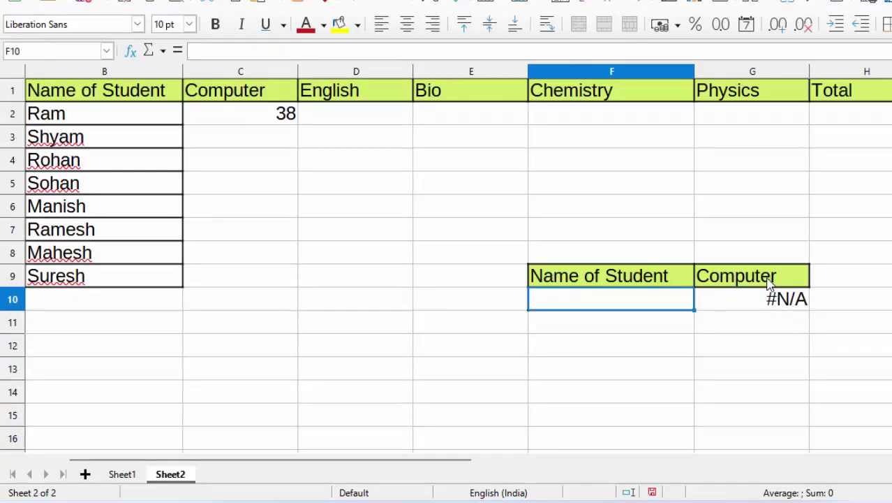
{"action": "right_click", "coordinate": [100, 187]}
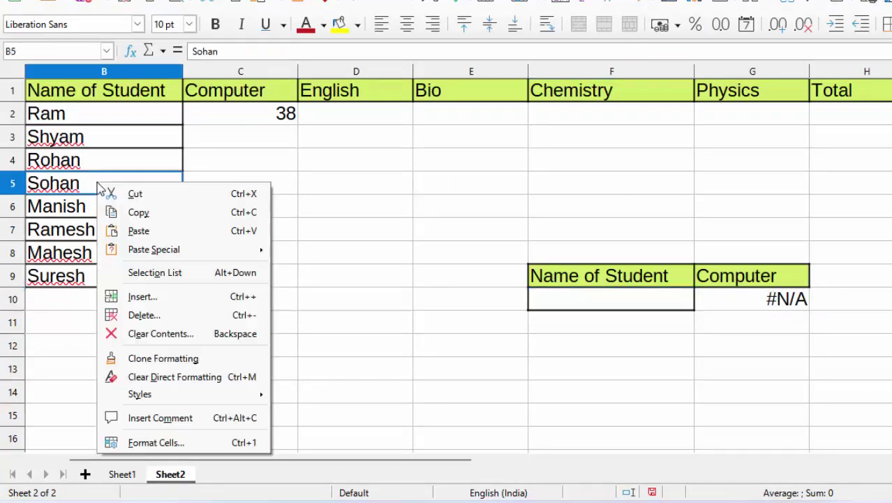
{"action": "left_click", "coordinate": [138, 212]}
{"action": "left_click", "coordinate": [572, 307]}
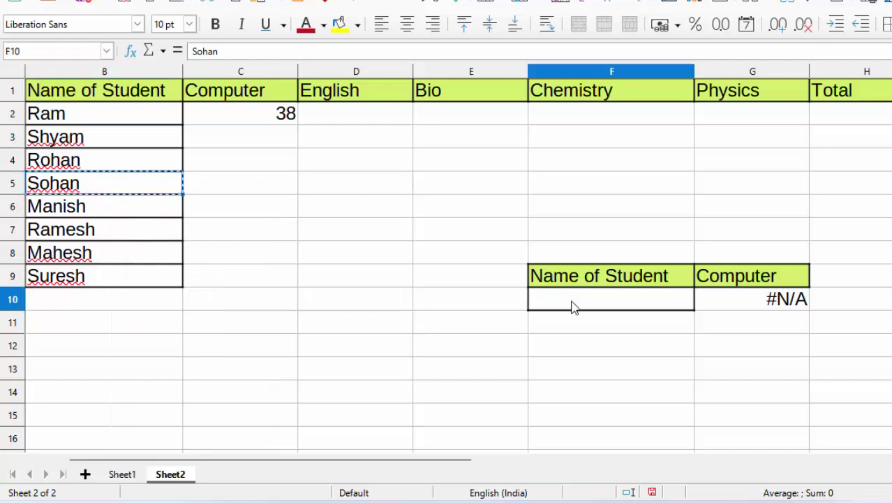
{"action": "key", "text": "ctrl+v"}
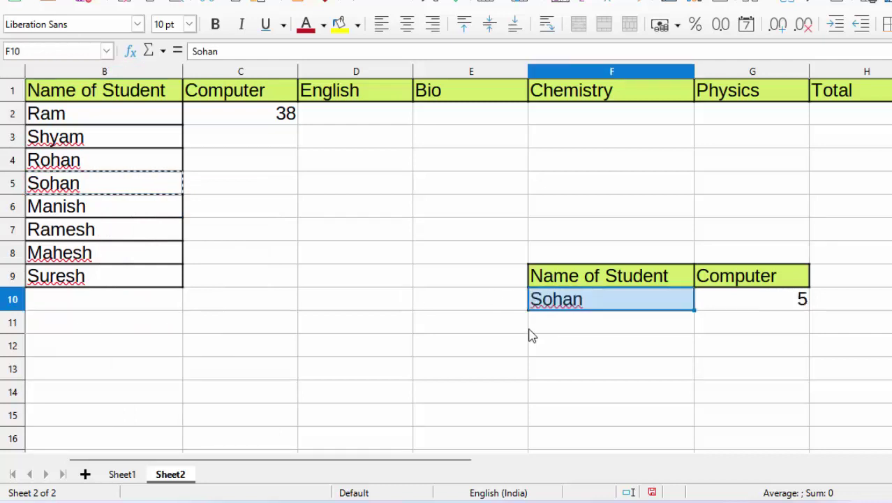
{"action": "left_click", "coordinate": [733, 349]}
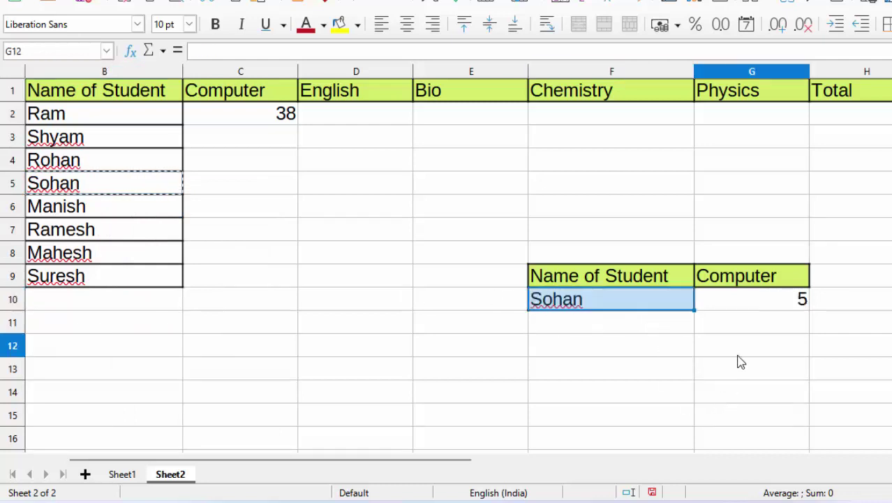
{"action": "left_click", "coordinate": [742, 304]}
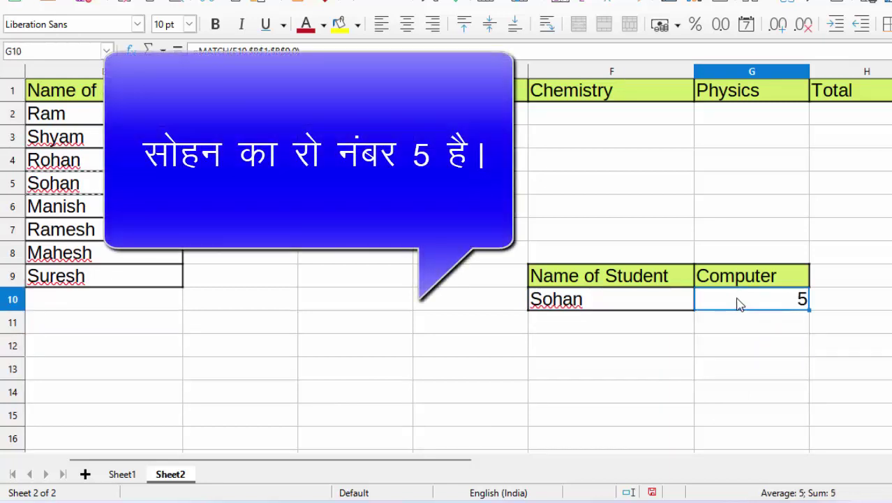
- Replace G10's MATCH with =vlookup( using Sheet1's B7 and the table B3:H11
{"action": "key", "text": "BackSpace"}
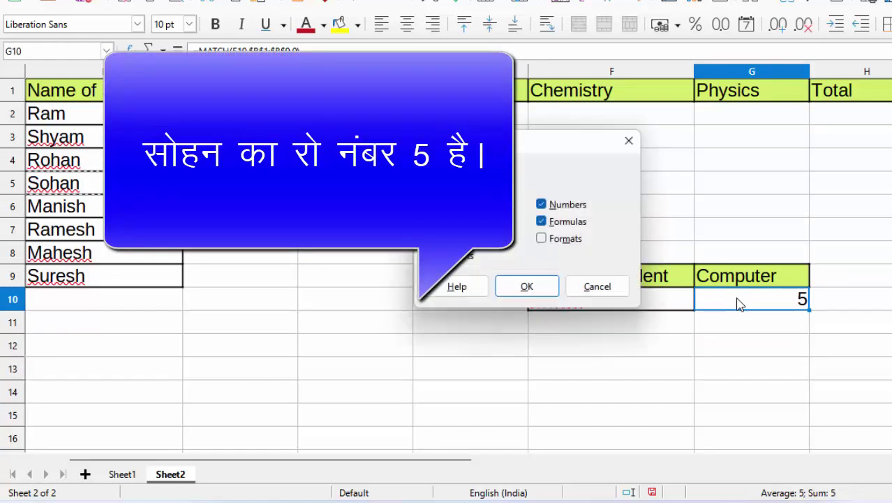
{"action": "left_click", "coordinate": [543, 287]}
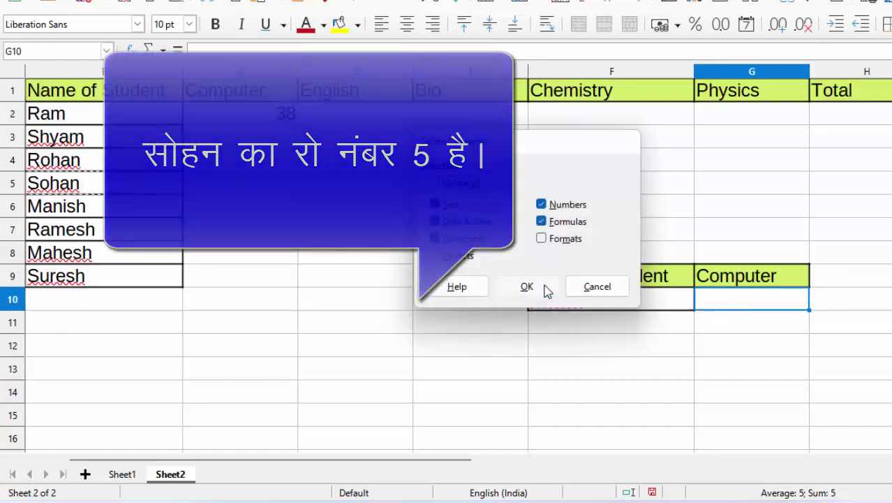
{"action": "type", "text": "=v"}
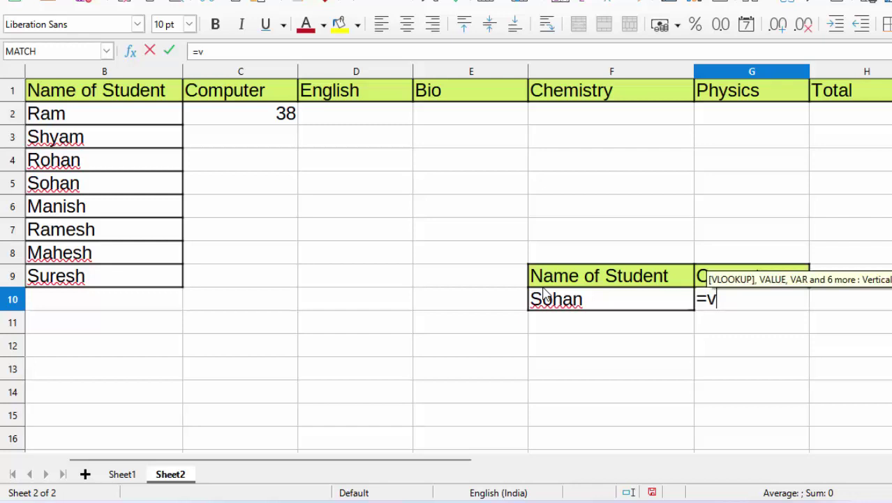
{"action": "type", "text": "looku"}
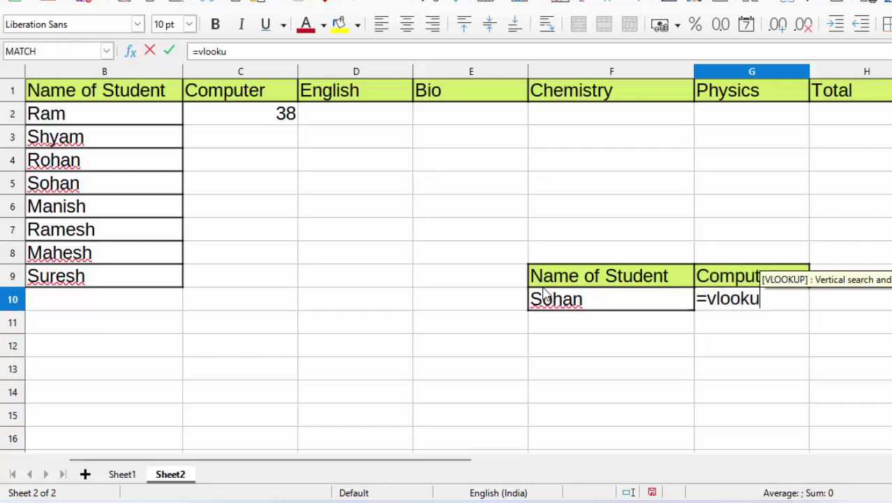
{"action": "type", "text": "p("}
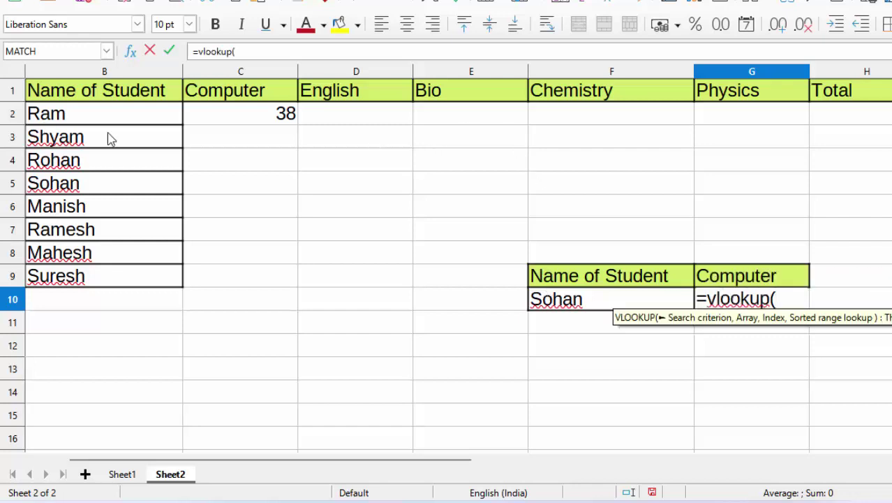
{"action": "left_click", "coordinate": [132, 479]}
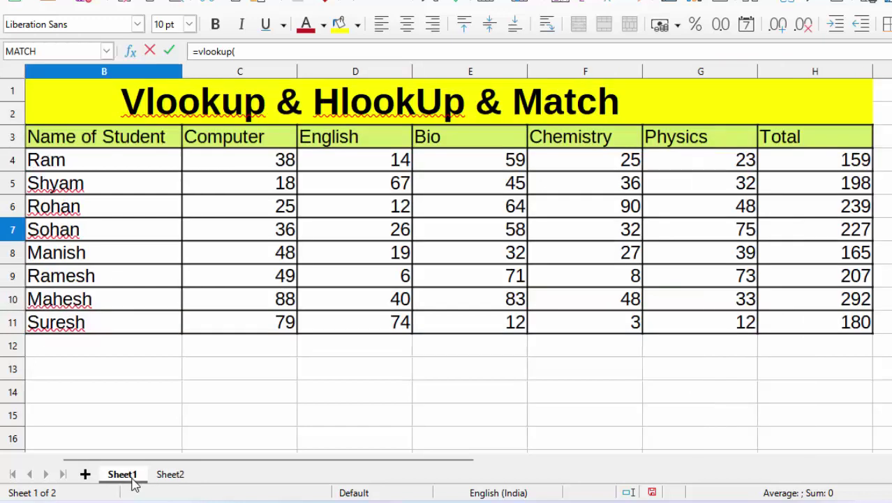
{"action": "left_click", "coordinate": [114, 238]}
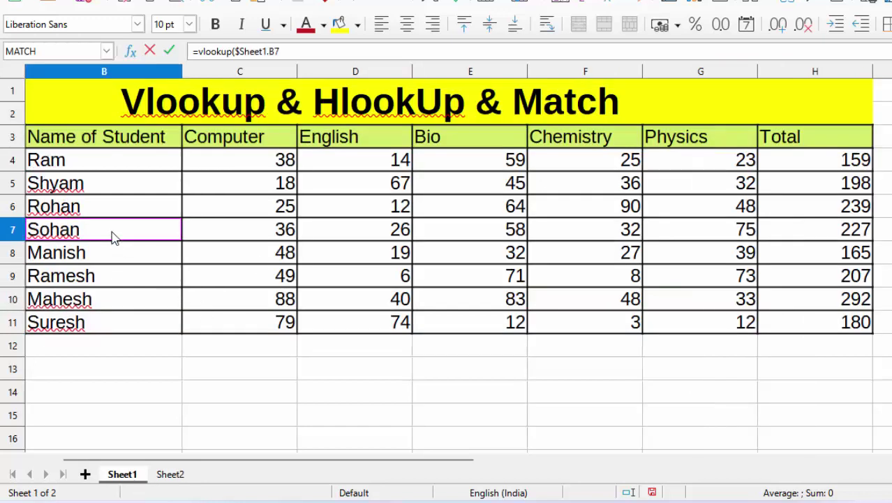
{"action": "type", "text": ","}
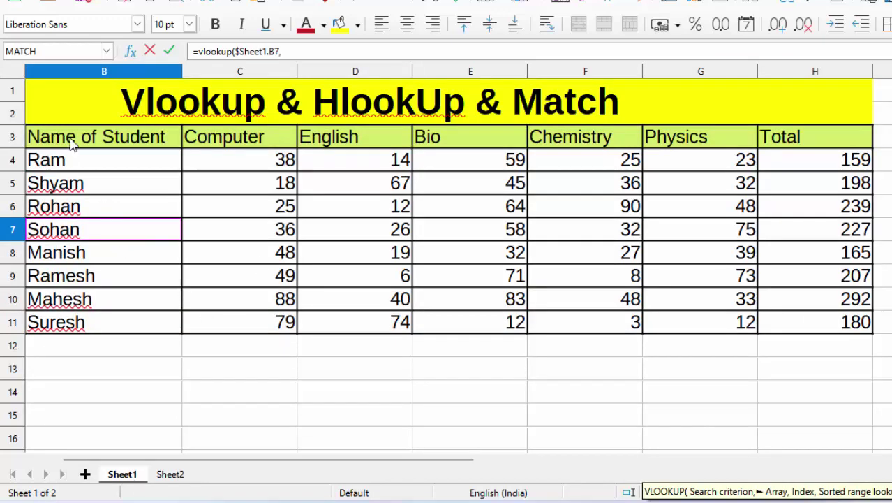
{"action": "mouse_move", "coordinate": [73, 142]}
{"action": "left_mouse_down"}
{"action": "mouse_move", "coordinate": [624, 300]}
{"action": "mouse_move", "coordinate": [780, 315]}
{"action": "mouse_move", "coordinate": [811, 328]}
{"action": "left_mouse_up"}
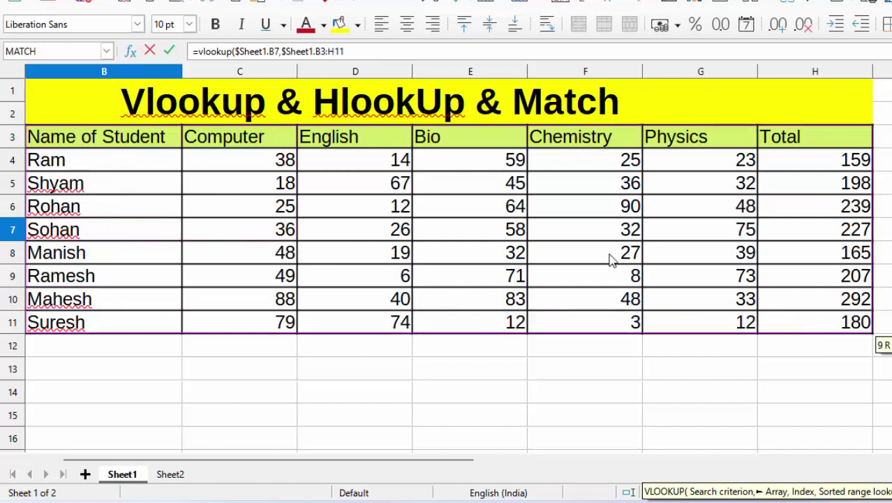
{"action": "left_click", "coordinate": [171, 477]}
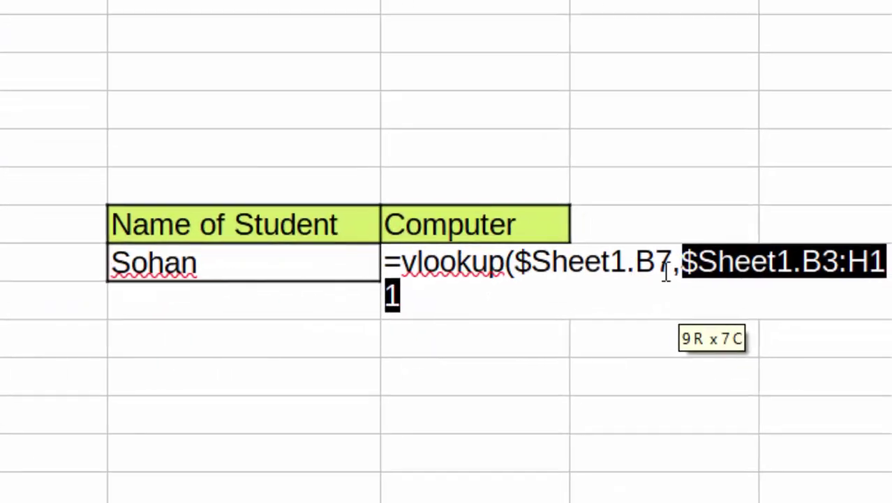
- Make the VLOOKUP references absolute as $B$7 and $B$3:$H$11, followed by a comma
{"action": "left_click", "coordinate": [605, 266]}
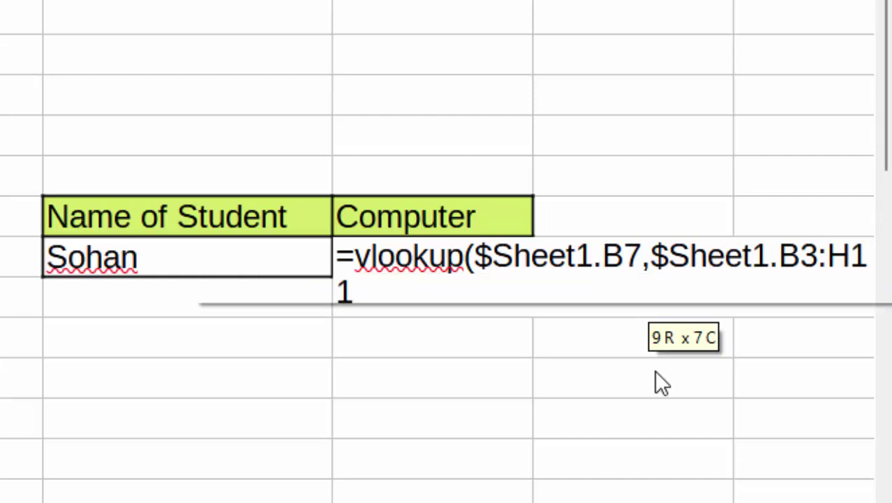
{"action": "type", "text": "$"}
{"action": "left_click", "coordinate": [640, 264]}
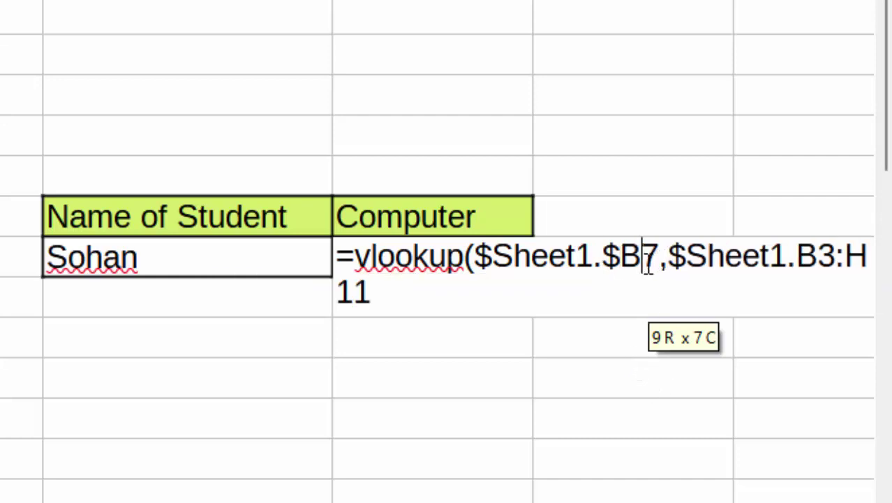
{"action": "type", "text": "$"}
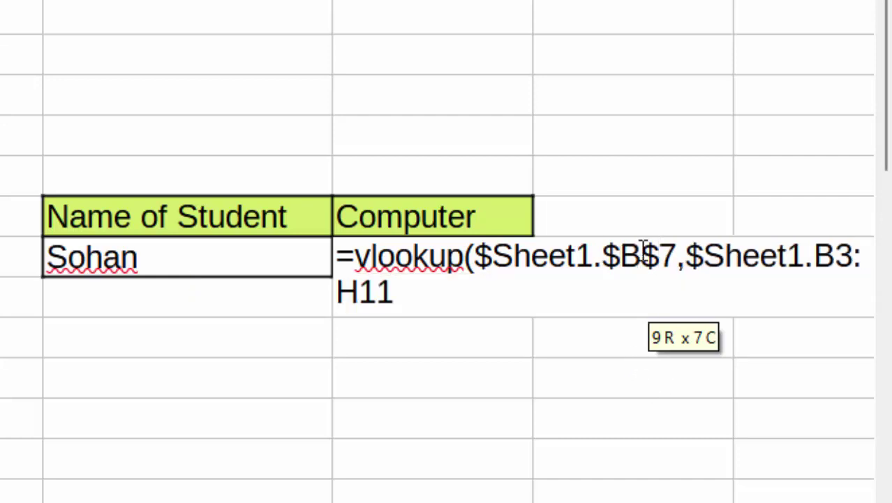
{"action": "left_click", "coordinate": [823, 265]}
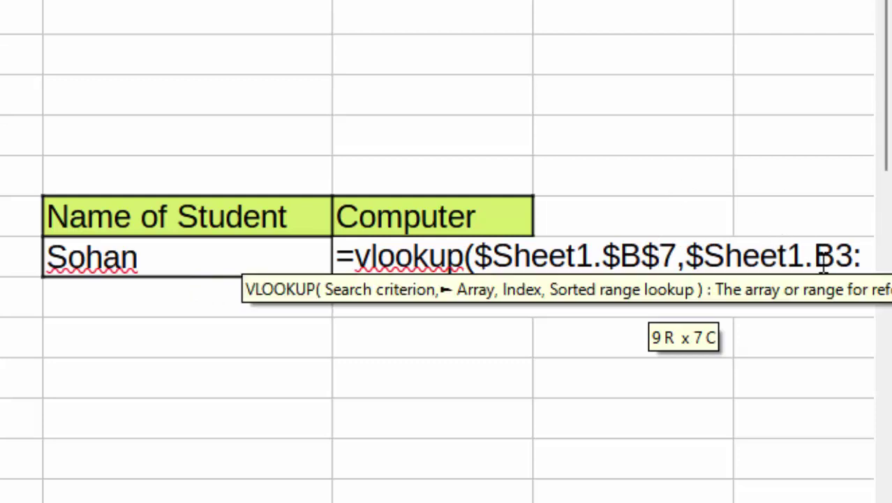
{"action": "type", "text": "$"}
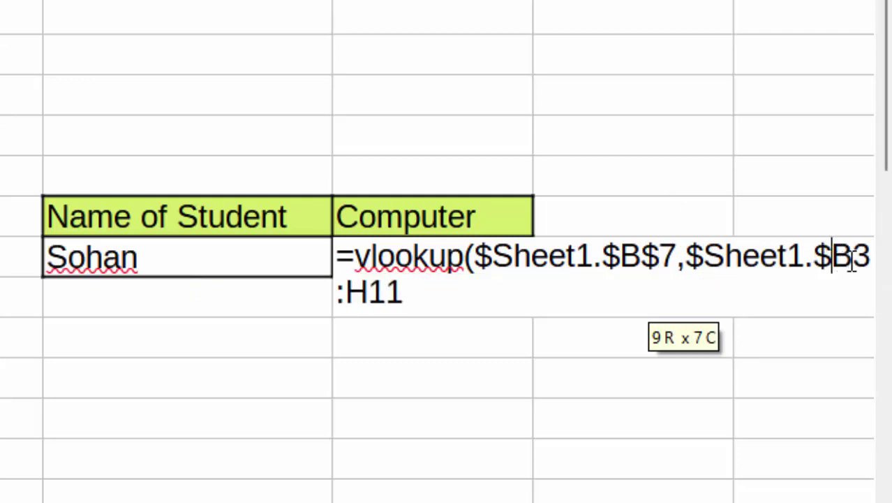
{"action": "left_click", "coordinate": [854, 264]}
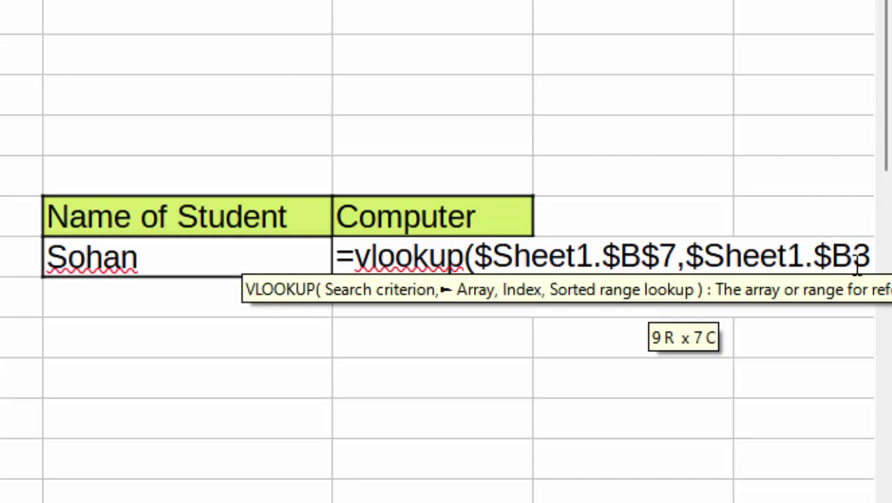
{"action": "type", "text": "$3:H11"}
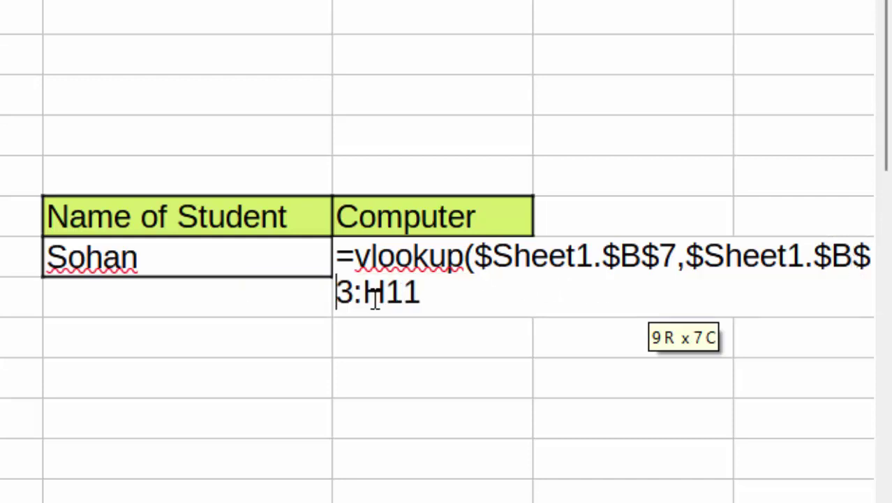
{"action": "left_click", "coordinate": [375, 298]}
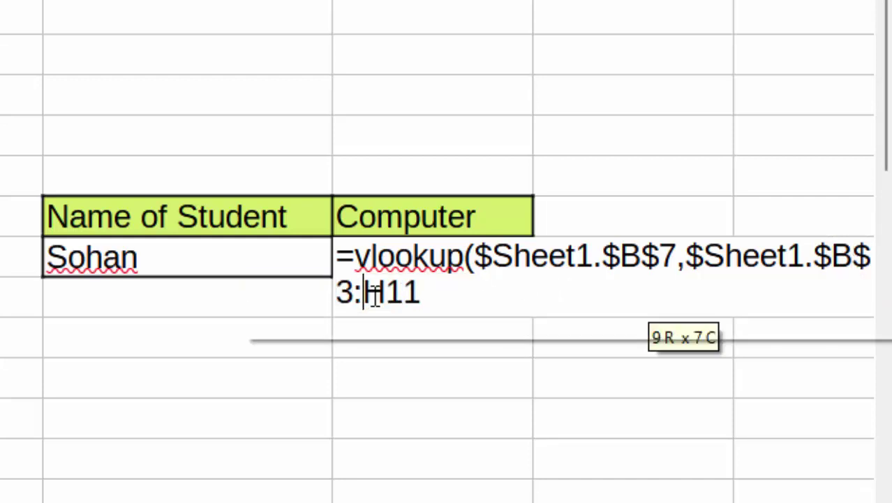
{"action": "type", "text": "$"}
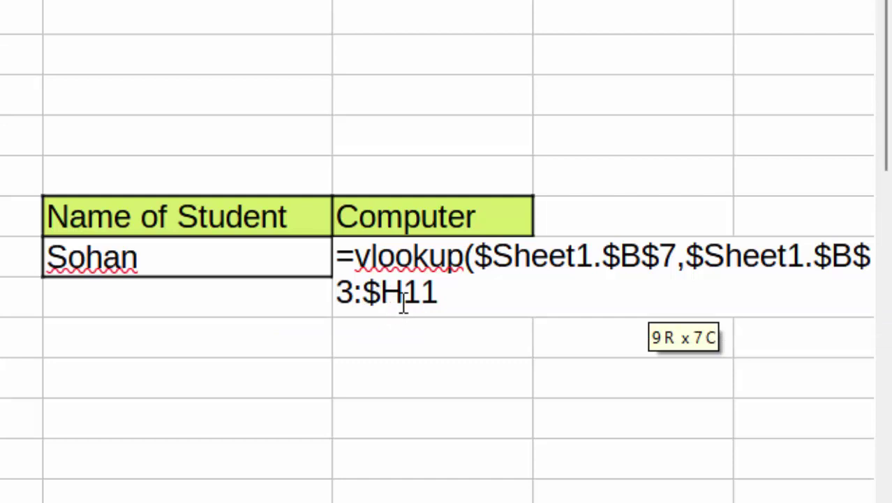
{"action": "left_click", "coordinate": [402, 297]}
{"action": "type", "text": "$7"}
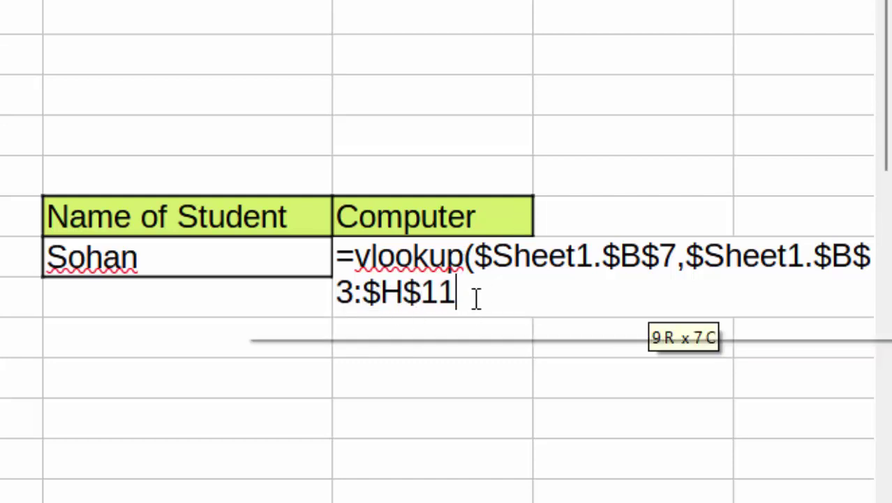
{"action": "type", "text": ","}
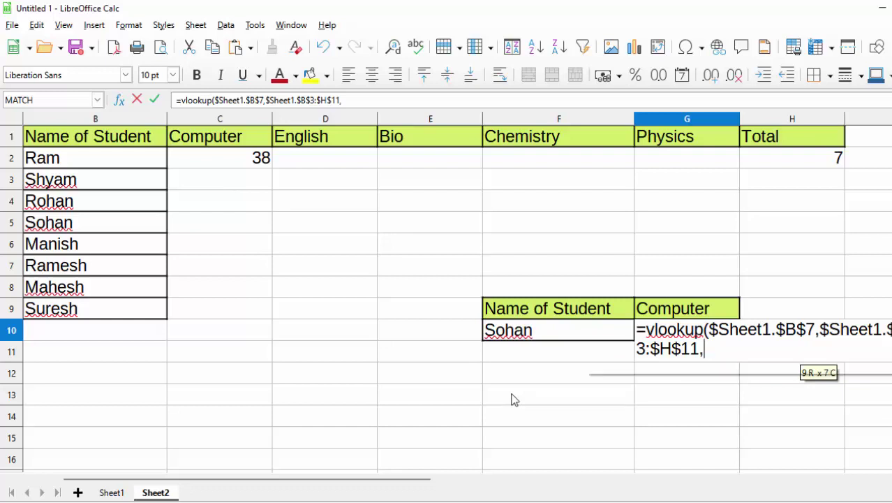
- Add a nested MATCH of heading G9 against Sheet1's subject headings B3:H3
{"action": "type", "text": "ma"}
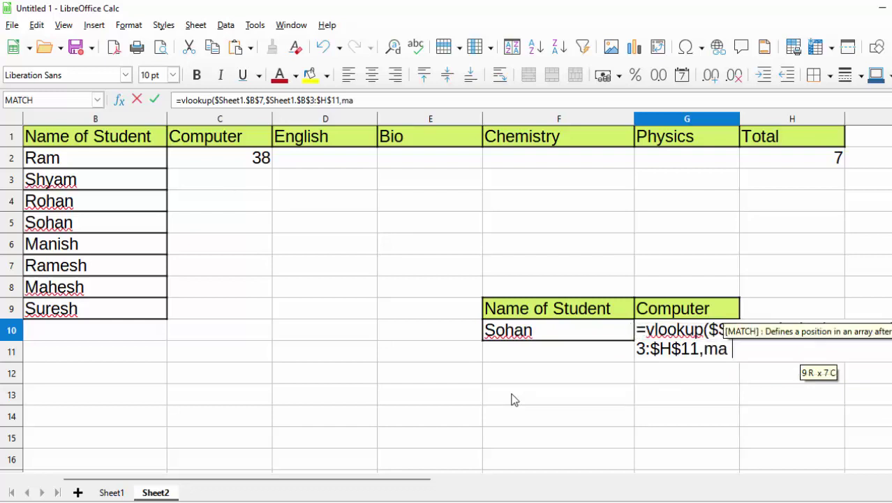
{"action": "type", "text": "tch("}
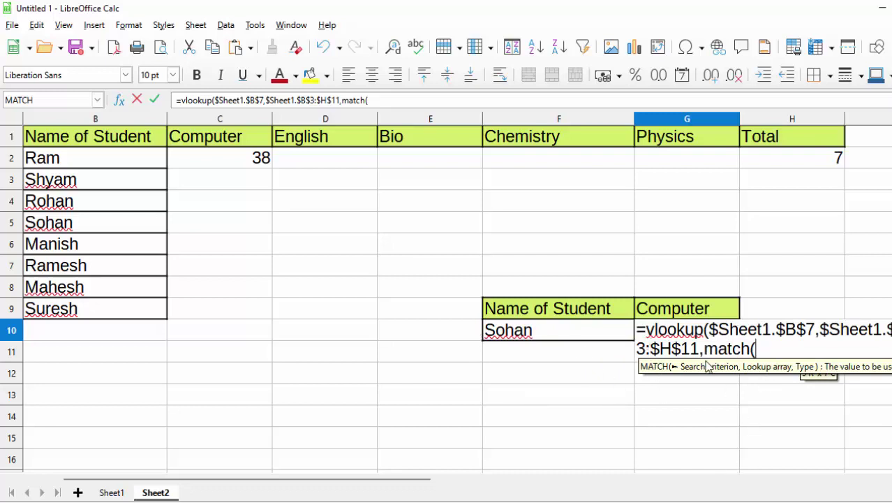
{"action": "left_click", "coordinate": [703, 312]}
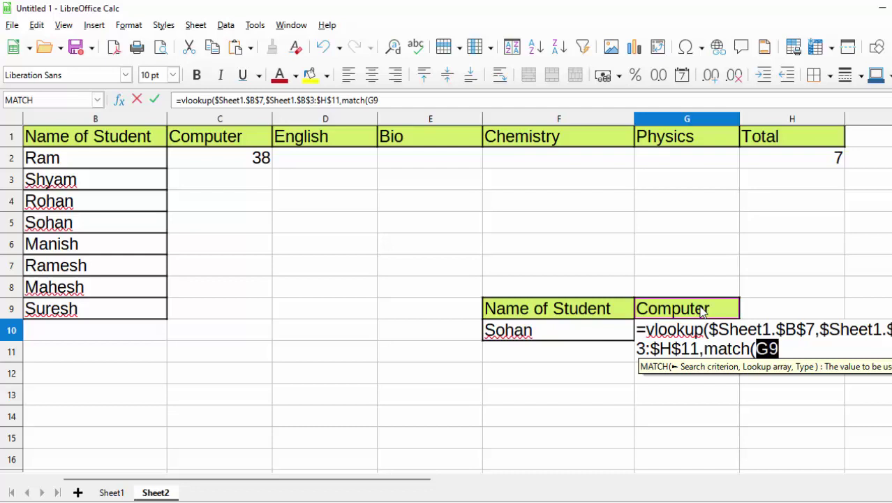
{"action": "type", "text": ","}
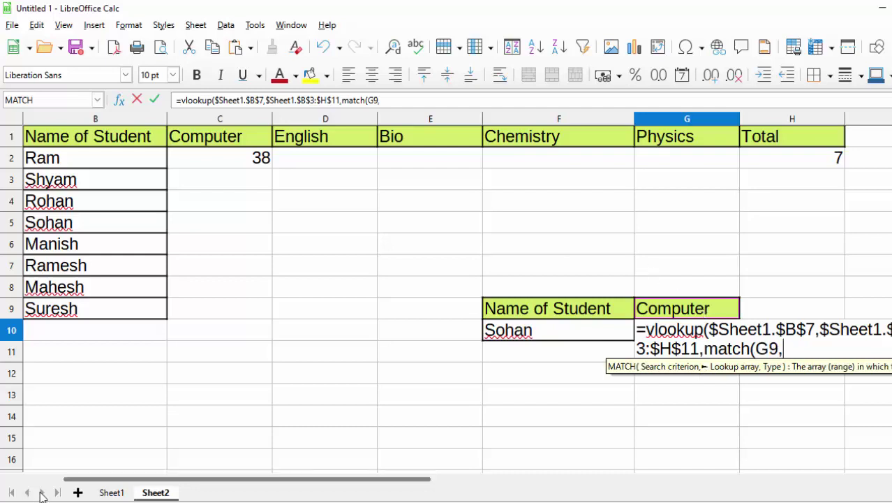
{"action": "left_click", "coordinate": [117, 493]}
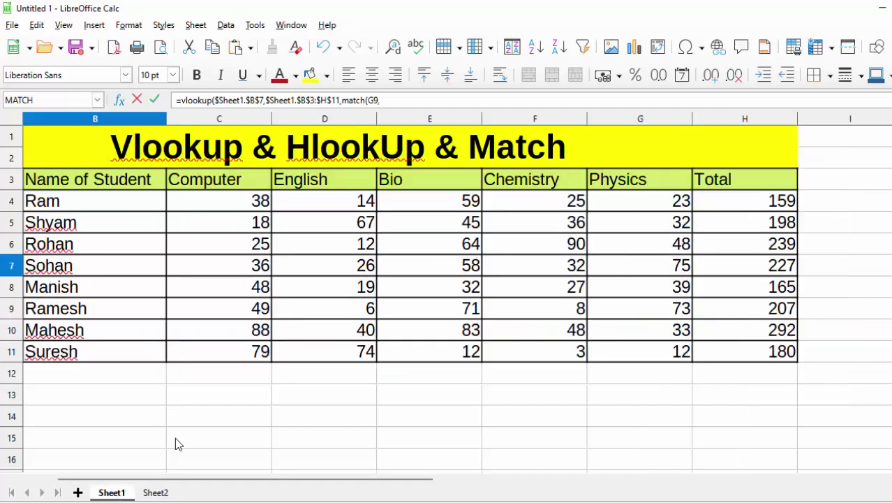
{"action": "left_click", "coordinate": [130, 187]}
{"action": "left_click_drag", "start_coordinate": [129, 187], "coordinate": [741, 180]}
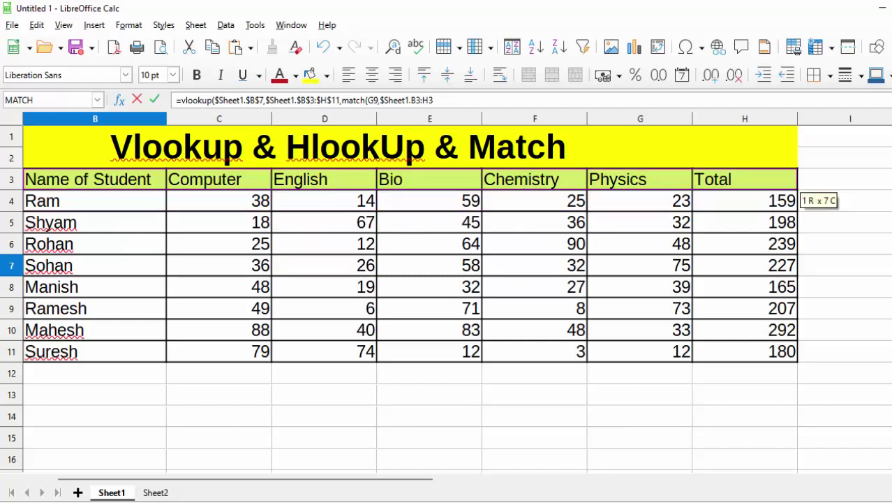
{"action": "left_click", "coordinate": [577, 497]}
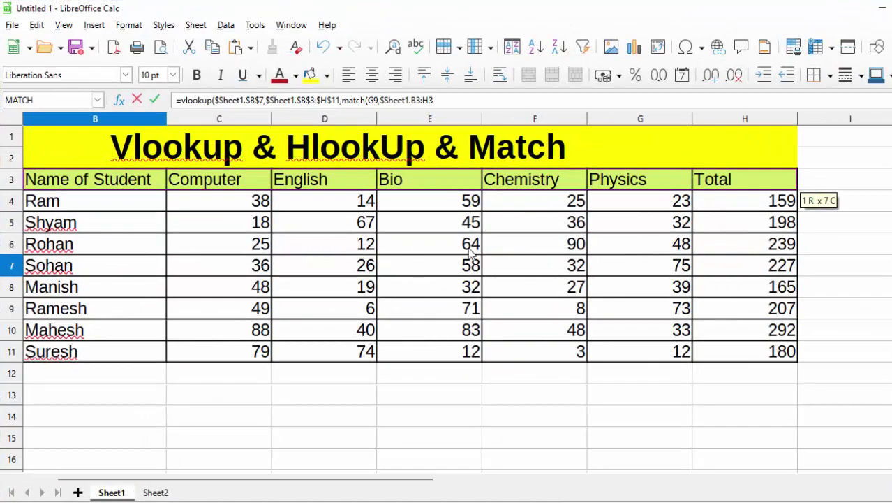
{"action": "left_click", "coordinate": [156, 492]}
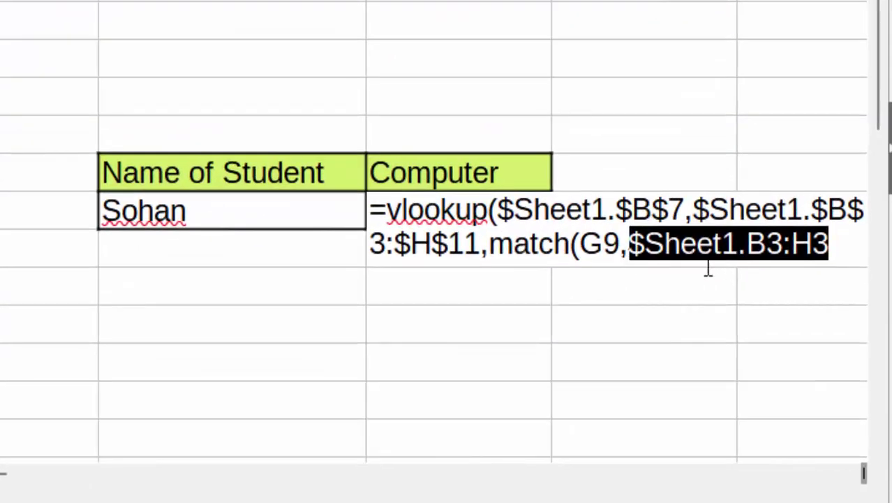
- Lock the headings as $B$3:$H$3 and close both functions with exact matches, returning 36
{"action": "left_click", "coordinate": [745, 245]}
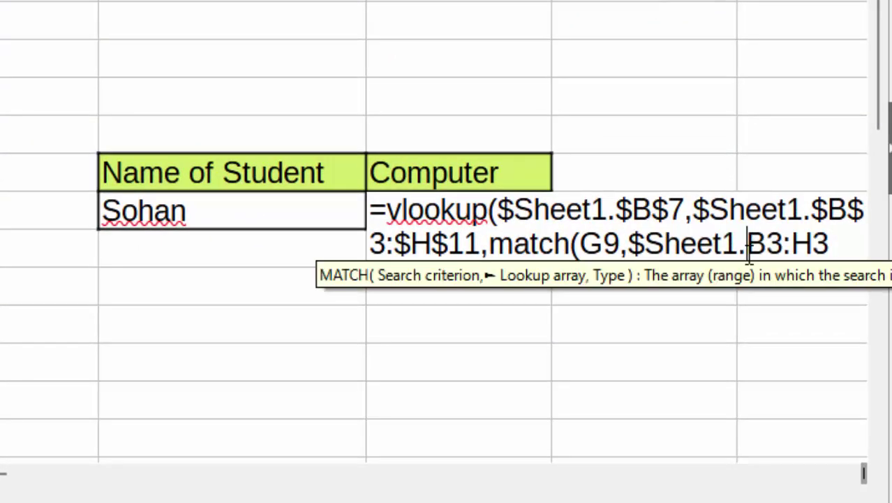
{"action": "type", "text": "$"}
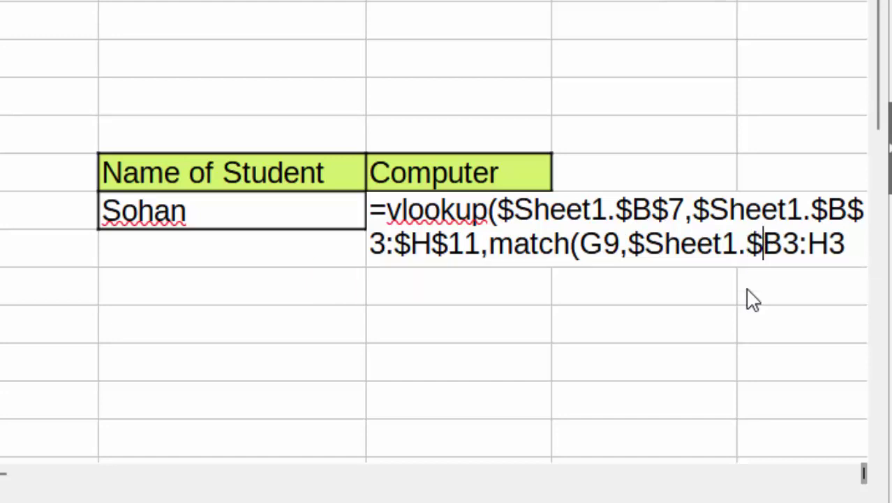
{"action": "key", "text": "Right"}
{"action": "type", "text": "$"}
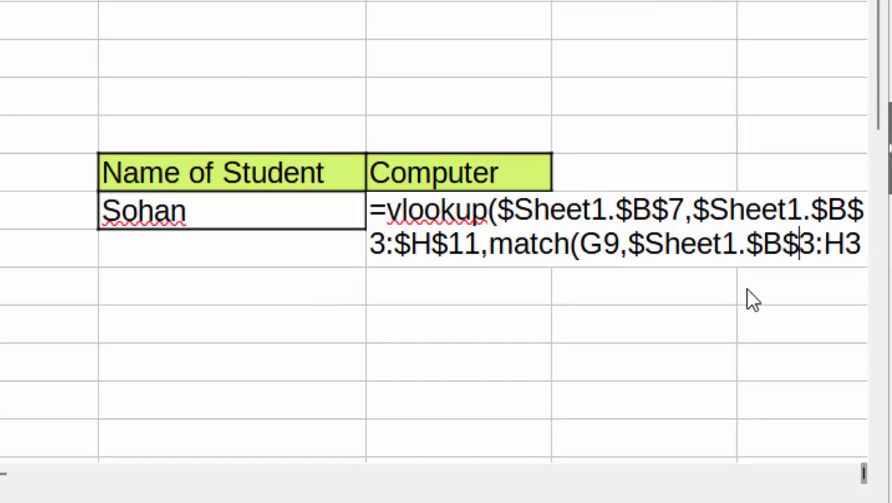
{"action": "key", "text": "Right"}
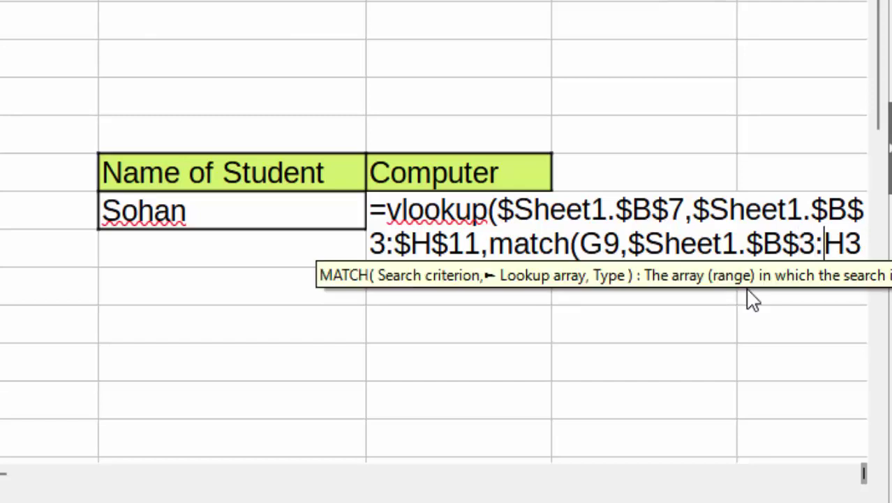
{"action": "type", "text": "$"}
{"action": "key", "text": "Right"}
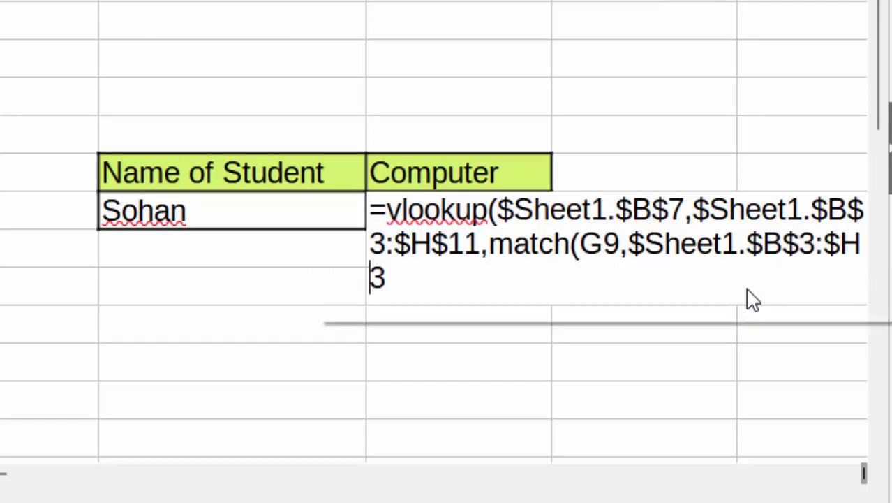
{"action": "type", "text": "$"}
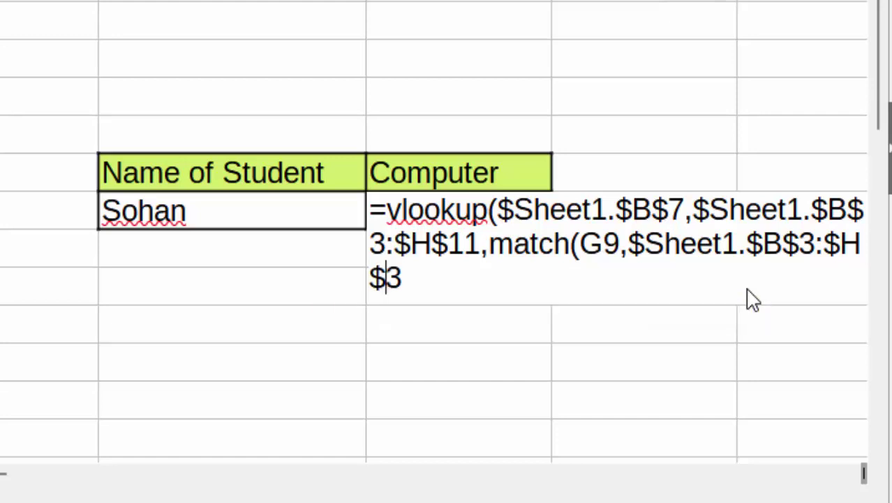
{"action": "key", "text": "Right"}
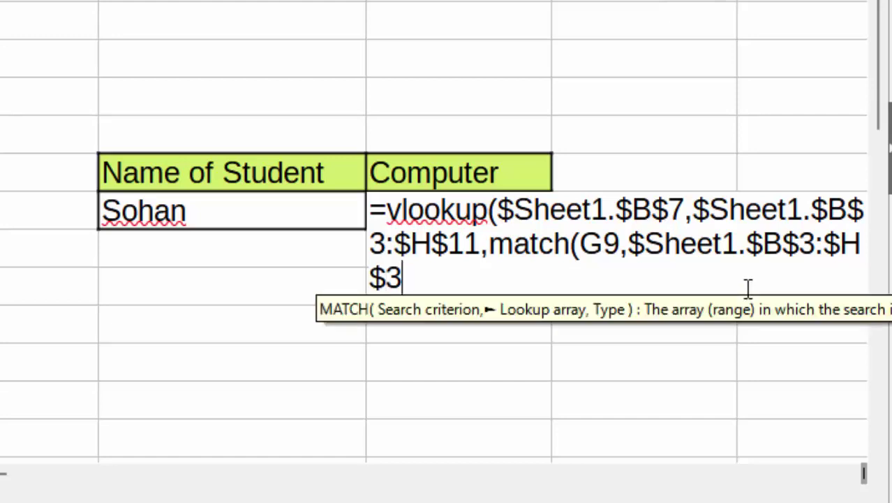
{"action": "type", "text": ","}
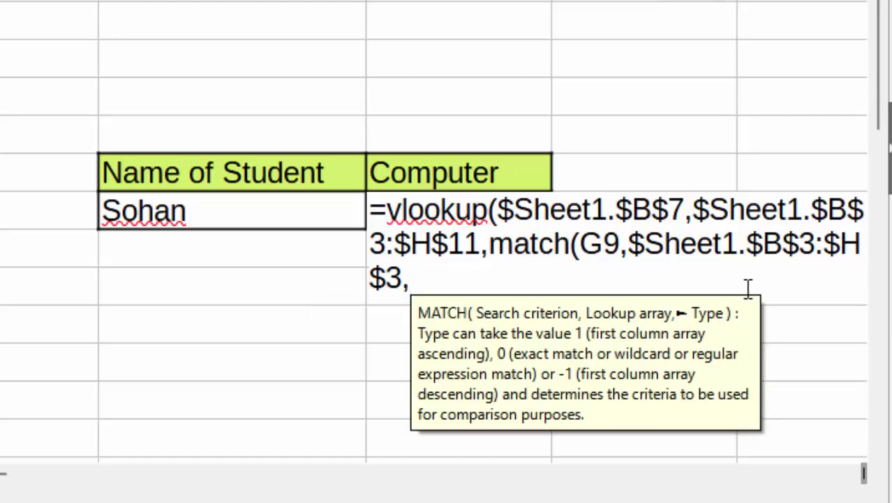
{"action": "type", "text": "0"}
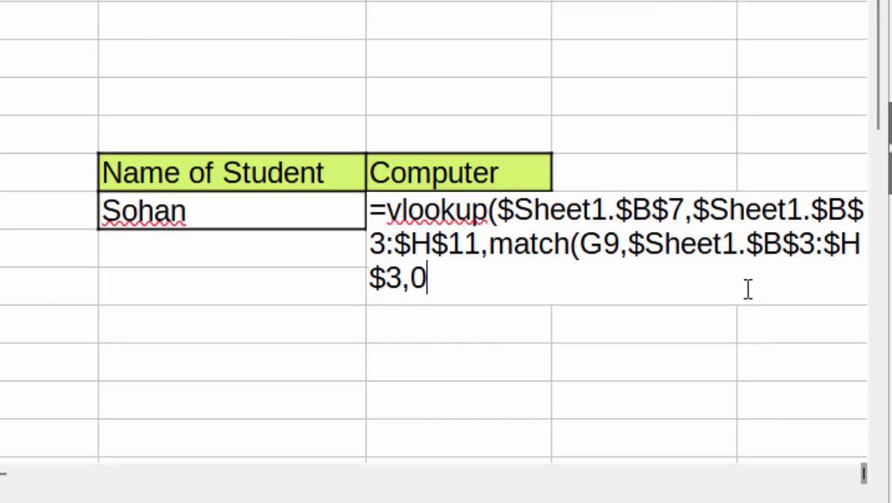
{"action": "type", "text": ")"}
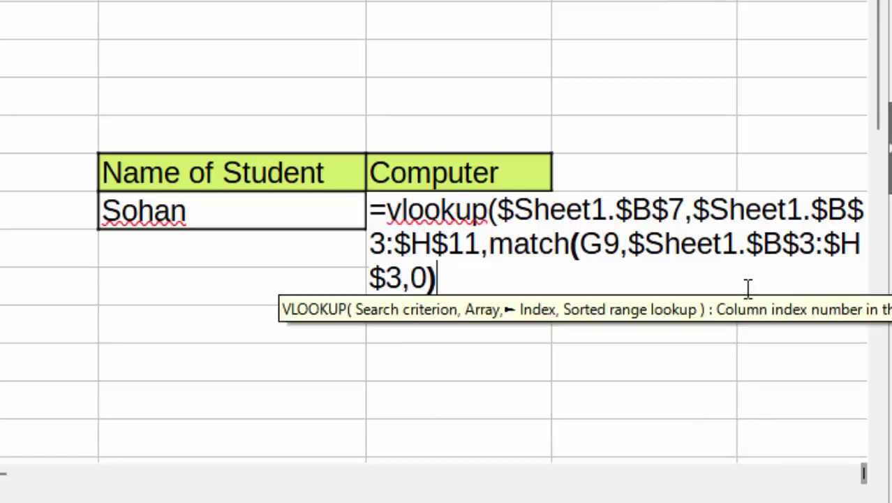
{"action": "type", "text": ","}
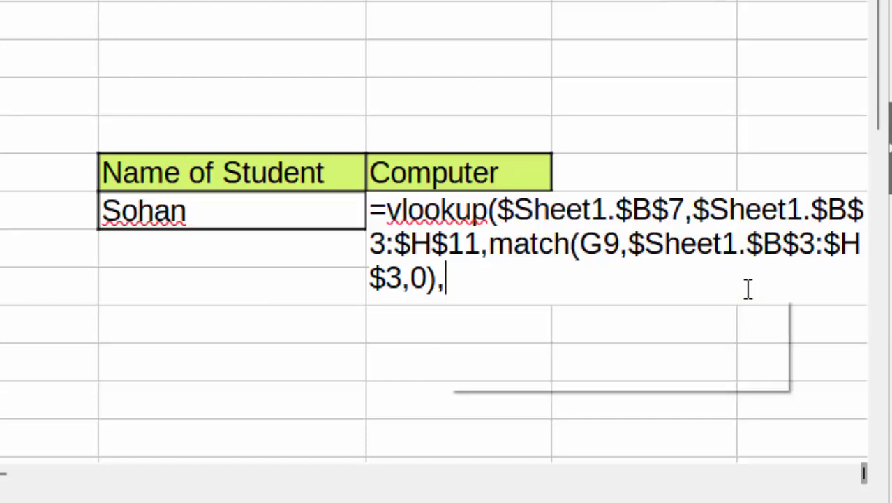
{"action": "type", "text": "0)"}
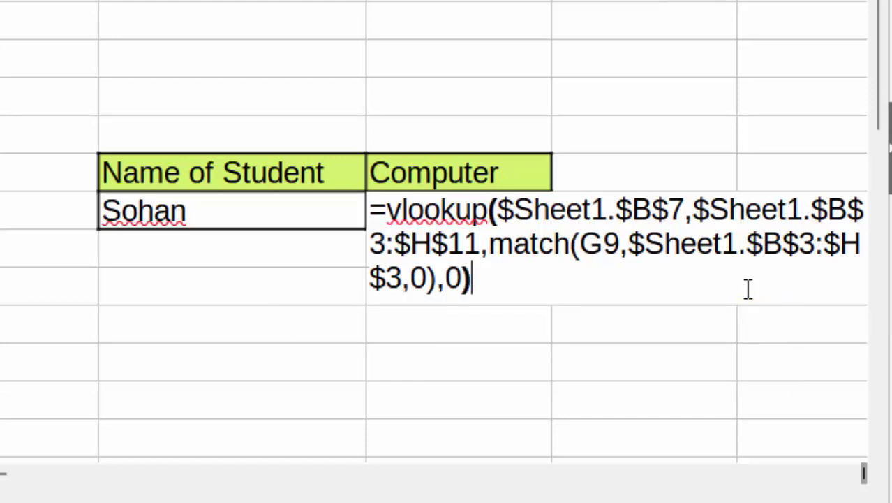
{"action": "key", "text": "Return"}
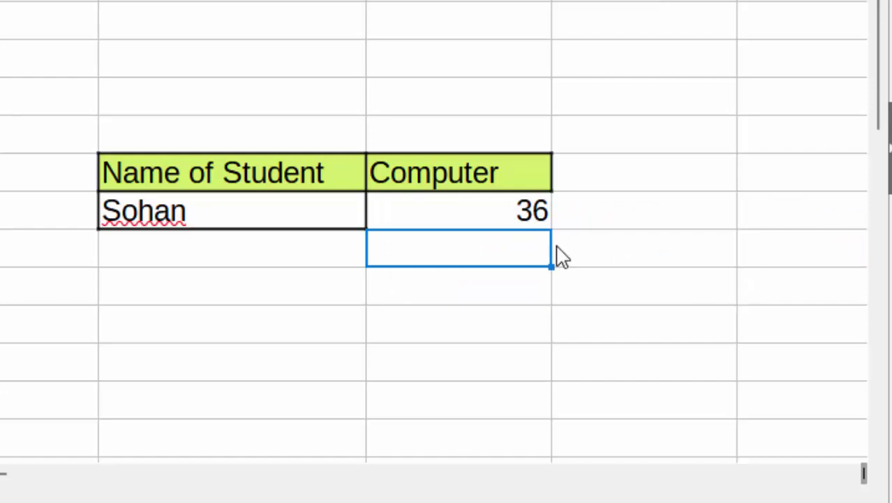
- On Sheet1, fill Sohan's Computer mark 36 in C7 with yellow
{"action": "left_click", "coordinate": [450, 222]}
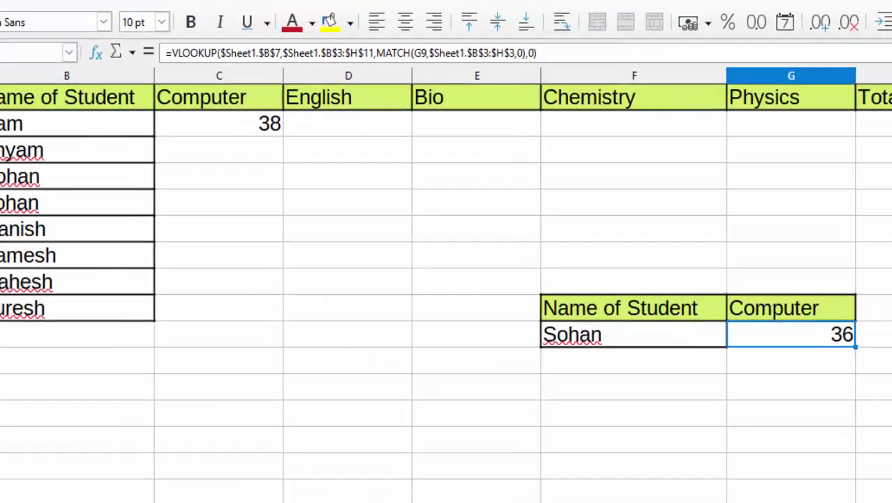
{"action": "key", "text": "ctrl+Page_Up"}
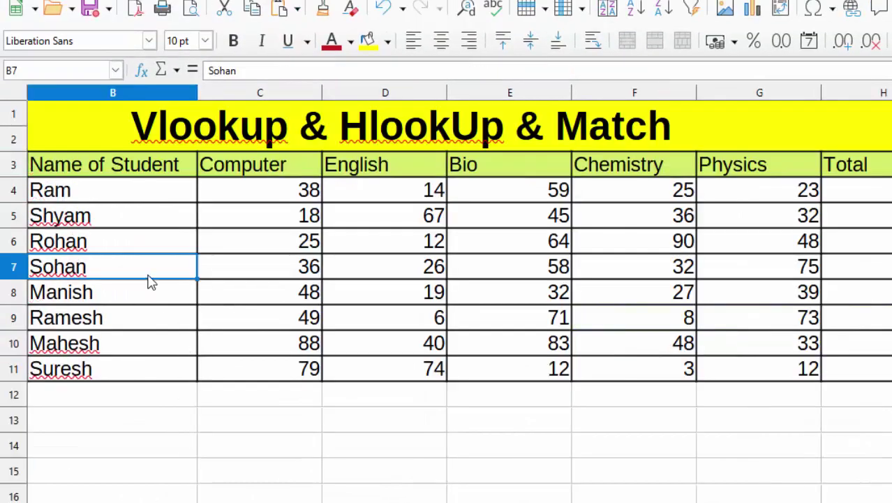
{"action": "left_click_drag", "start_coordinate": [179, 275], "coordinate": [255, 272]}
{"action": "left_click", "coordinate": [252, 267]}
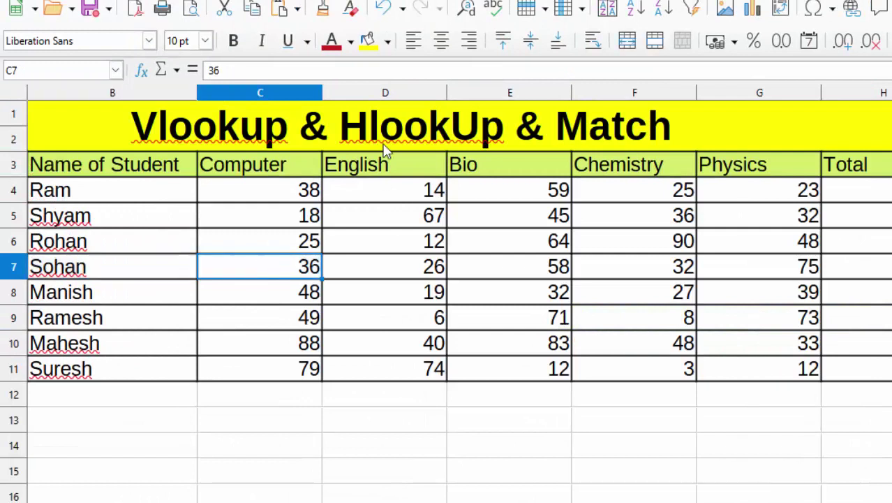
{"action": "left_click", "coordinate": [368, 40]}
{"action": "left_click", "coordinate": [327, 412]}
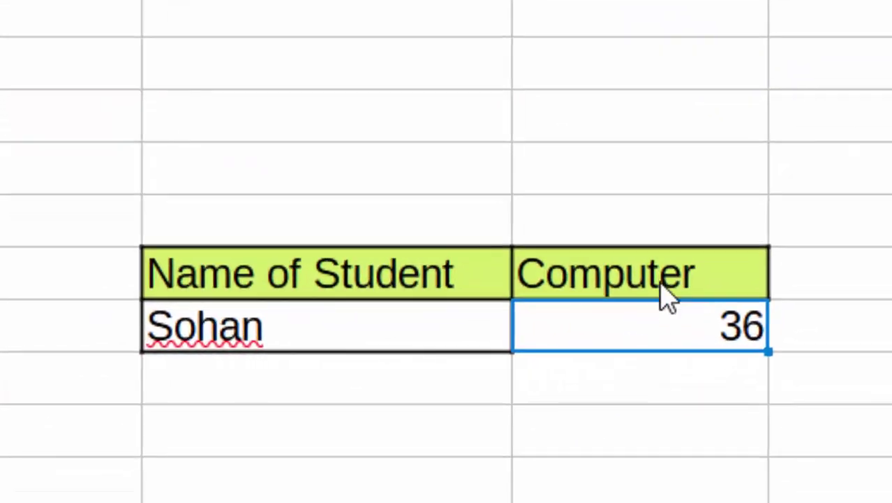
- Replace the Sheet2 lookup header Computer with Total, so it returns 227
{"action": "left_click", "coordinate": [664, 292]}
{"action": "key", "text": "Delete"}
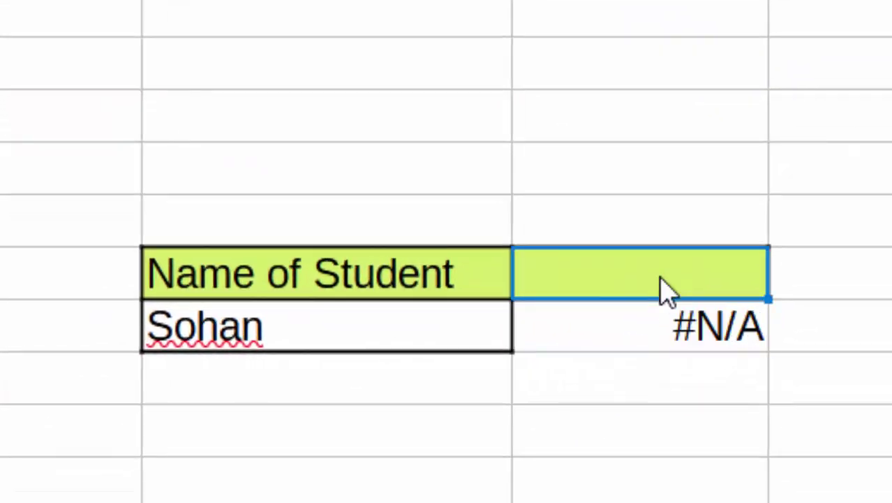
{"action": "right_click", "coordinate": [873, 14]}
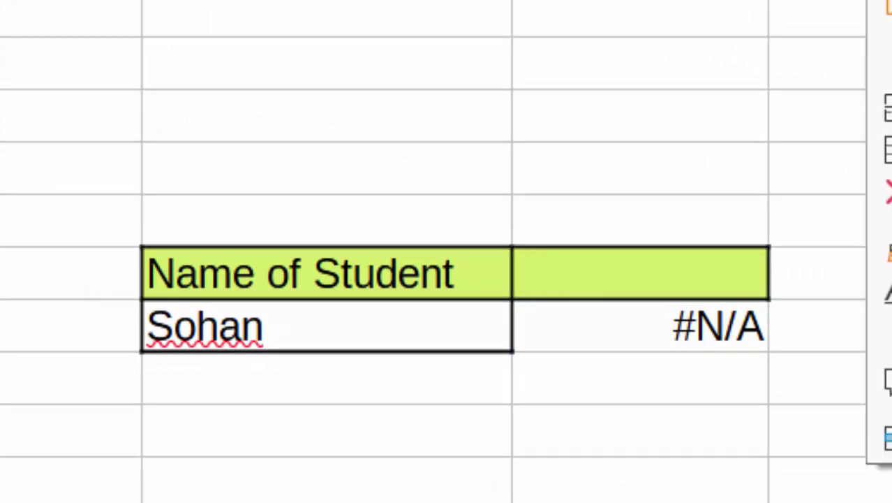
{"action": "left_click", "coordinate": [750, 268]}
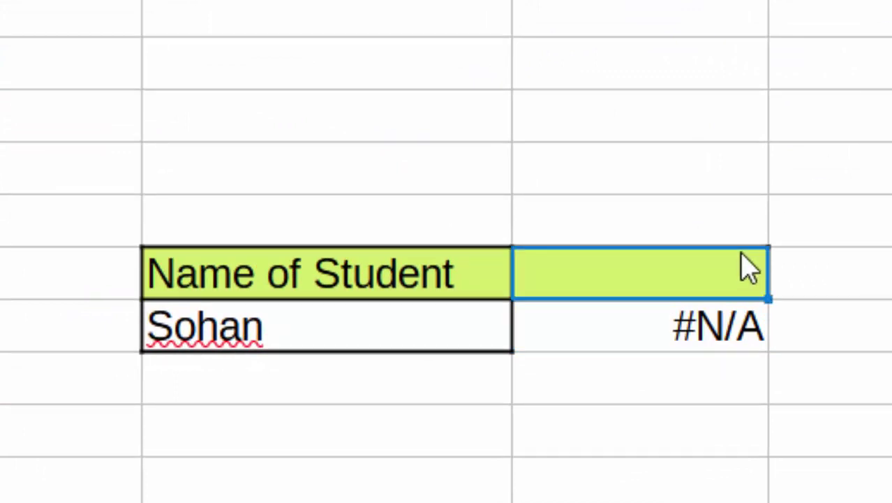
{"action": "type", "text": "Total"}
{"action": "left_click", "coordinate": [666, 445]}
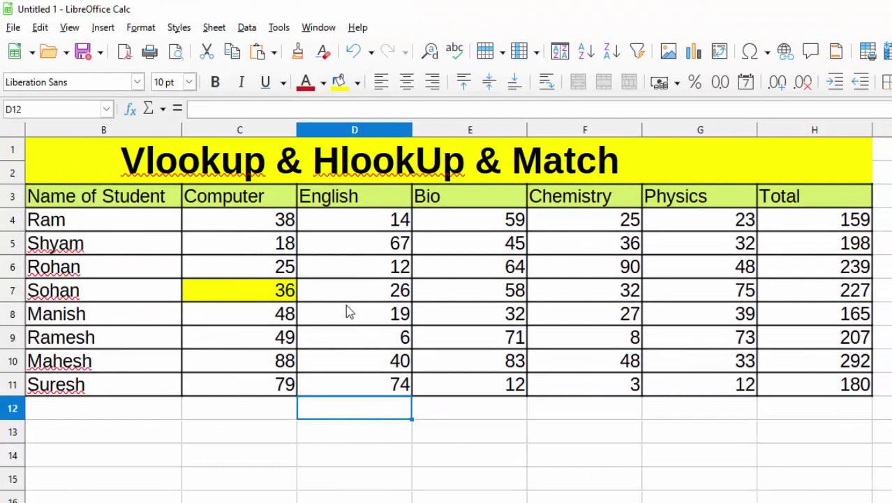
- Give Sohan's total 227 in H7 dark red text and a yellow background
{"action": "left_click", "coordinate": [808, 296]}
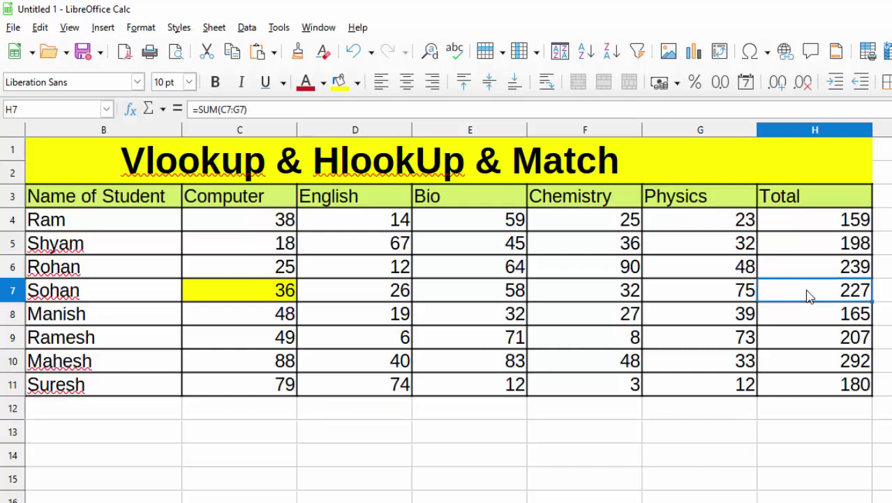
{"action": "left_click", "coordinate": [305, 81]}
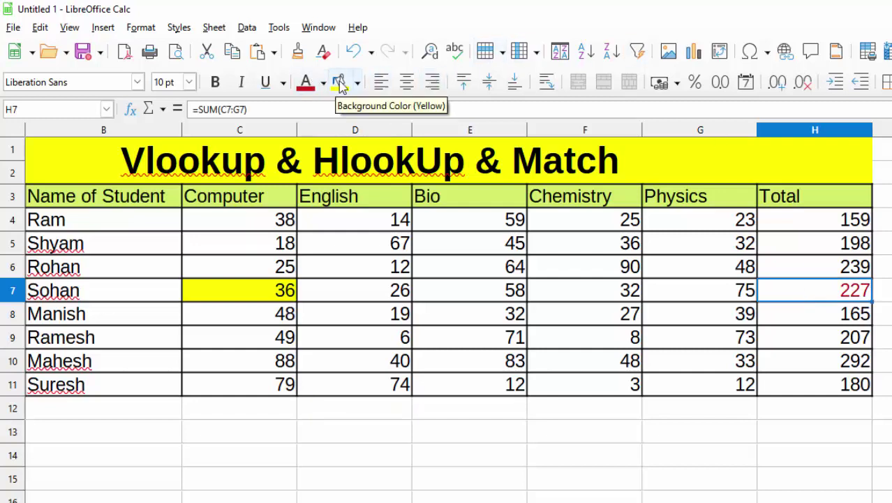
{"action": "left_click", "coordinate": [340, 83]}
{"action": "left_click", "coordinate": [881, 337]}
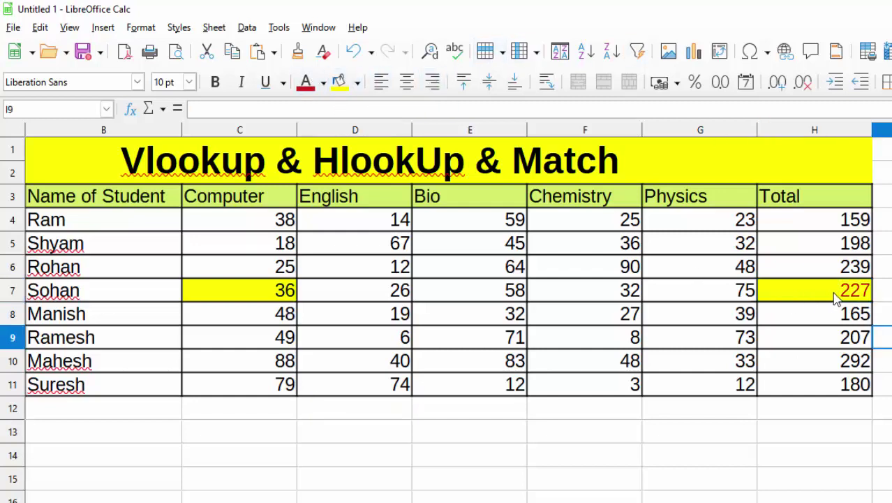
{"action": "left_click", "coordinate": [215, 82]}
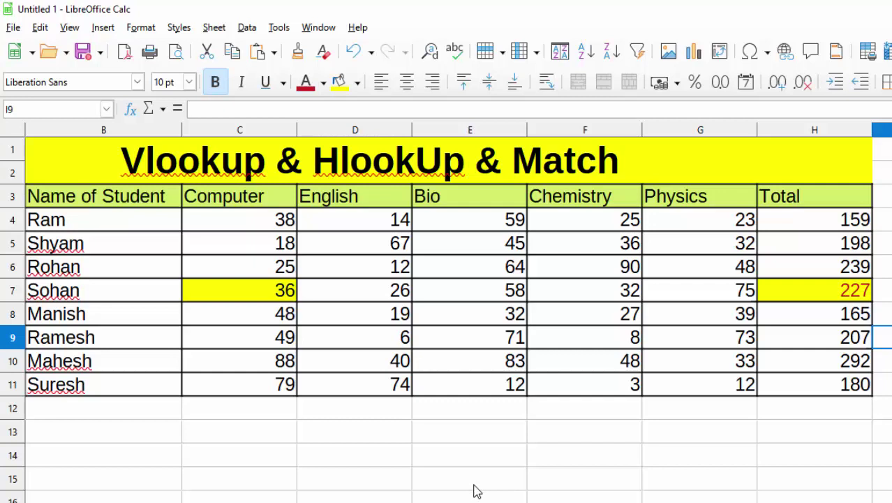
{"action": "left_click", "coordinate": [372, 435]}
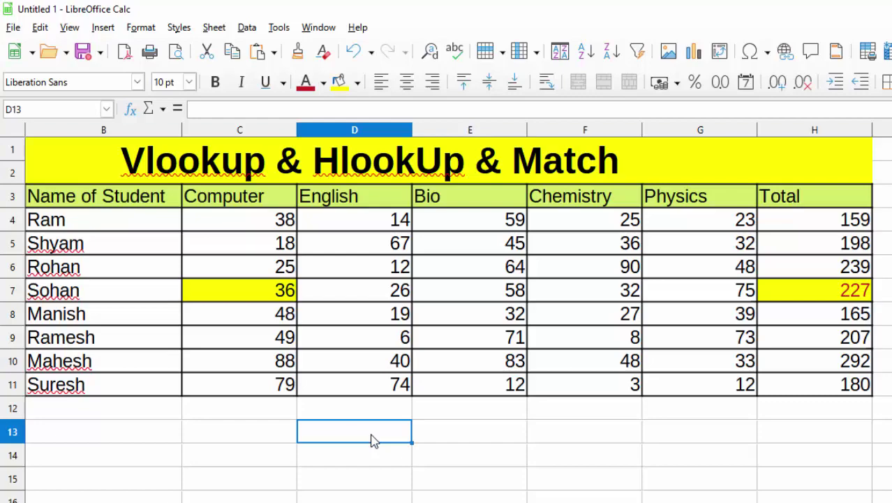
- Enter =hlookup(C3,B3:H11, in D13, using the Computer header as the search value
{"action": "type", "text": "="}
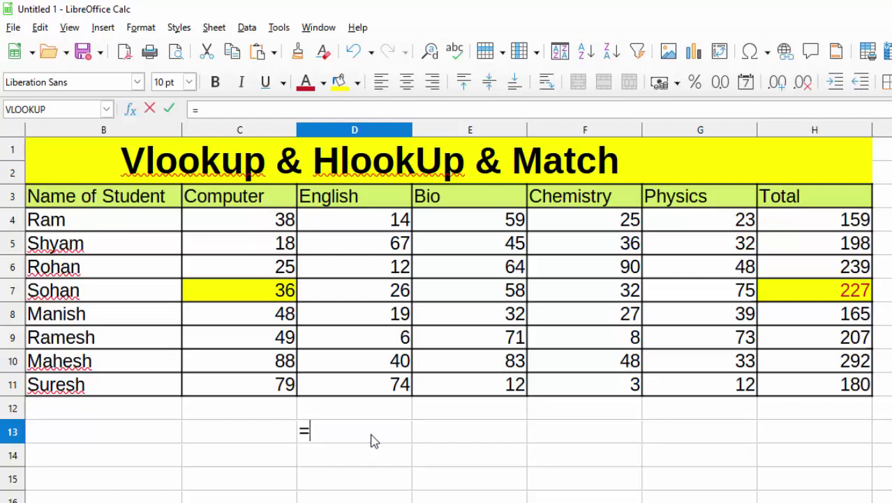
{"action": "type", "text": "h"}
{"action": "type", "text": "loo"}
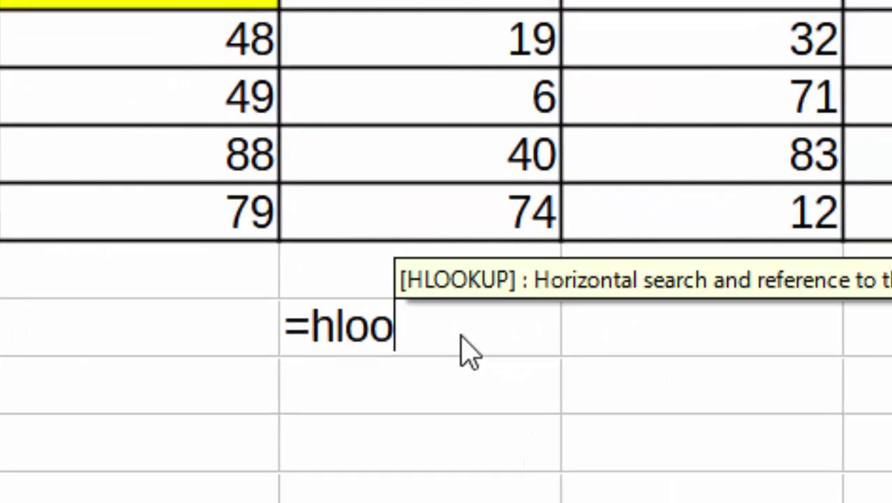
{"action": "type", "text": "ku"}
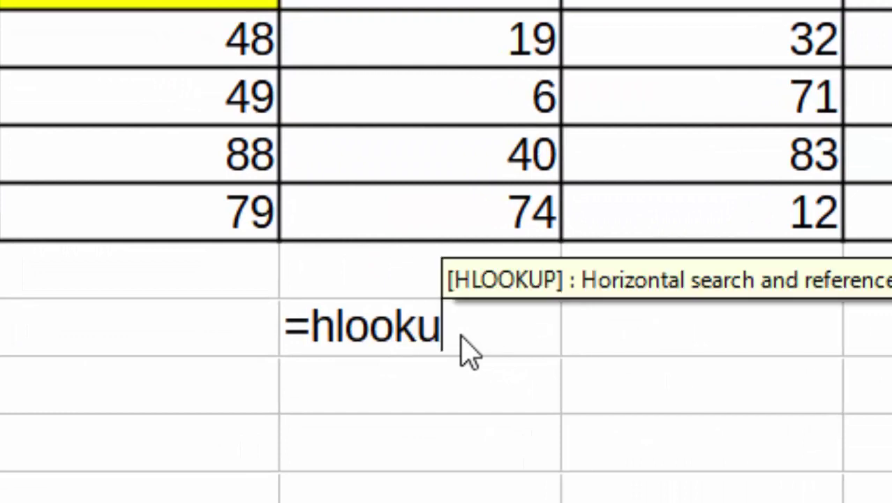
{"action": "type", "text": "p("}
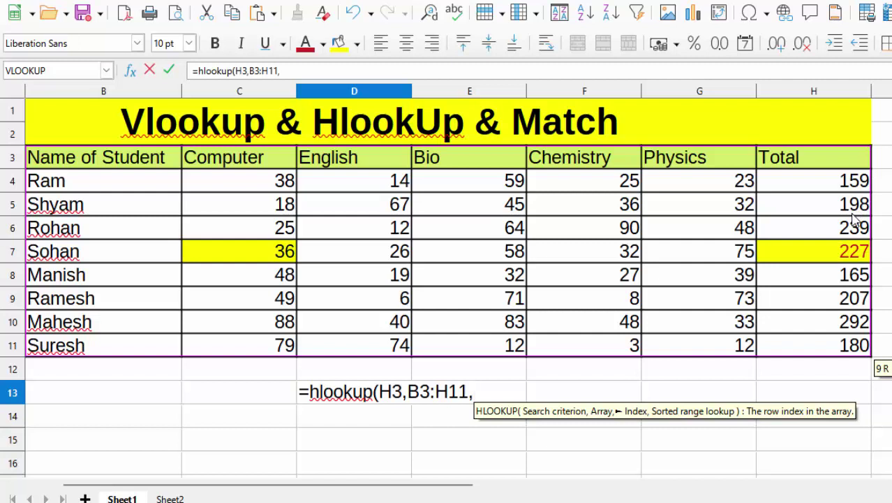
{"action": "key", "text": "BackSpace"}
{"action": "key", "text": "BackSpace"}
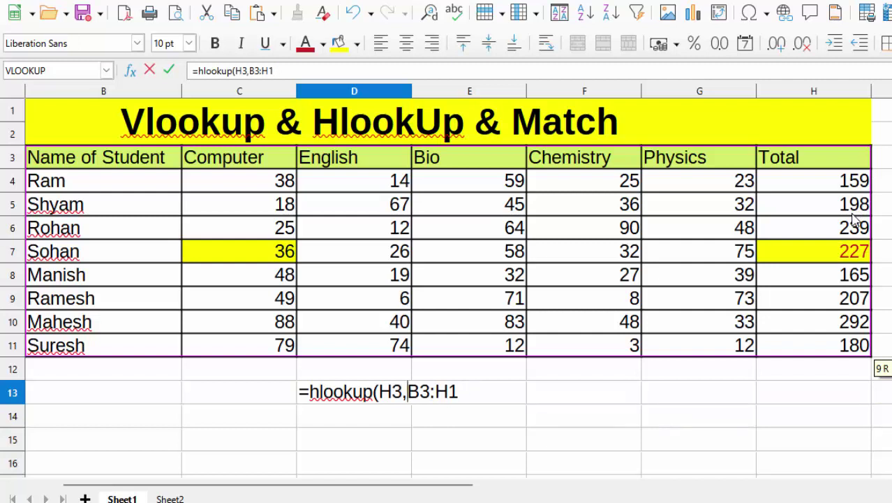
{"action": "key", "text": "BackSpace"}
{"action": "key", "text": "BackSpace"}
{"action": "key", "text": "BackSpace"}
{"action": "type", "text": "="}
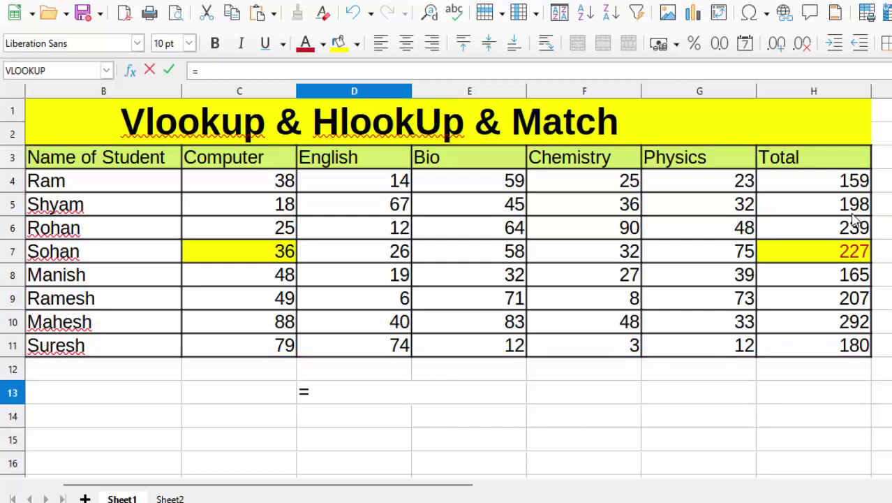
{"action": "type", "text": "hlook"}
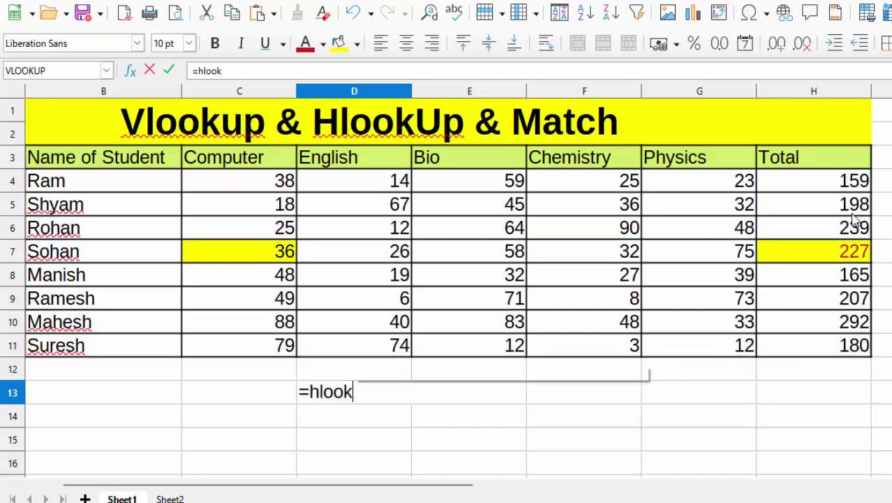
{"action": "type", "text": "up("}
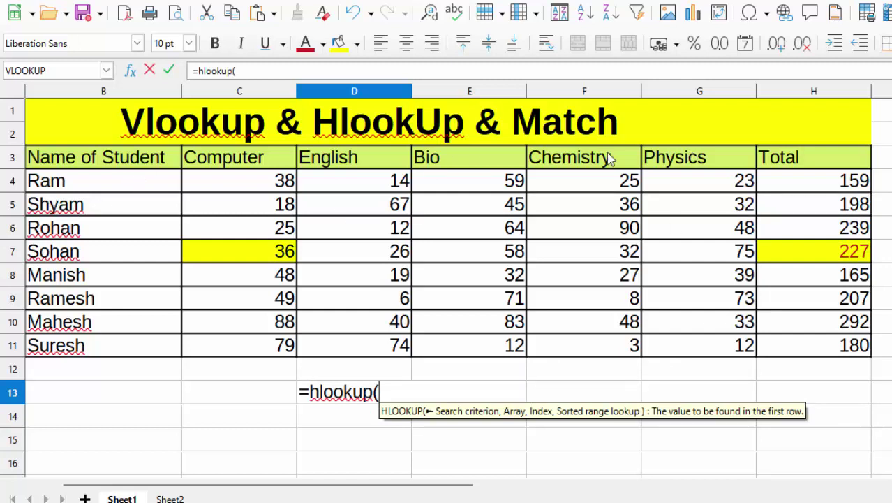
{"action": "left_click", "coordinate": [219, 162]}
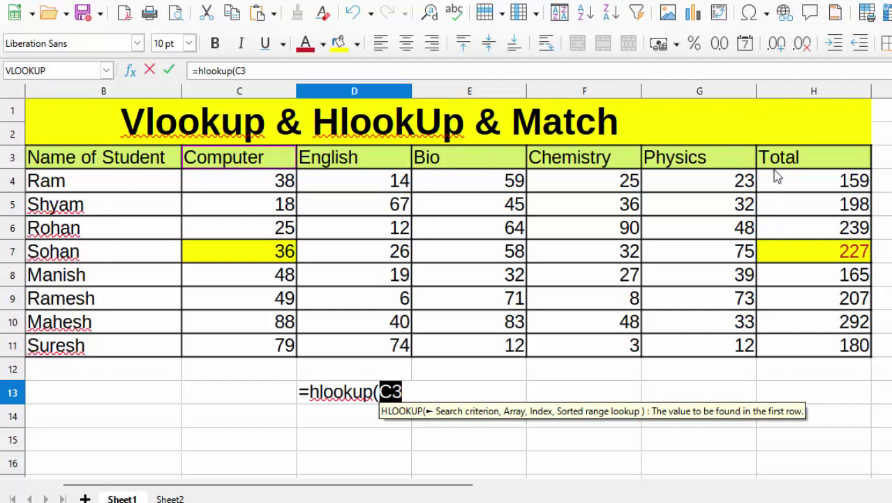
{"action": "type", "text": ","}
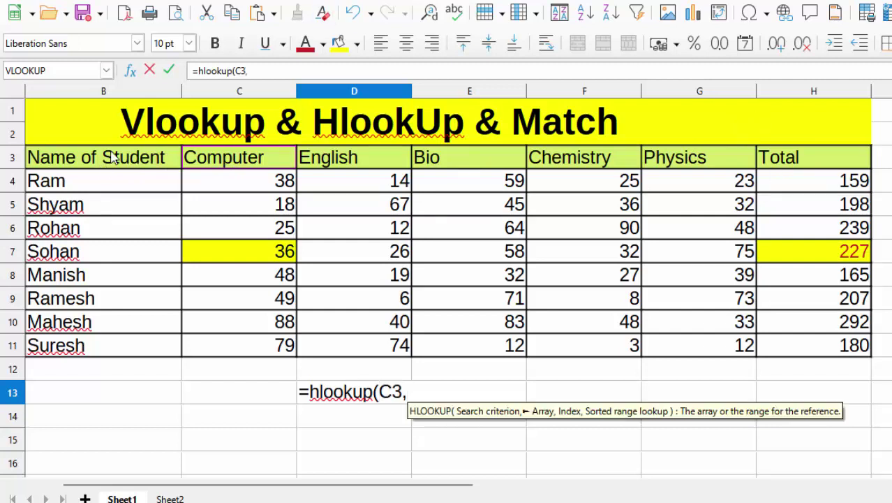
{"action": "left_click_drag", "start_coordinate": [112, 157], "coordinate": [824, 344]}
{"action": "type", "text": ",2,0"}
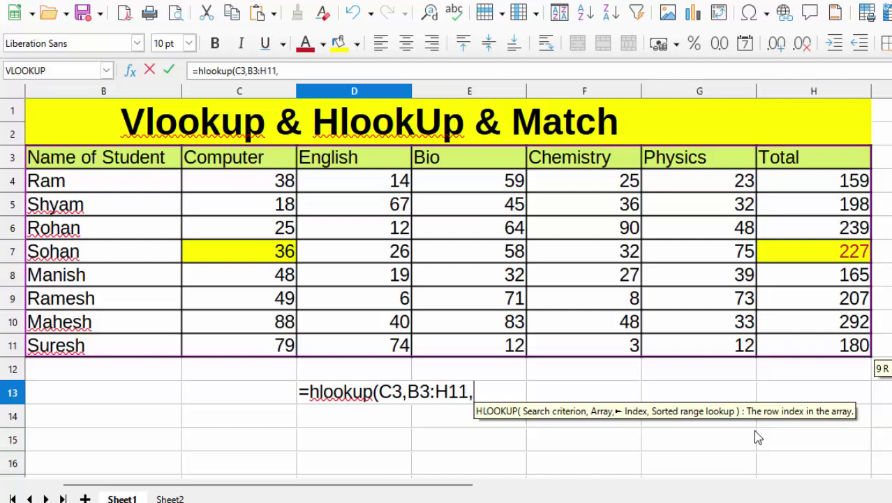
- Complete D13's formula as =hlookup(C3,B3:H11,2,0), returning Ram's Computer mark 38
{"action": "type", "text": "2"}
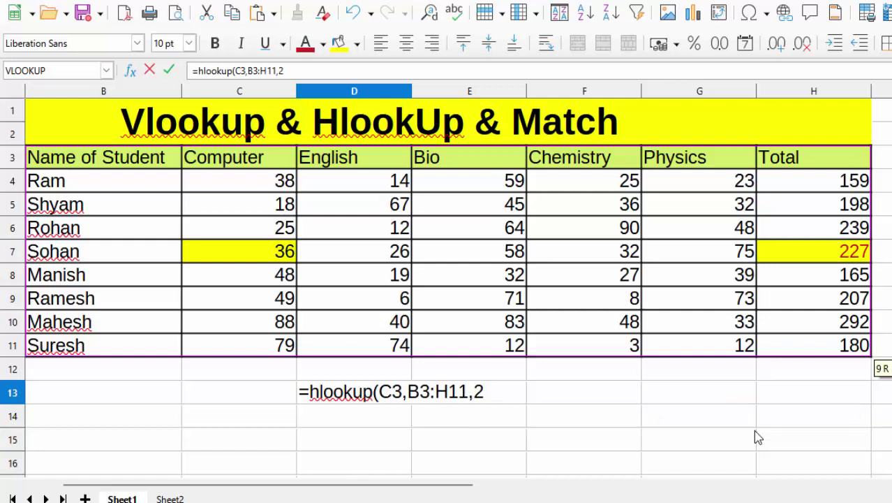
{"action": "type", "text": ",0"}
{"action": "type", "text": ")"}
{"action": "key", "text": "Return"}
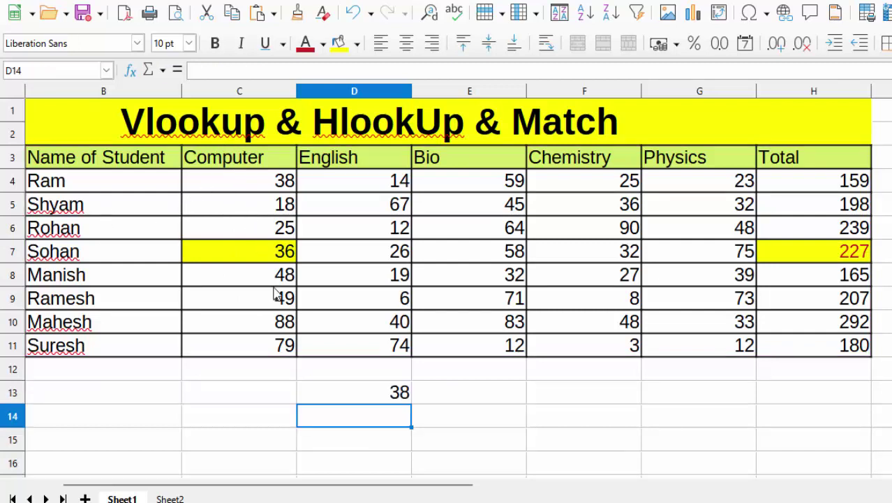
- Clear D13 and start a new HLOOKUP using H3 as search value over B3:H11
{"action": "left_click", "coordinate": [382, 398]}
{"action": "key", "text": "Delete"}
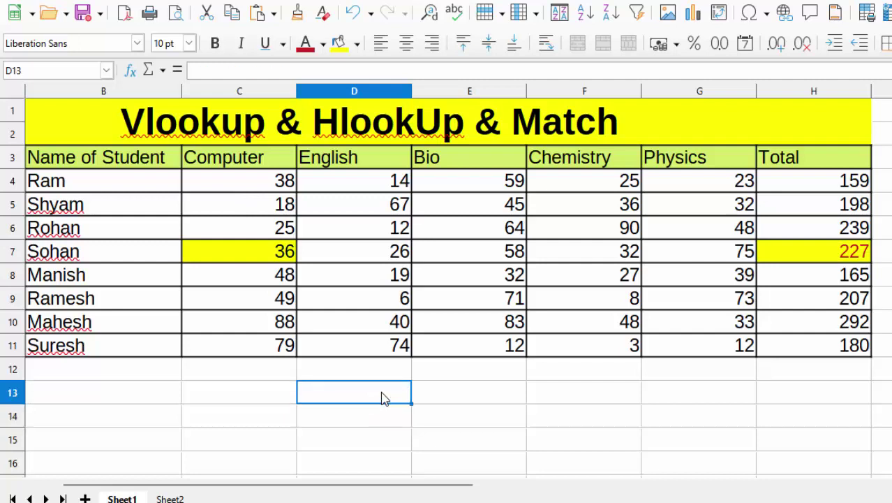
{"action": "type", "text": "=hloo"}
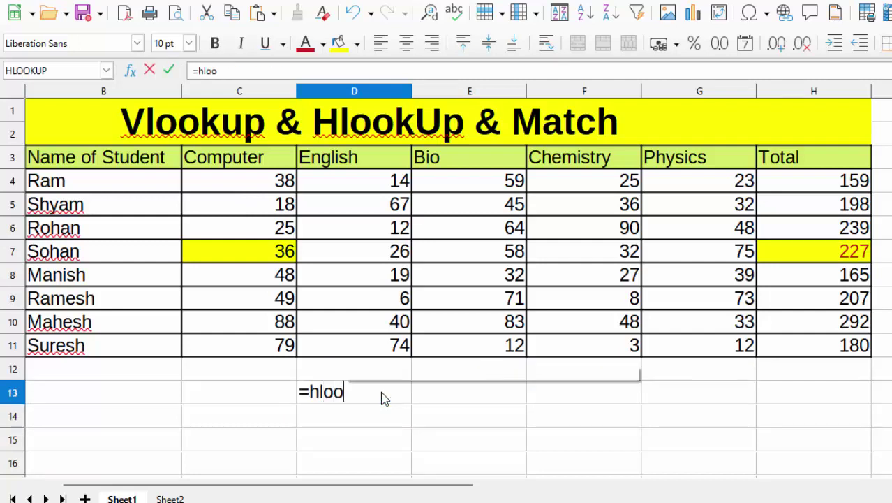
{"action": "type", "text": "kup("}
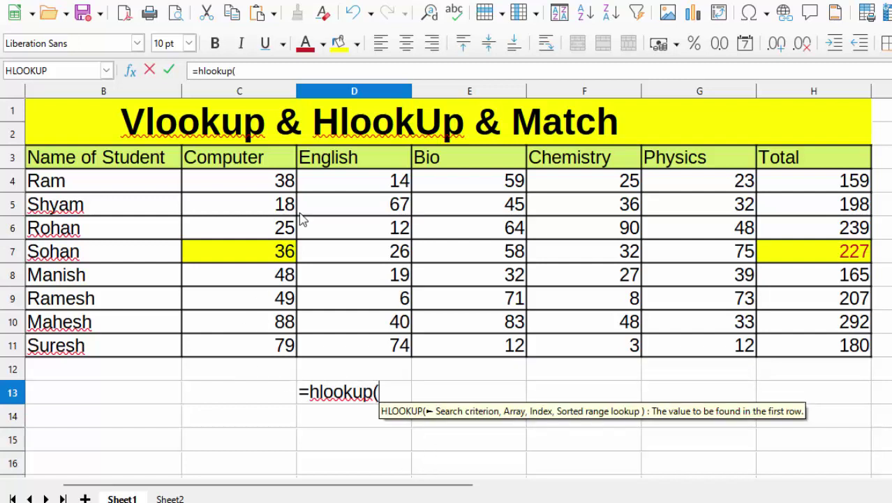
{"action": "left_click", "coordinate": [830, 166]}
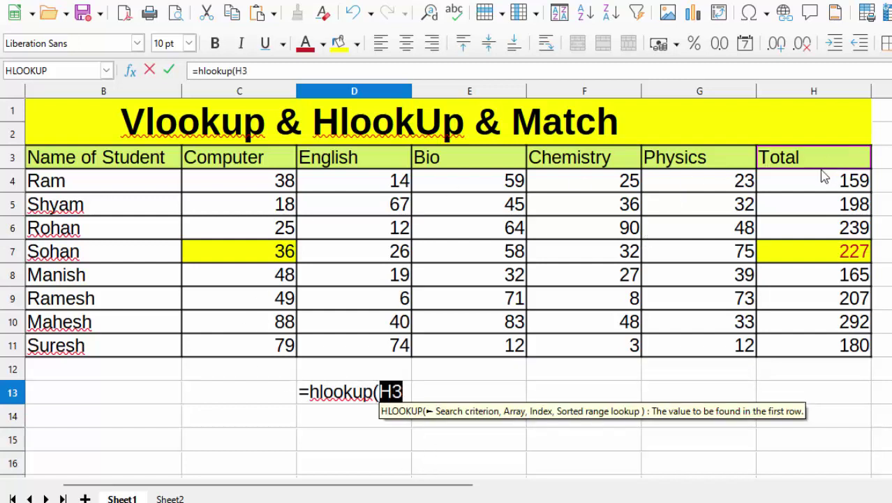
{"action": "type", "text": ","}
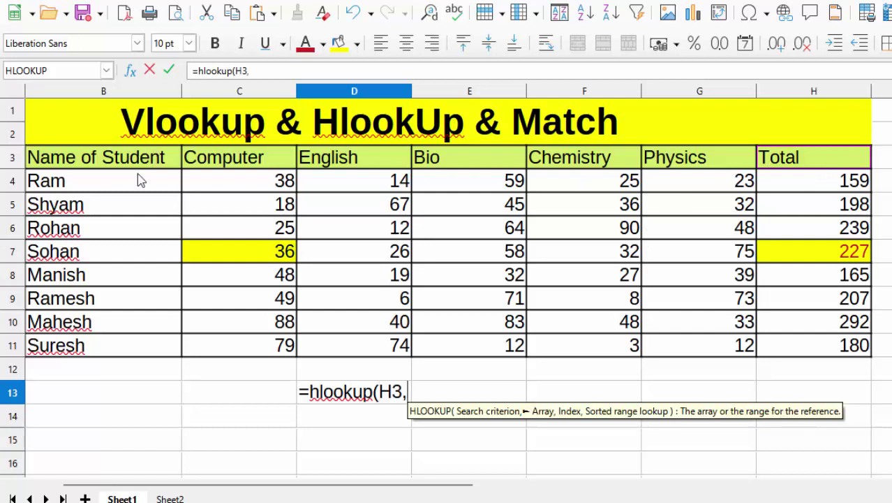
{"action": "left_click_drag", "start_coordinate": [145, 159], "coordinate": [794, 349]}
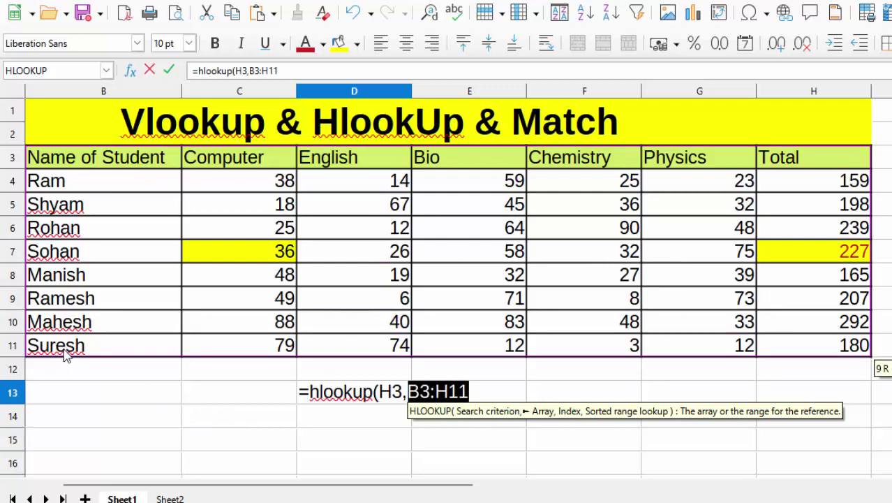
- Finish the formula with row index 9 and exact match 0 so D13 returns 180
{"action": "left_click", "coordinate": [509, 392]}
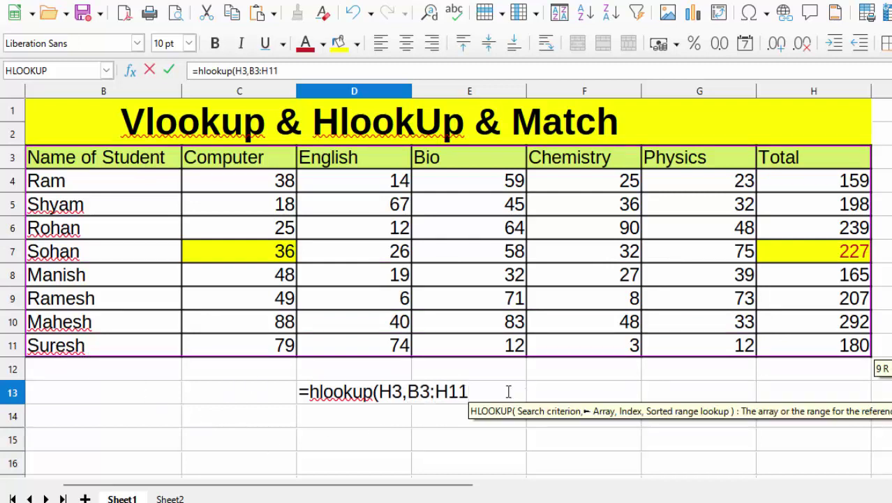
{"action": "type", "text": "."}
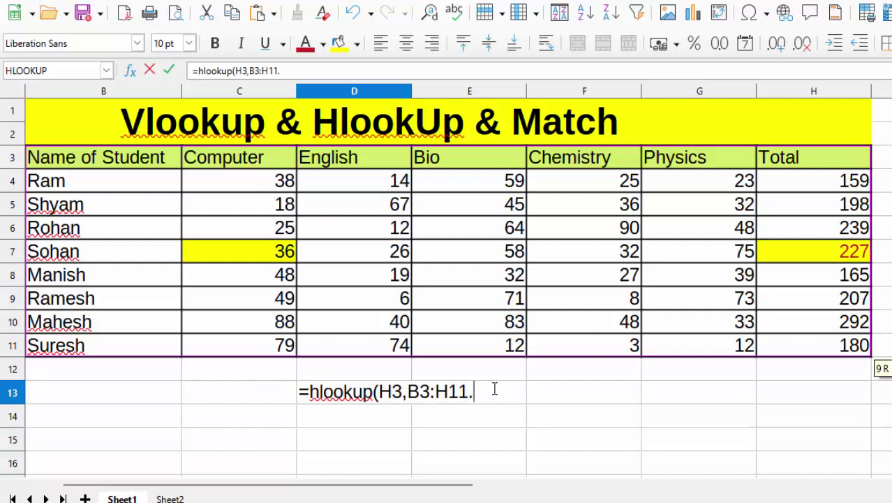
{"action": "key", "text": "BackSpace"}
{"action": "type", "text": ","}
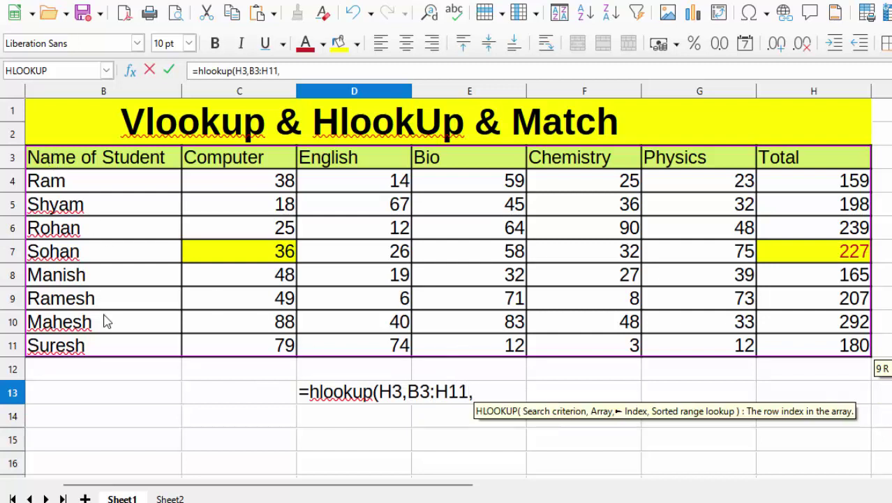
{"action": "type", "text": "11"}
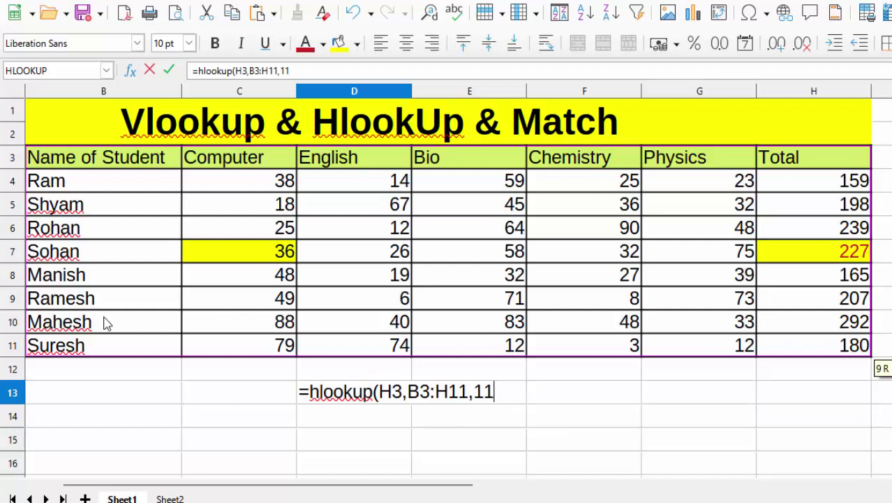
{"action": "type", "text": ",0"}
{"action": "key", "text": "BackSpace"}
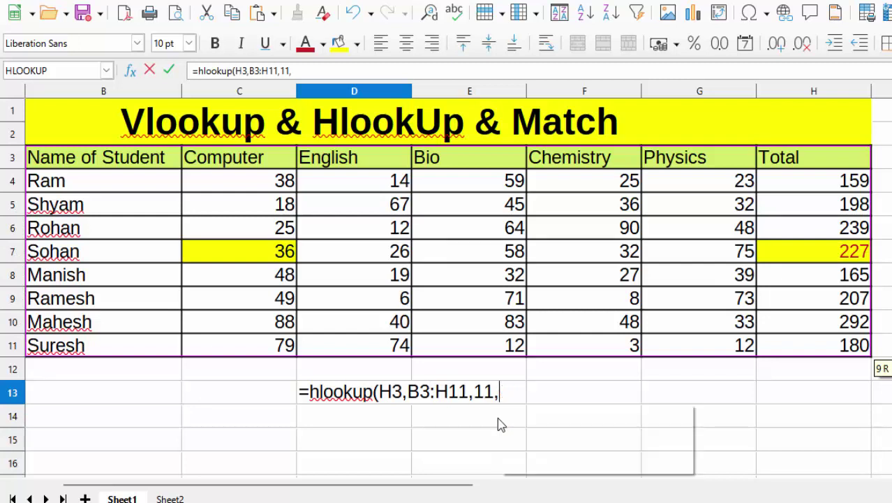
{"action": "key", "text": "BackSpace"}
{"action": "key", "text": "BackSpace"}
{"action": "key", "text": "BackSpace"}
{"action": "type", "text": "9"}
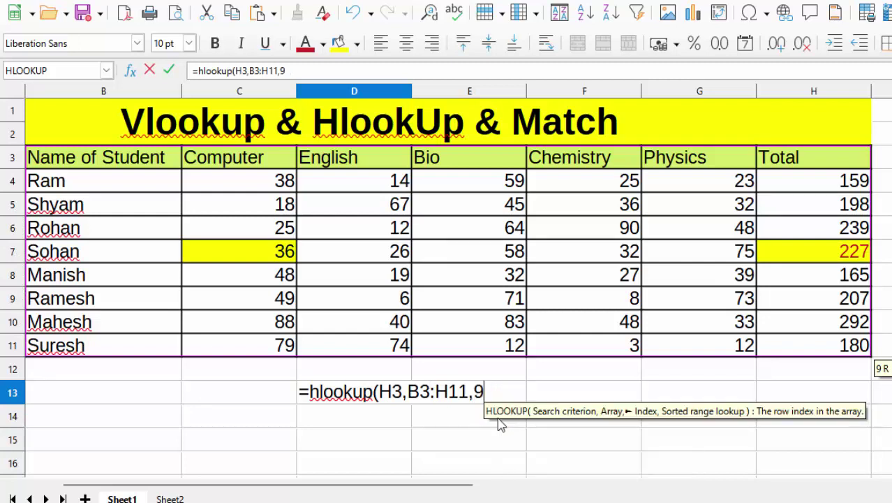
{"action": "type", "text": ",0)"}
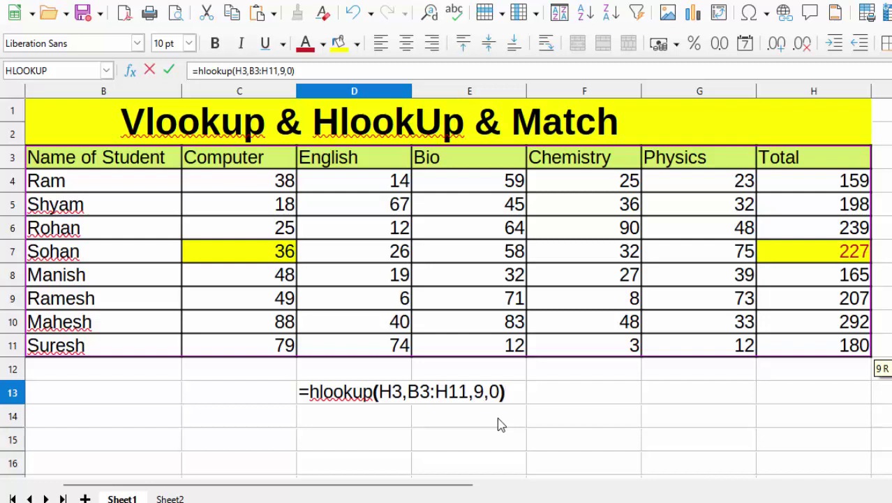
{"action": "key", "text": "Return"}
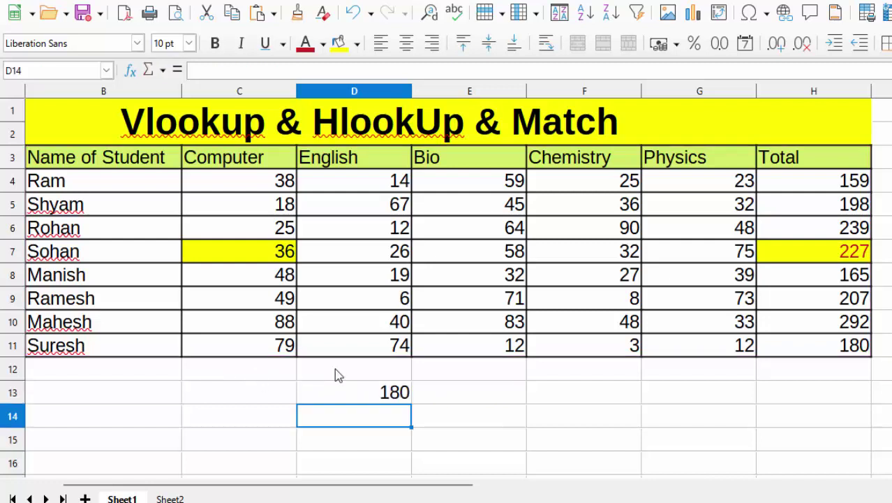
- Give the 180 total in H11 a light green background and clear D13's lookup result
{"action": "left_click", "coordinate": [391, 393]}
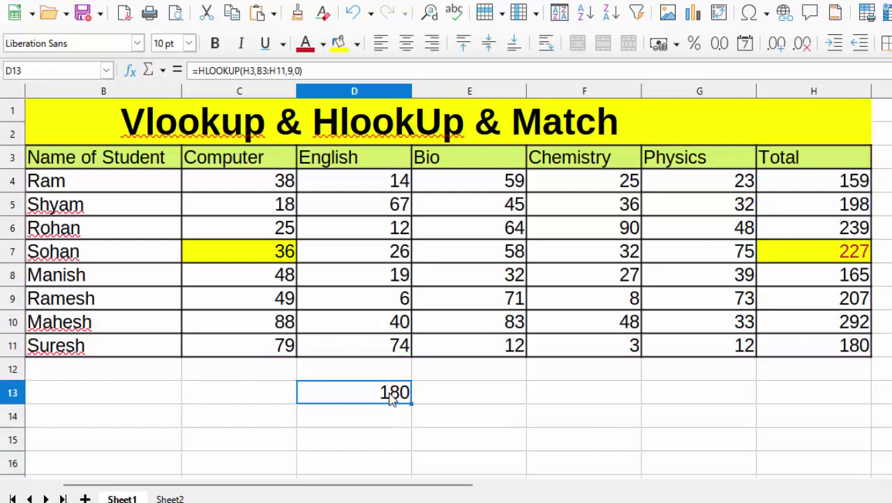
{"action": "left_click", "coordinate": [793, 349]}
{"action": "left_click", "coordinate": [356, 43]}
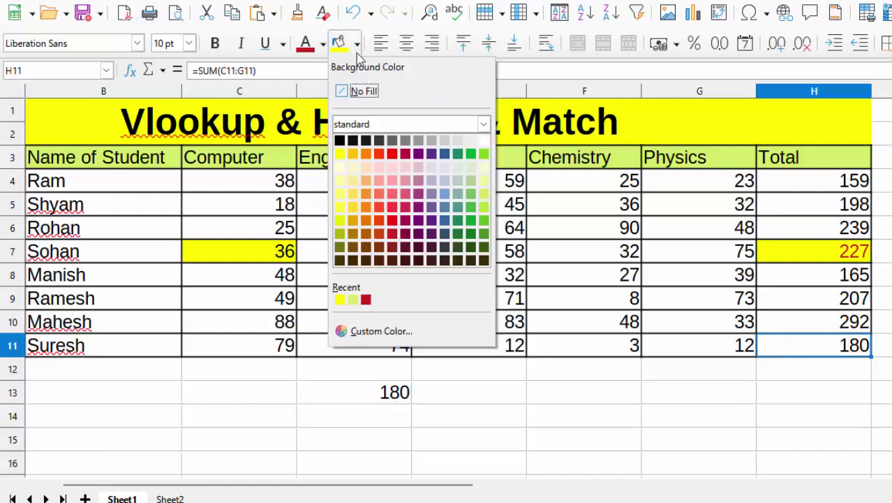
{"action": "left_click", "coordinate": [483, 193]}
{"action": "left_click", "coordinate": [652, 433]}
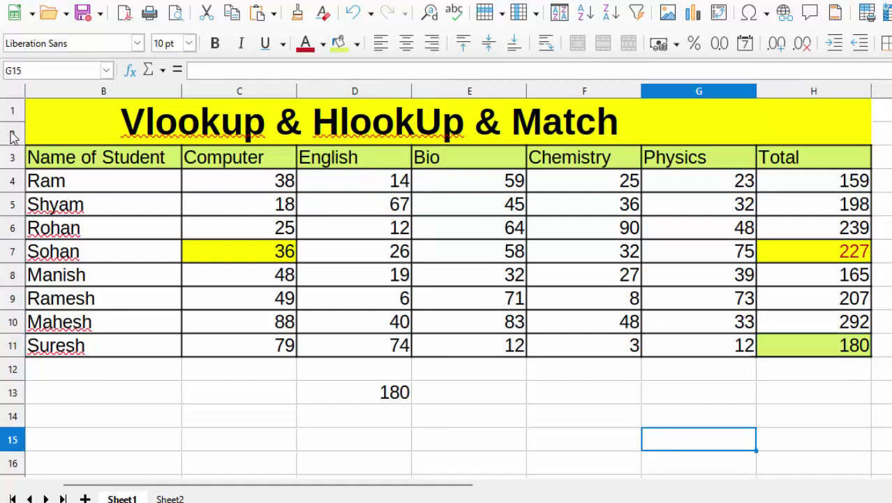
{"action": "left_click", "coordinate": [377, 396]}
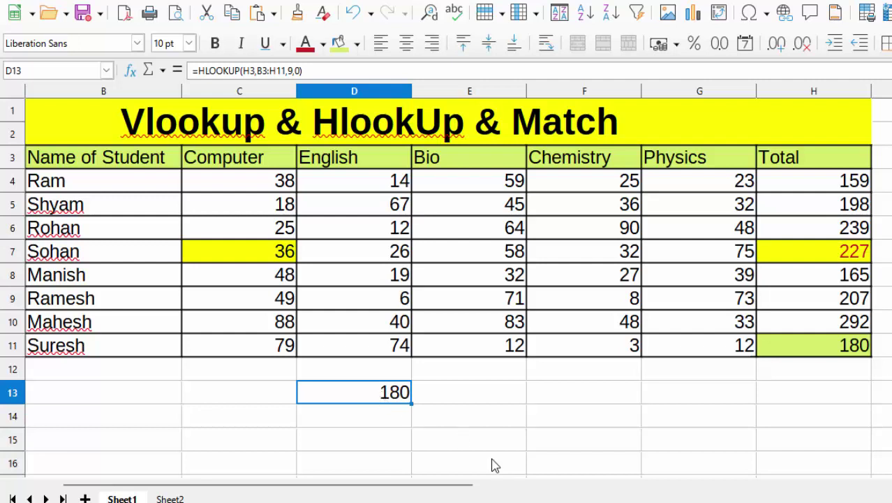
{"action": "key", "text": "Delete"}
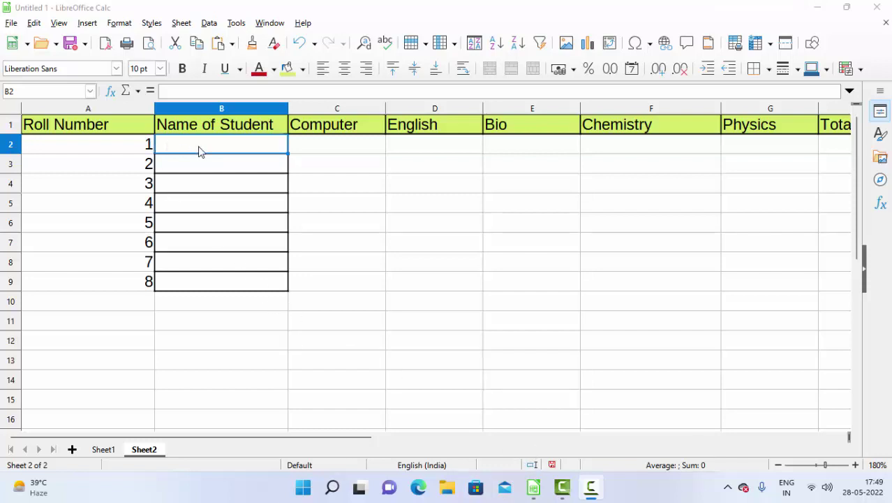
- Start =vlookup( in Sheet2's B2 with Sheet1's roll number cell A4 as the criterion
{"action": "left_click", "coordinate": [224, 202]}
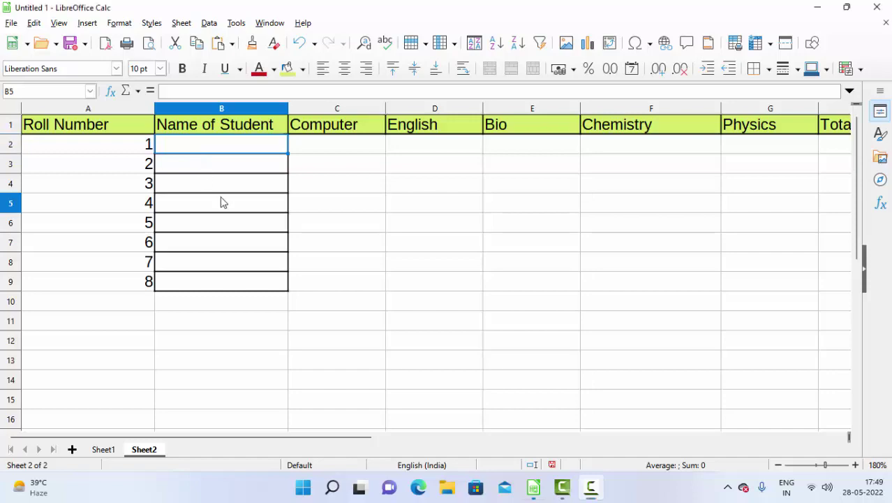
{"action": "left_click", "coordinate": [201, 154]}
{"action": "type", "text": "="}
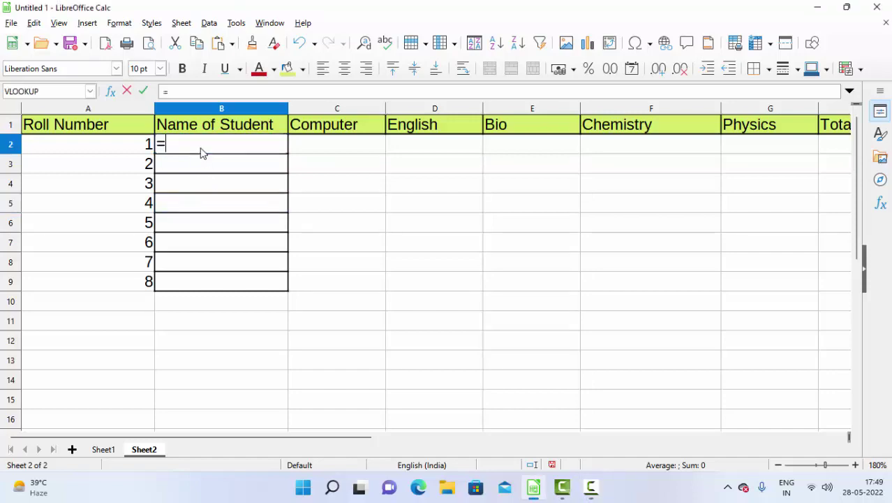
{"action": "type", "text": "vl"}
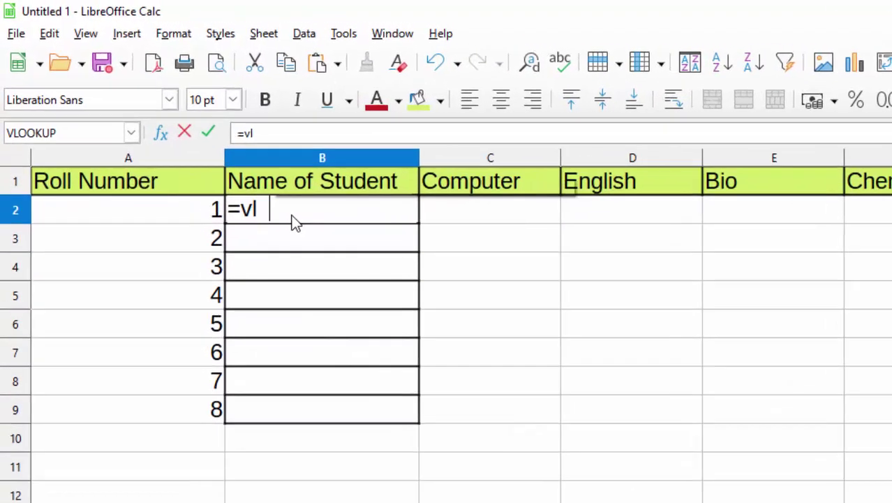
{"action": "type", "text": "ookup"}
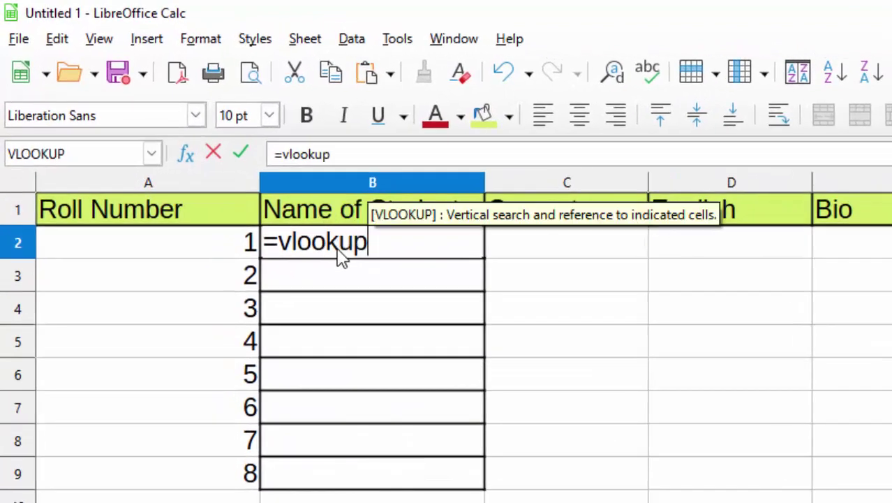
{"action": "type", "text": "("}
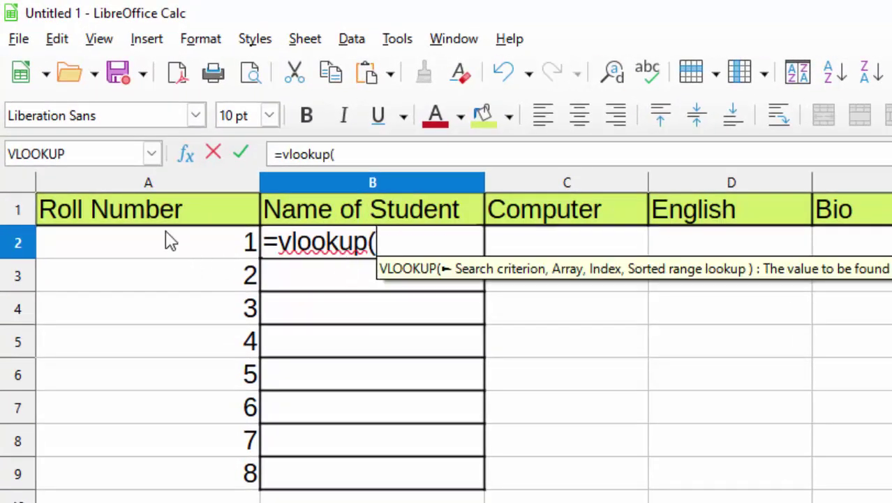
{"action": "left_click", "coordinate": [171, 241]}
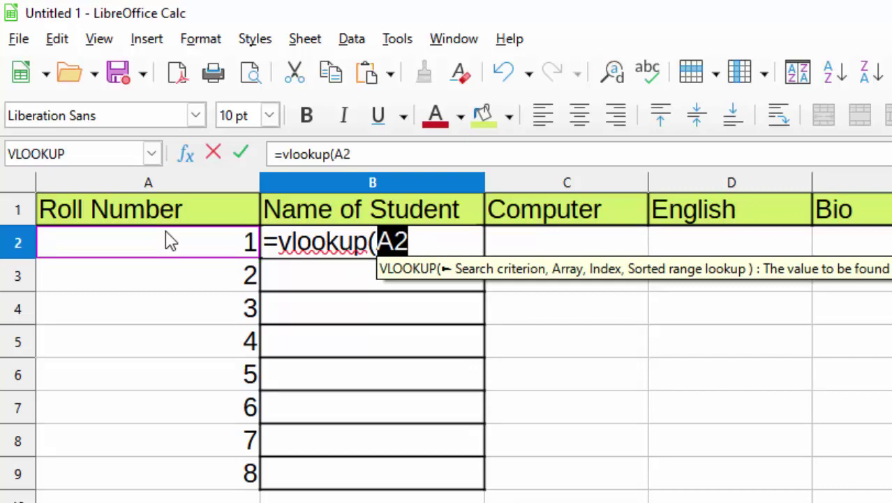
{"action": "key", "text": "BackSpace"}
{"action": "key", "text": "BackSpace"}
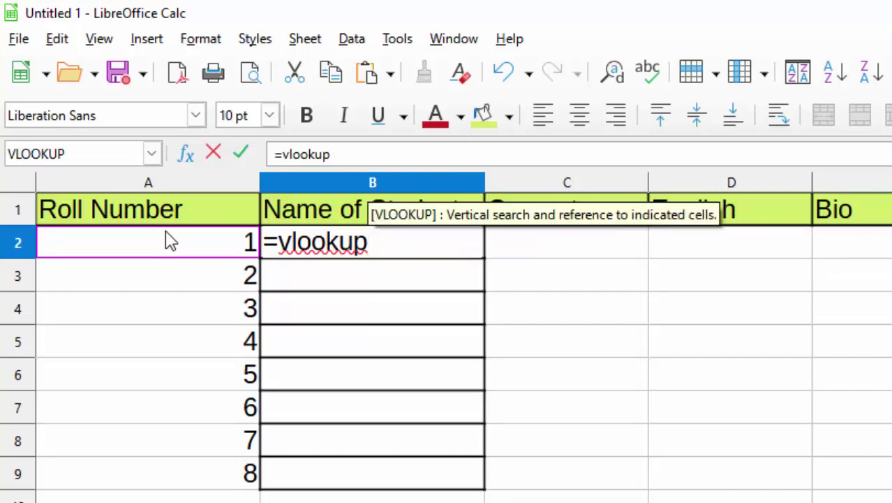
{"action": "type", "text": "("}
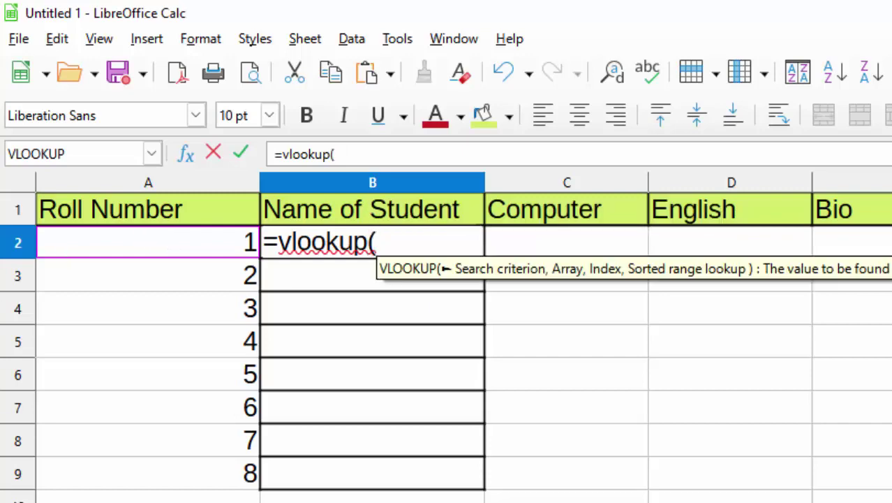
{"action": "key", "text": "ctrl+Page_Down"}
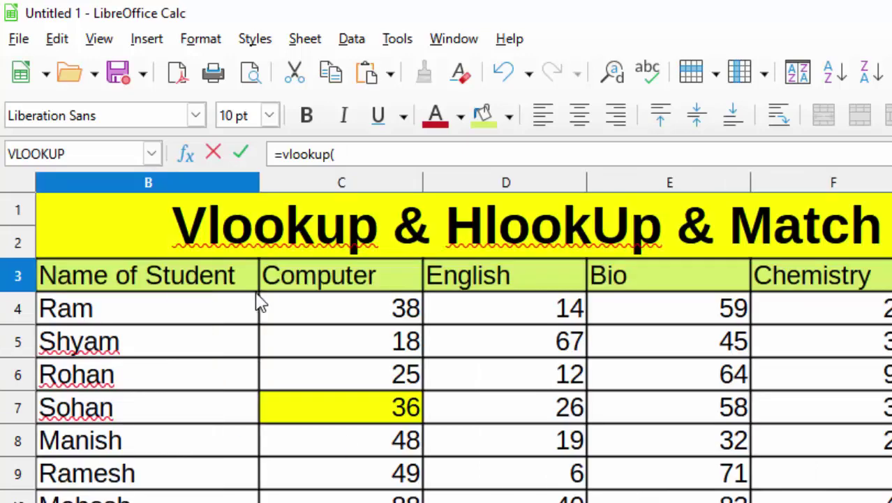
{"action": "scroll", "coordinate": [446, 335], "scroll_direction": "left", "scroll_amount": 1}
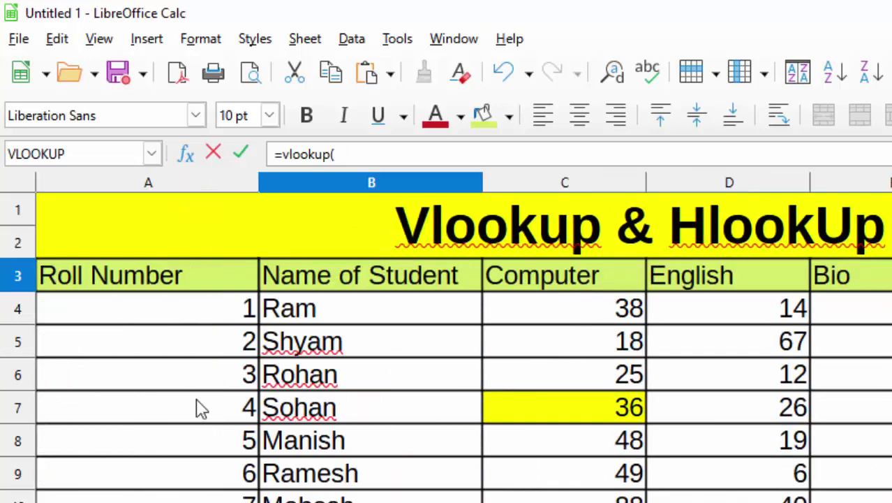
{"action": "left_click", "coordinate": [175, 326]}
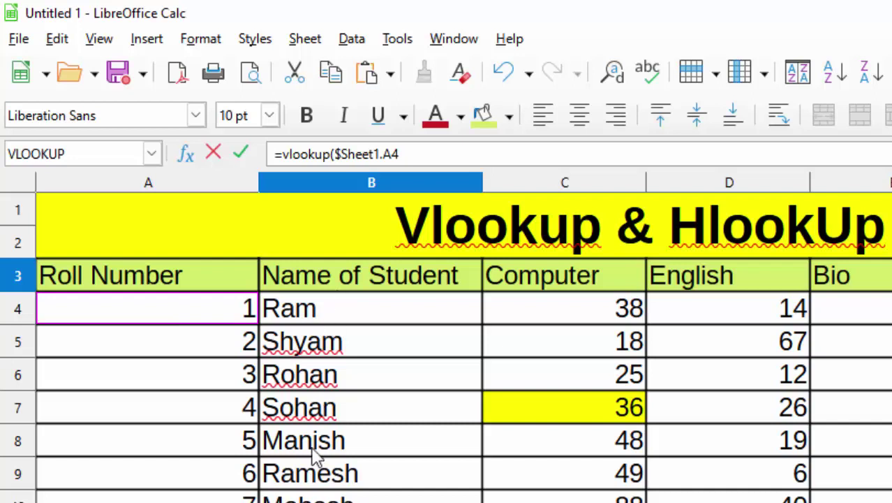
{"action": "key", "text": "ctrl+Page_Down"}
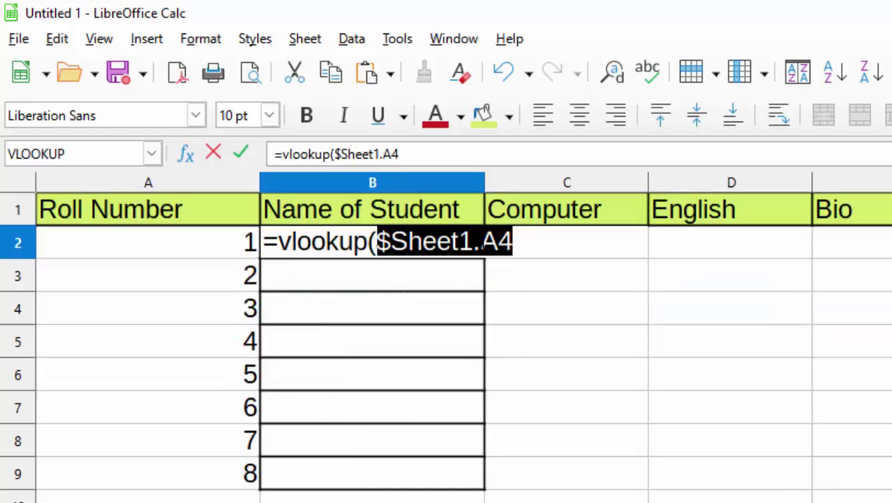
- Make the criterion fully absolute as $Sheet1.$A$4 and add the separating comma
{"action": "left_click_drag", "start_coordinate": [482, 241], "coordinate": [515, 245]}
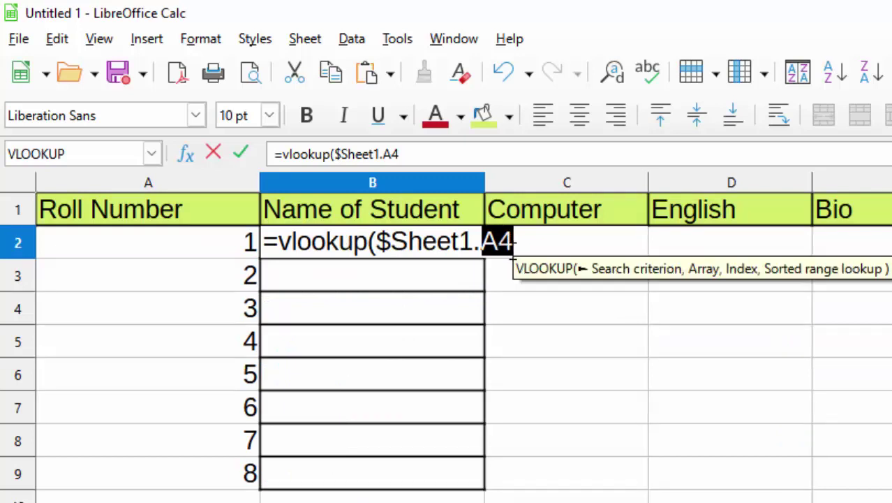
{"action": "key", "text": "Left"}
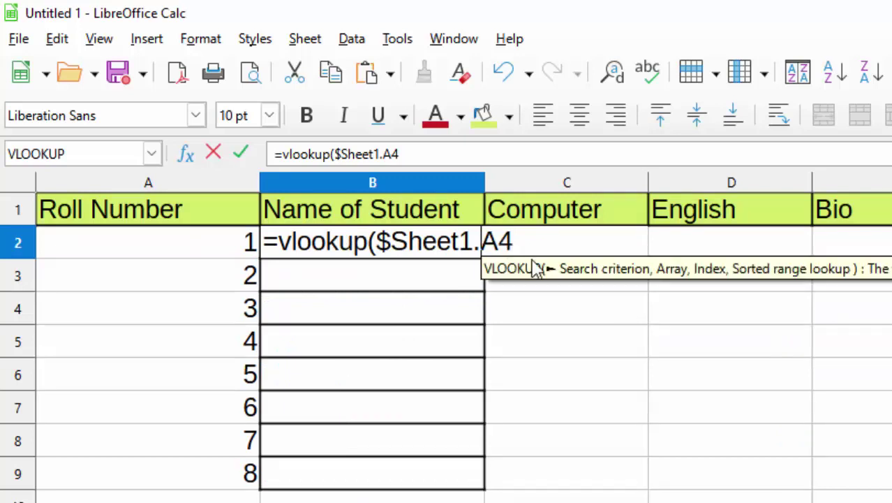
{"action": "type", "text": "$"}
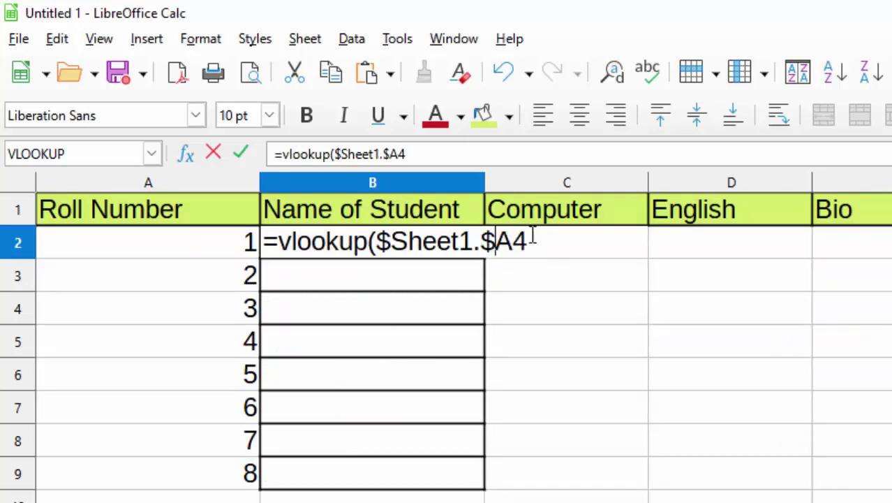
{"action": "left_click", "coordinate": [515, 246]}
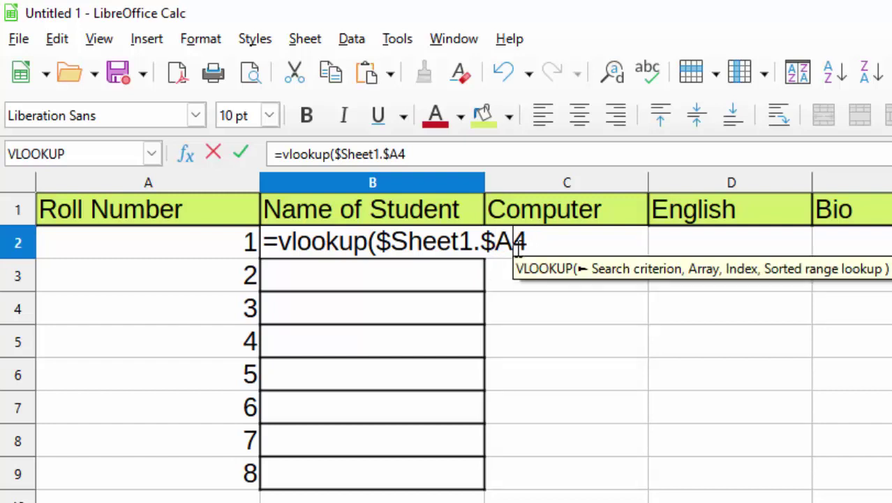
{"action": "type", "text": "$"}
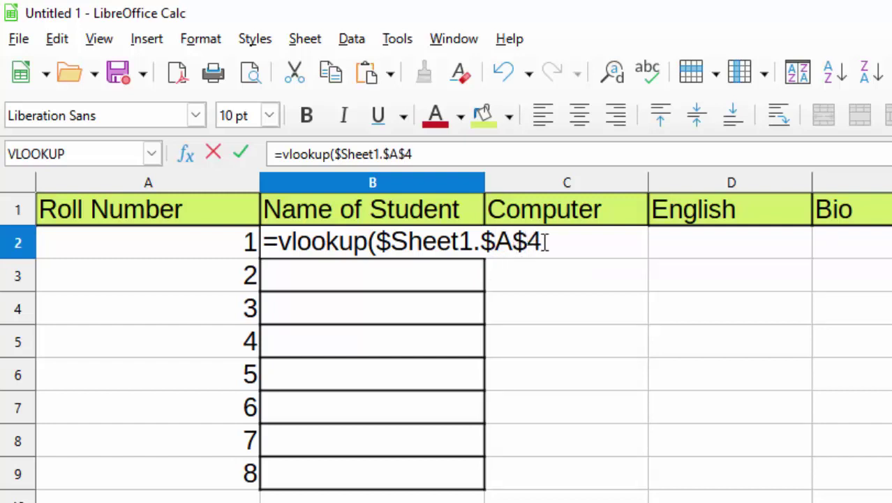
{"action": "left_click", "coordinate": [543, 242]}
{"action": "type", "text": ","}
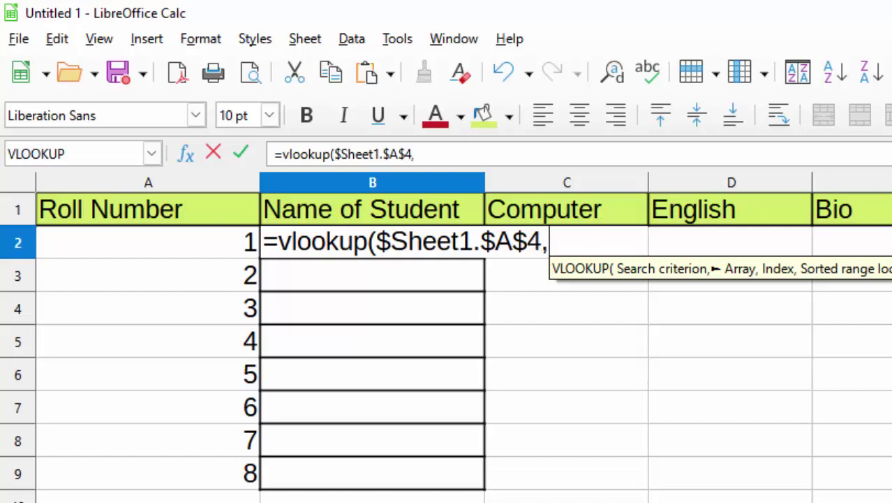
{"action": "key", "text": "ctrl+Page_Up"}
- Add the absolute range $Sheet1.$A$3:$H$11 to the B2 VLOOKUP and begin a COLUMNS( argument
{"action": "left_click_drag", "start_coordinate": [183, 262], "coordinate": [416, 317]}
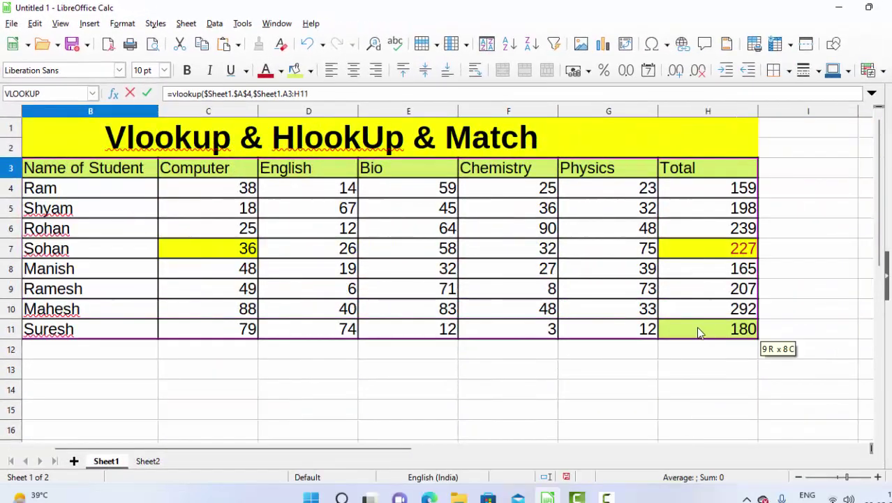
{"action": "left_click_drag", "start_coordinate": [340, 269], "coordinate": [707, 335]}
{"action": "left_click", "coordinate": [283, 94]}
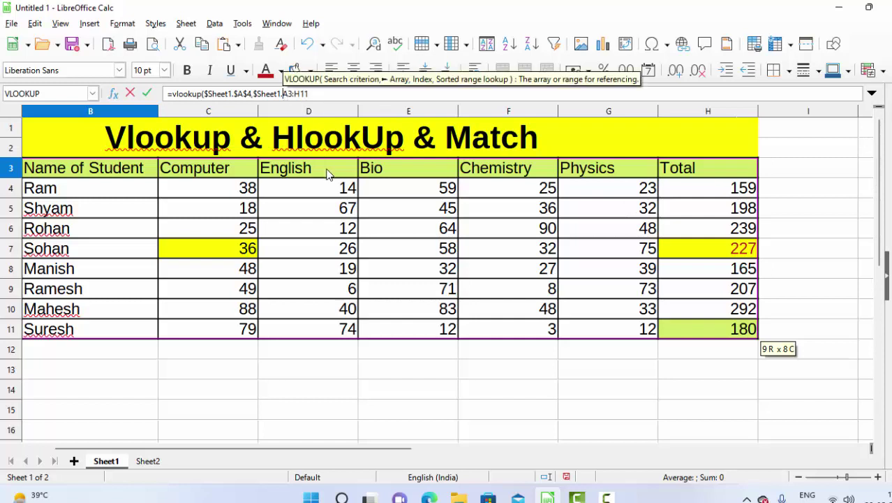
{"action": "type", "text": "$"}
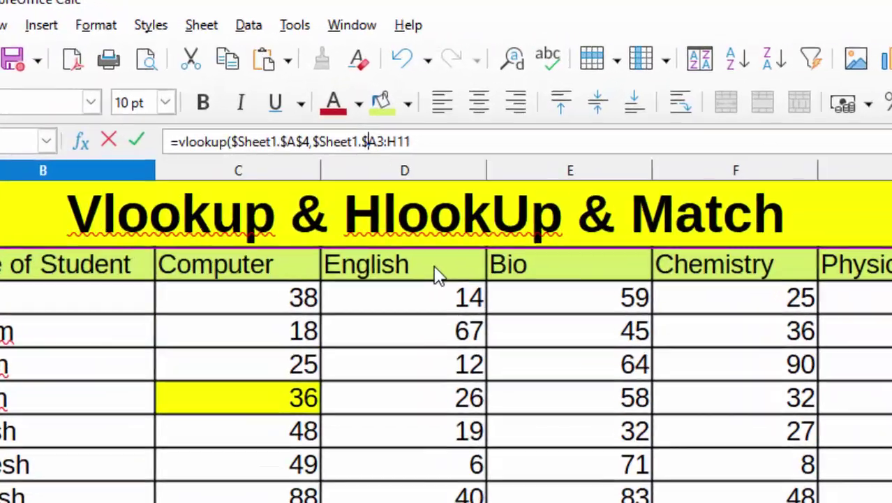
{"action": "key", "text": "Right"}
{"action": "type", "text": "$"}
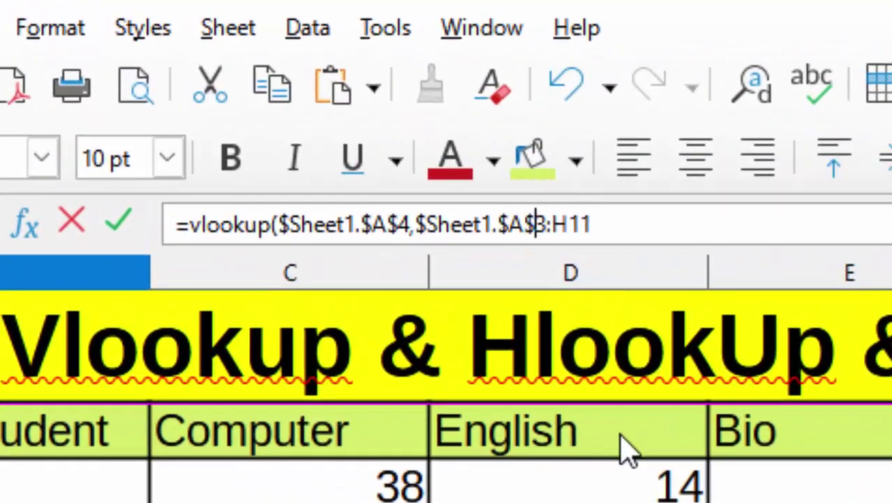
{"action": "key", "text": "Right"}
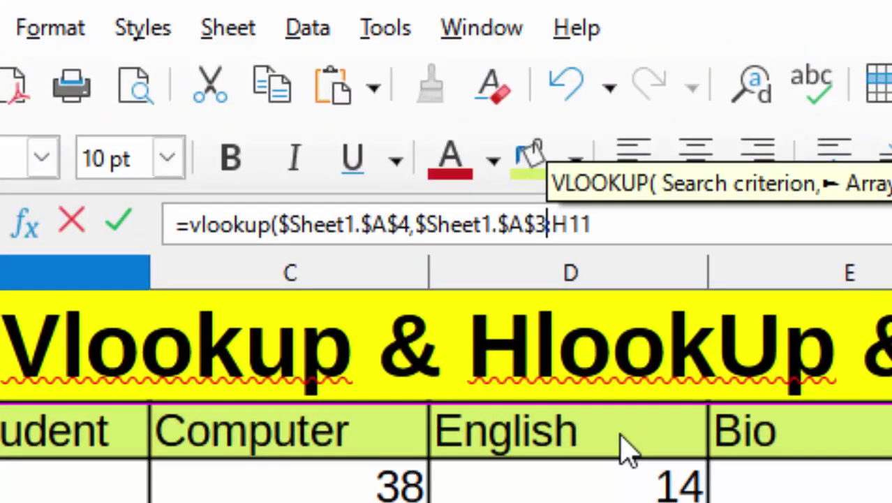
{"action": "key", "text": "Right"}
{"action": "type", "text": "$"}
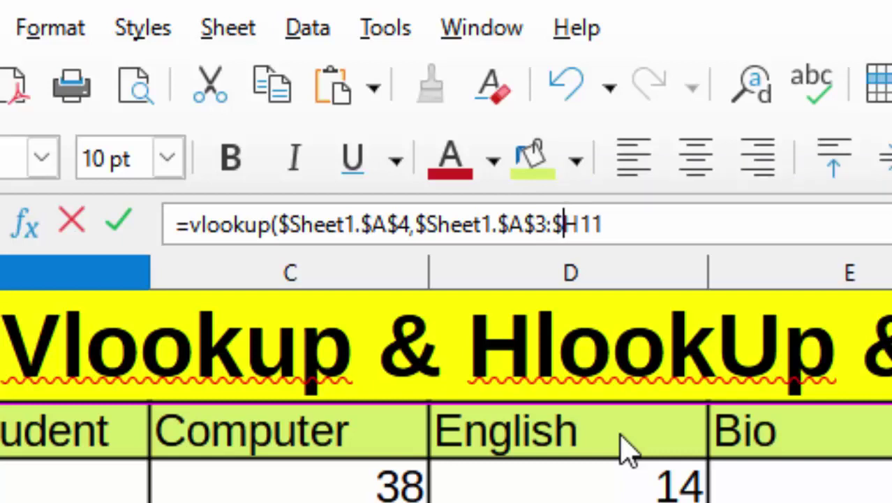
{"action": "key", "text": "Right"}
{"action": "type", "text": "$"}
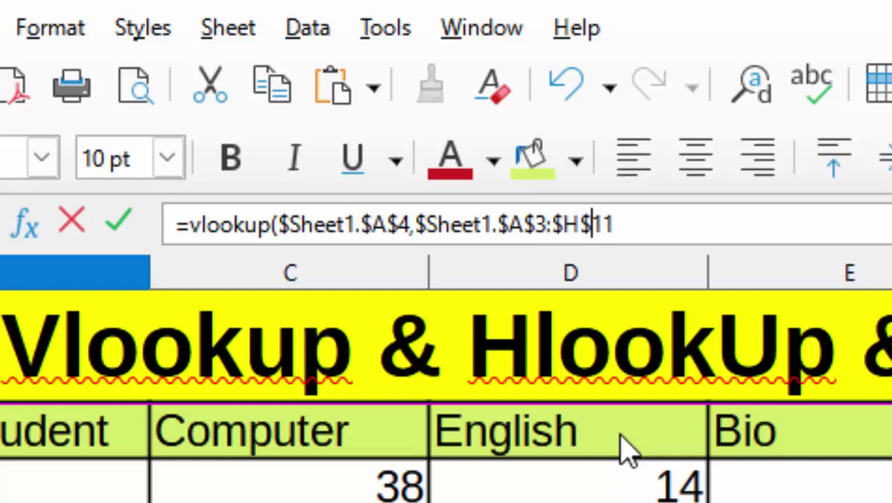
{"action": "key", "text": "Right"}
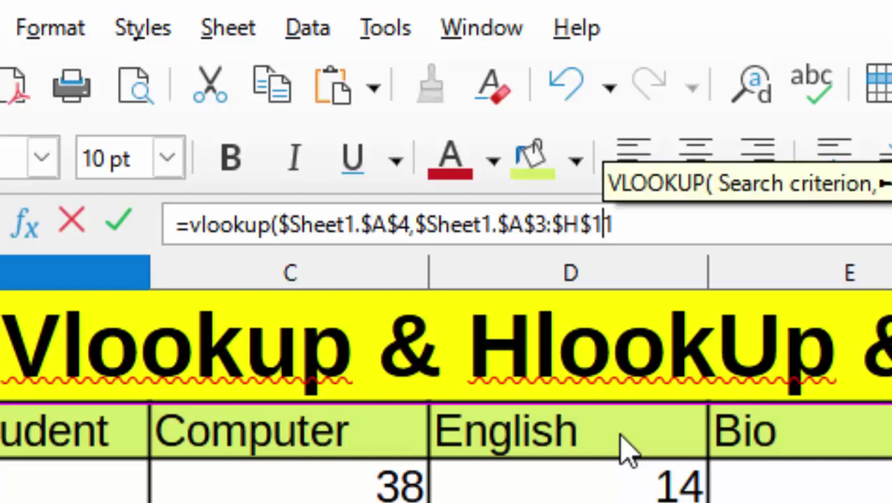
{"action": "key", "text": "Right"}
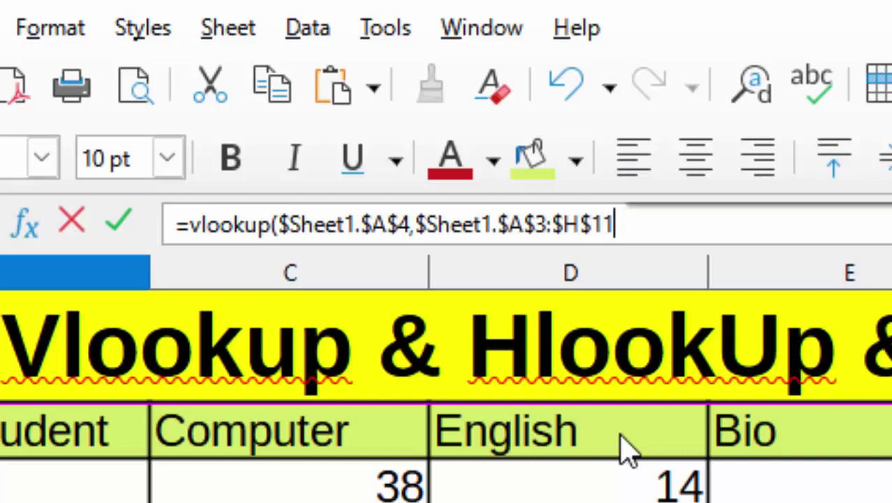
{"action": "type", "text": ",co"}
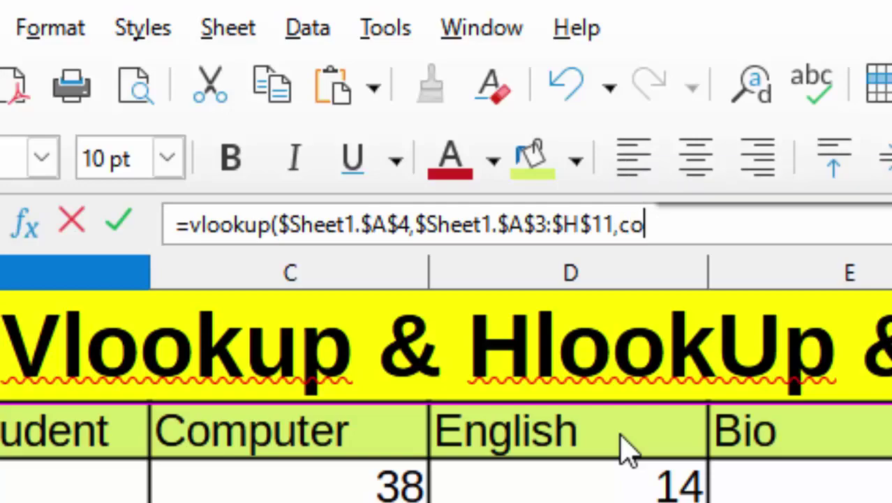
{"action": "type", "text": "lumn"}
{"action": "type", "text": "s"}
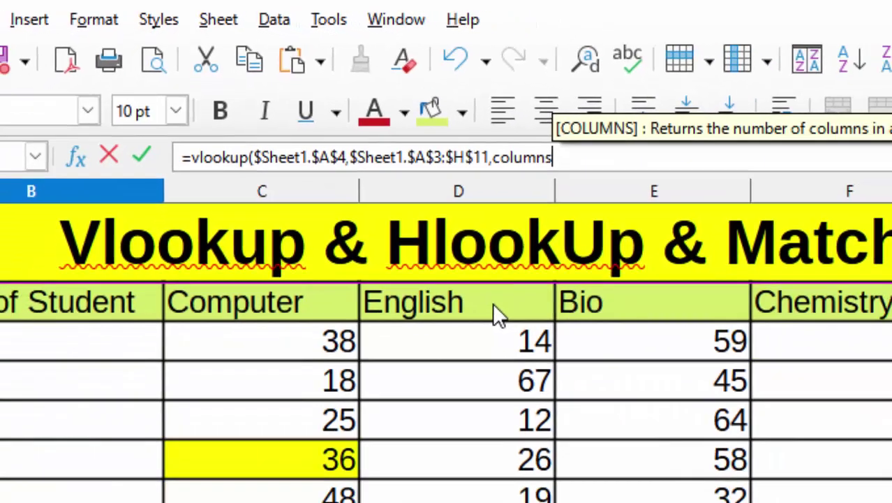
{"action": "type", "text": "("}
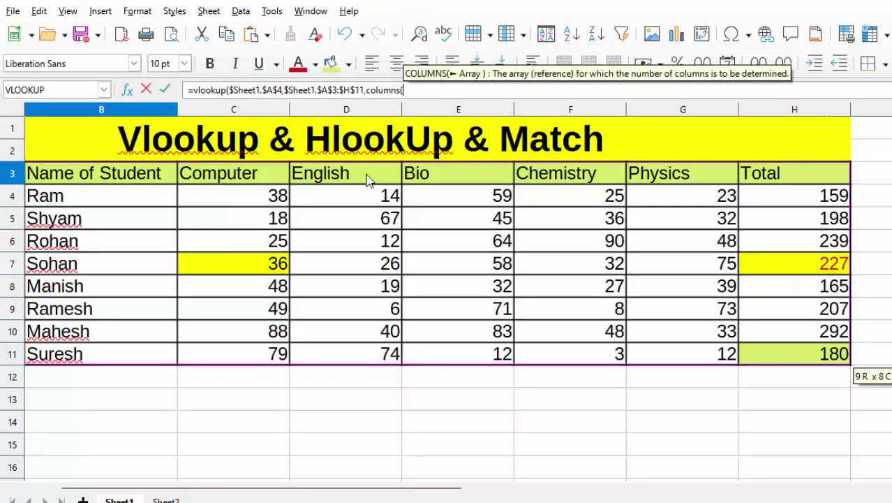
- Set the column index to COLUMNS($Sheet1.$B$3:C3) and close with exact match 0
{"action": "left_click", "coordinate": [102, 178]}
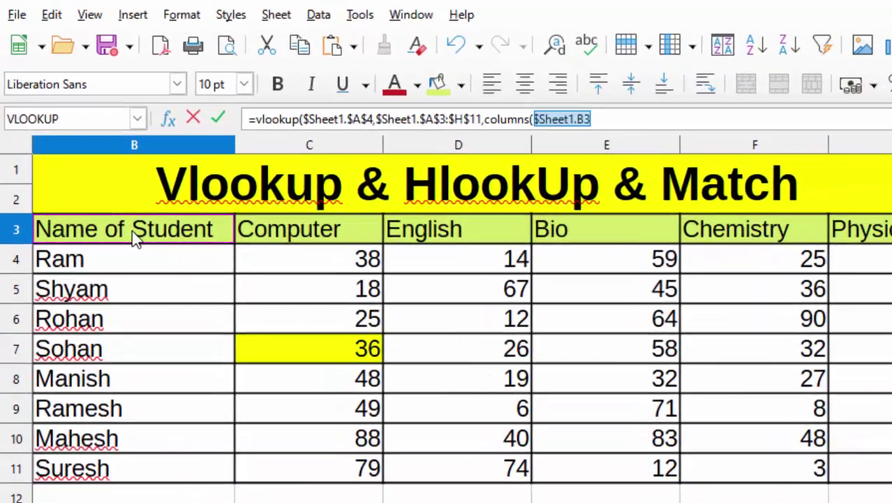
{"action": "left_click_drag", "start_coordinate": [133, 233], "coordinate": [277, 234]}
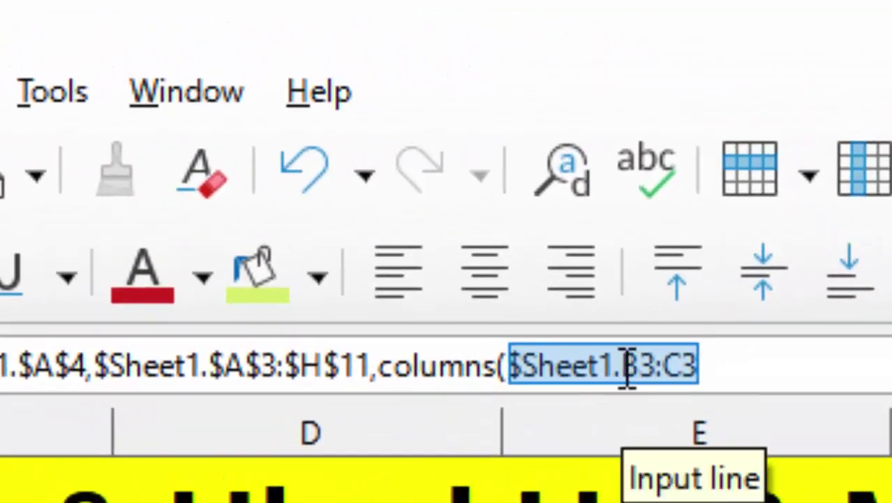
{"action": "left_click", "coordinate": [624, 366]}
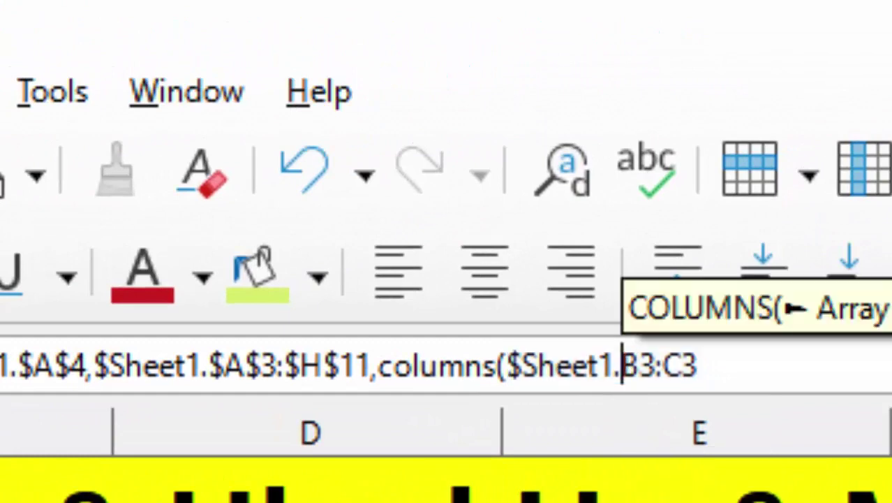
{"action": "type", "text": "$"}
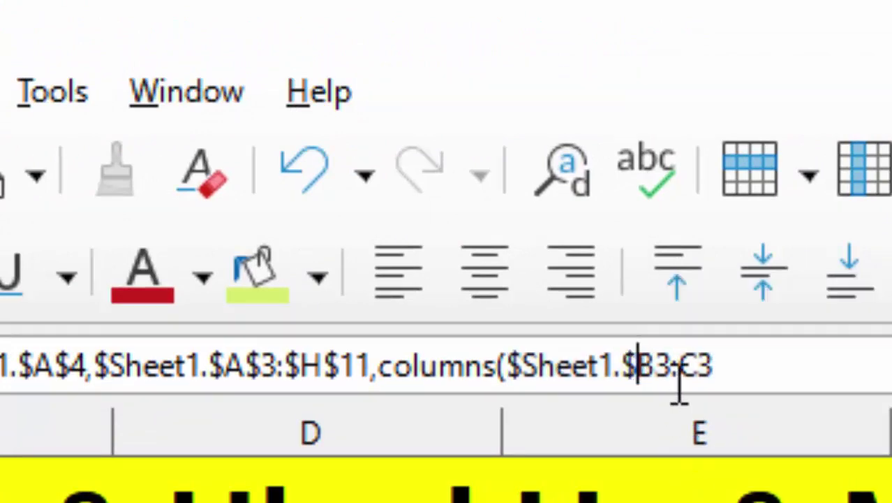
{"action": "left_click", "coordinate": [657, 368]}
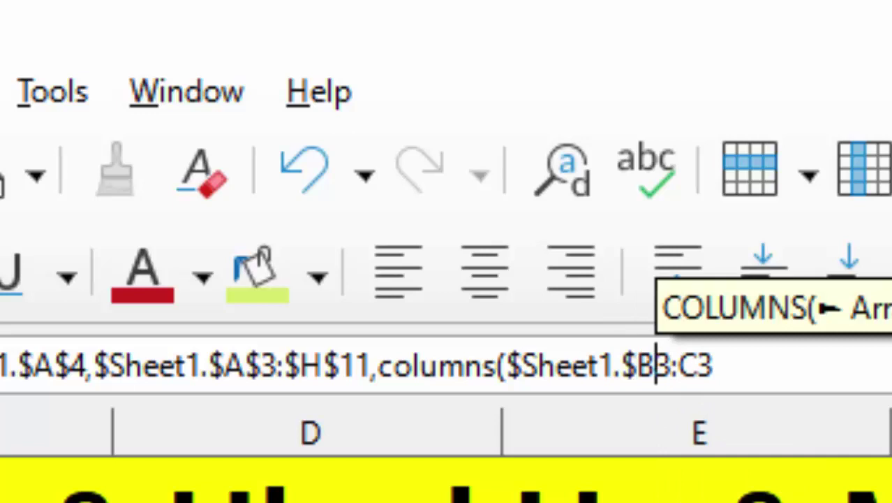
{"action": "type", "text": "$"}
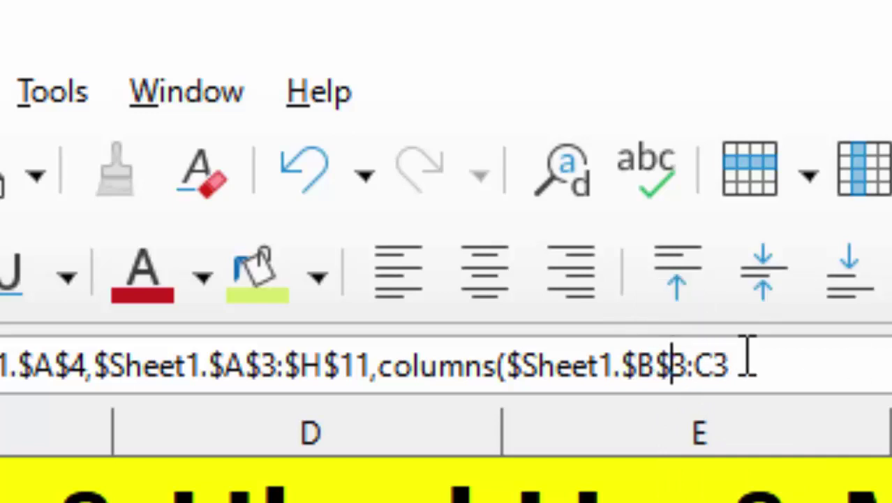
{"action": "left_click", "coordinate": [754, 364]}
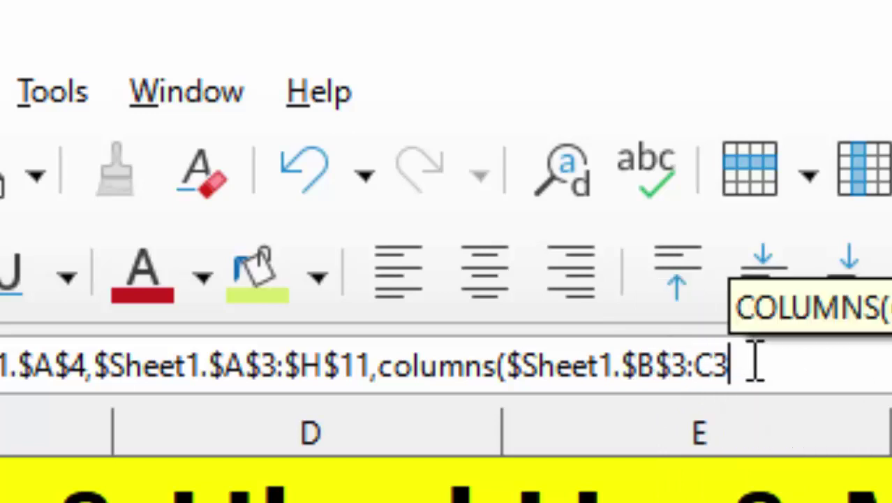
{"action": "type", "text": "),"}
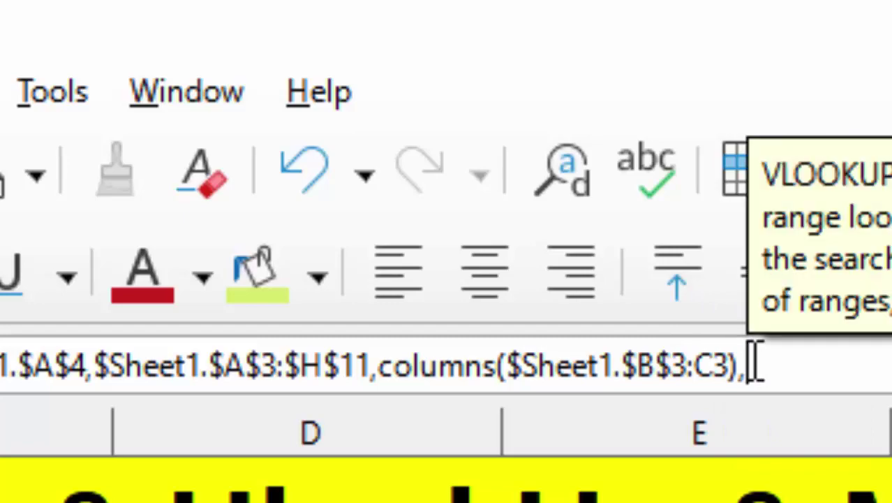
{"action": "type", "text": "0)"}
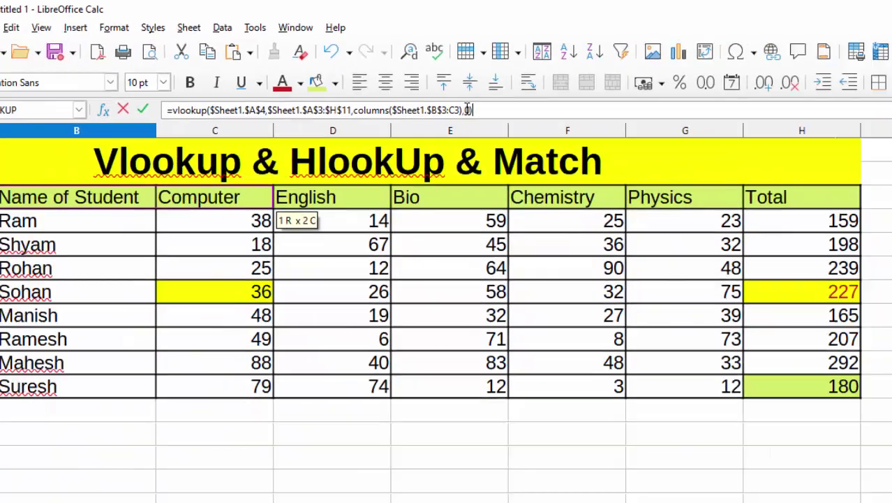
- Commit the B2 VLOOKUP and fill it across to H2, showing Ram's marks through total 159
{"action": "key", "text": "Return"}
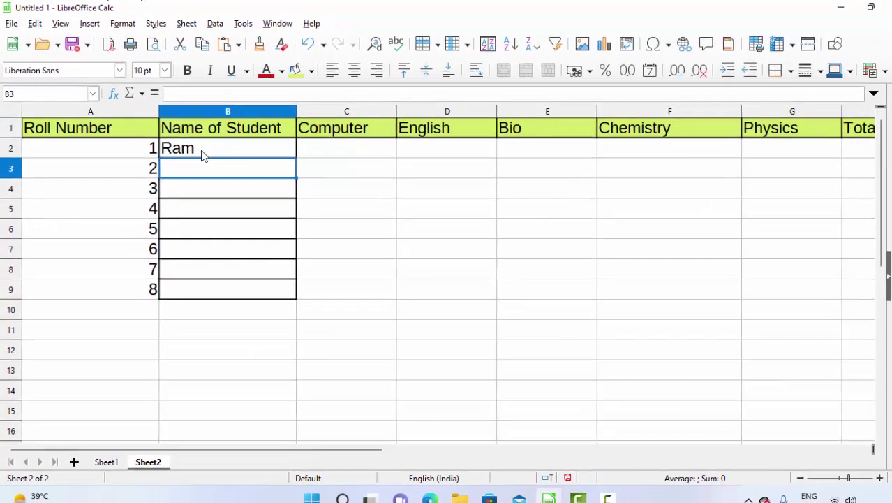
{"action": "left_click", "coordinate": [219, 154]}
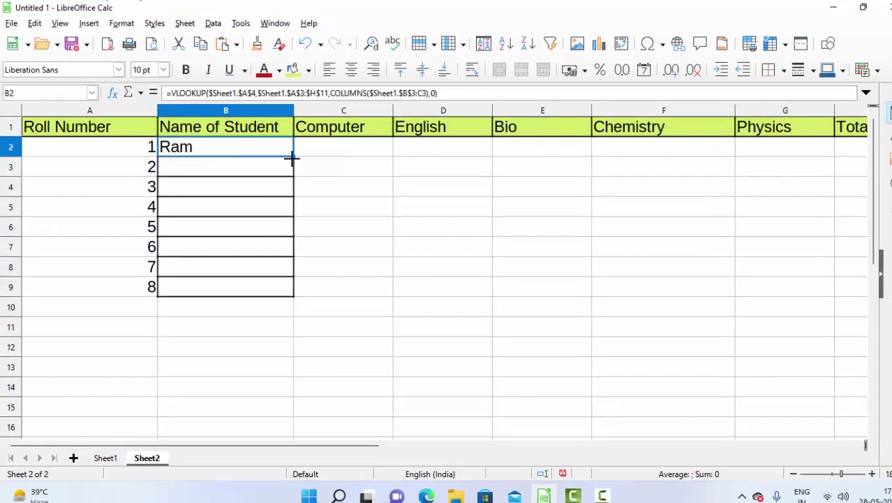
{"action": "left_click_drag", "start_coordinate": [294, 155], "coordinate": [861, 156]}
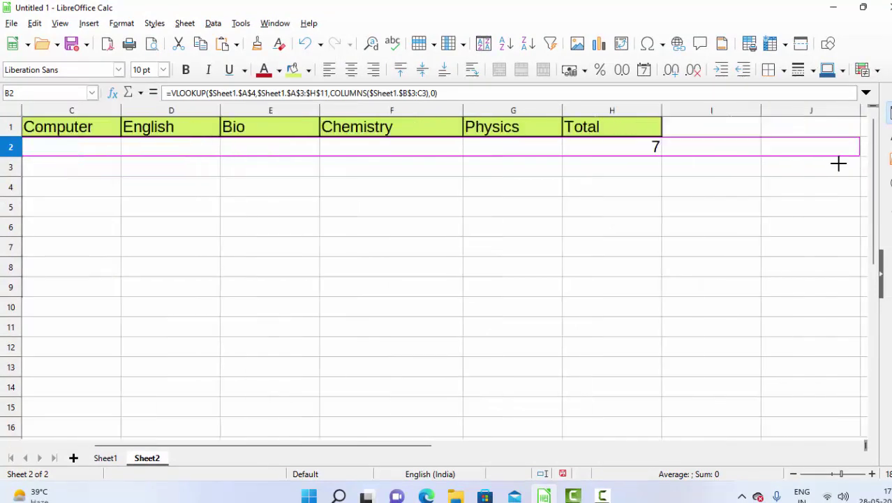
{"action": "left_click_drag", "start_coordinate": [868, 155], "coordinate": [669, 184]}
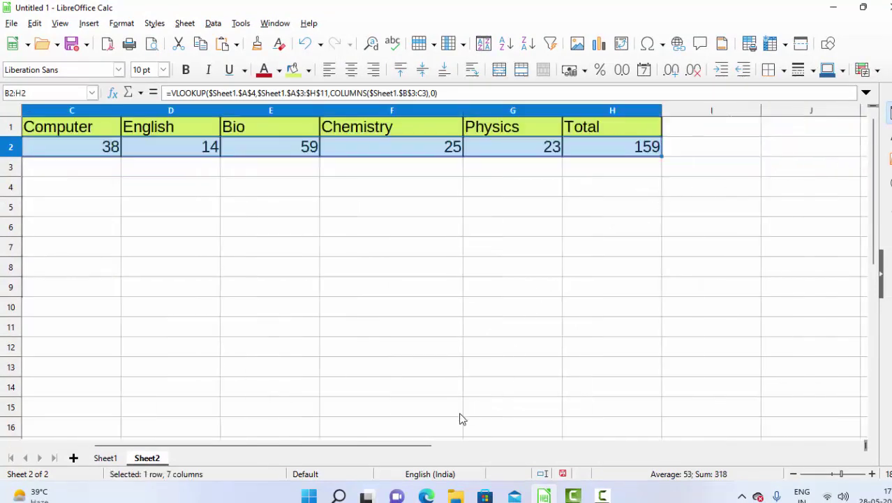
{"action": "left_click_drag", "start_coordinate": [395, 444], "coordinate": [261, 445]}
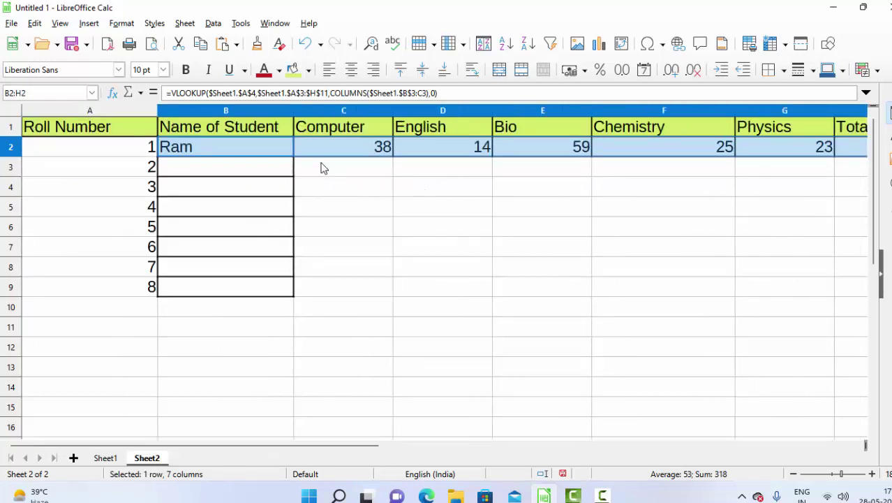
{"action": "left_click", "coordinate": [105, 458]}
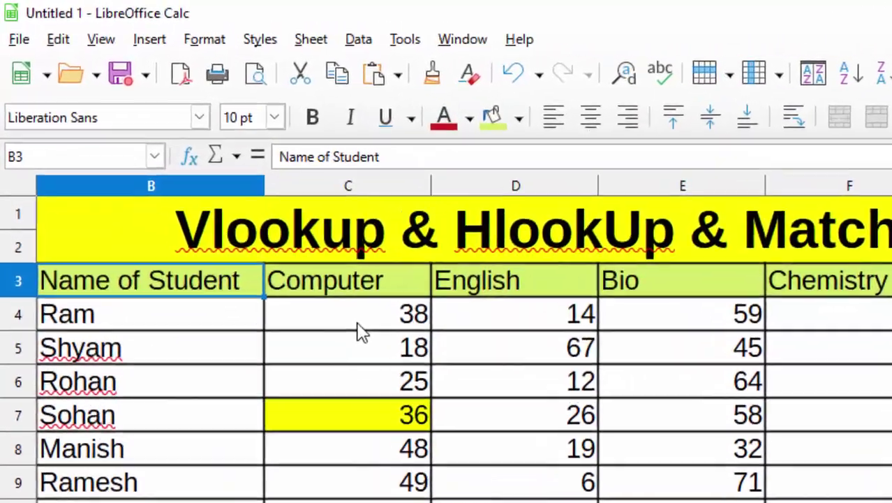
{"action": "left_click", "coordinate": [213, 191]}
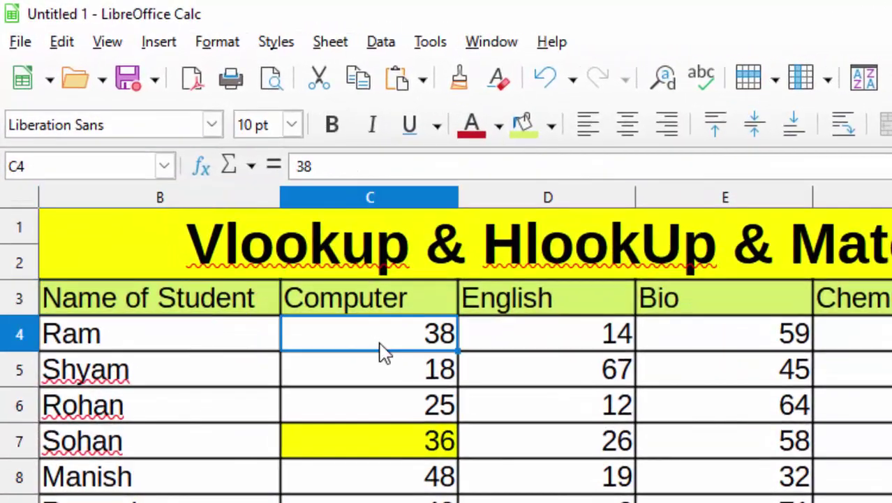
{"action": "left_click", "coordinate": [534, 349]}
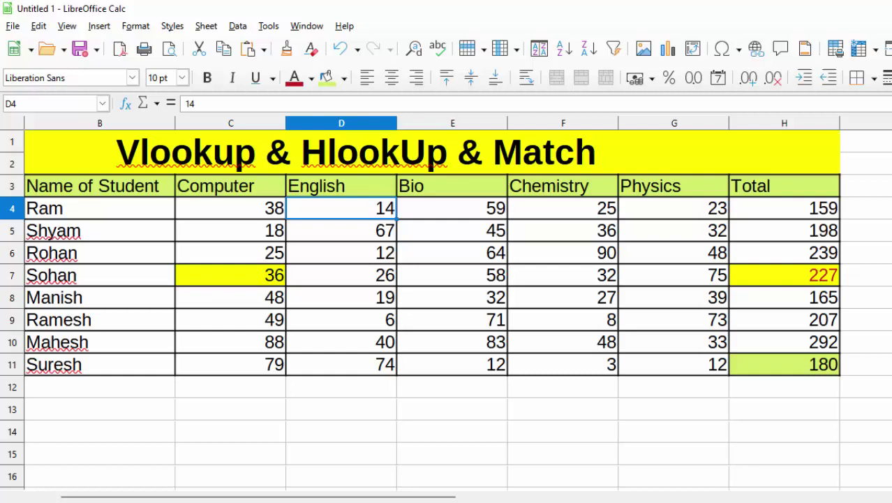
{"action": "left_click", "coordinate": [155, 484]}
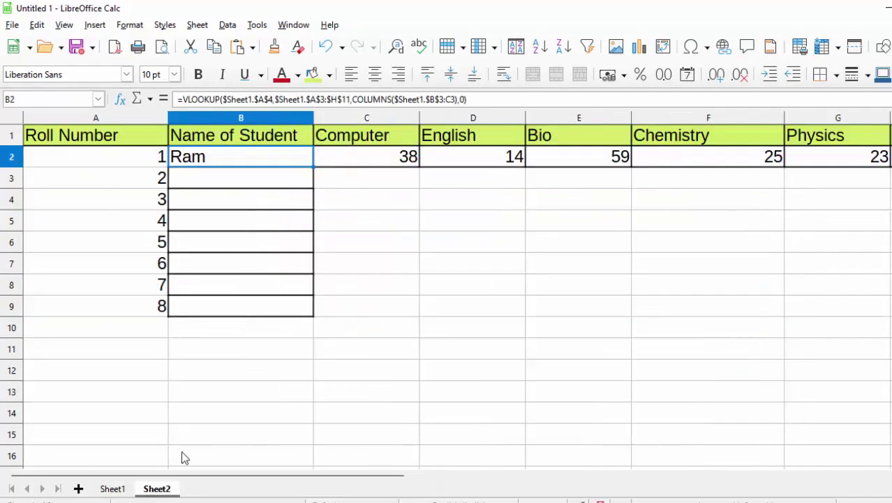
{"action": "left_click", "coordinate": [458, 166]}
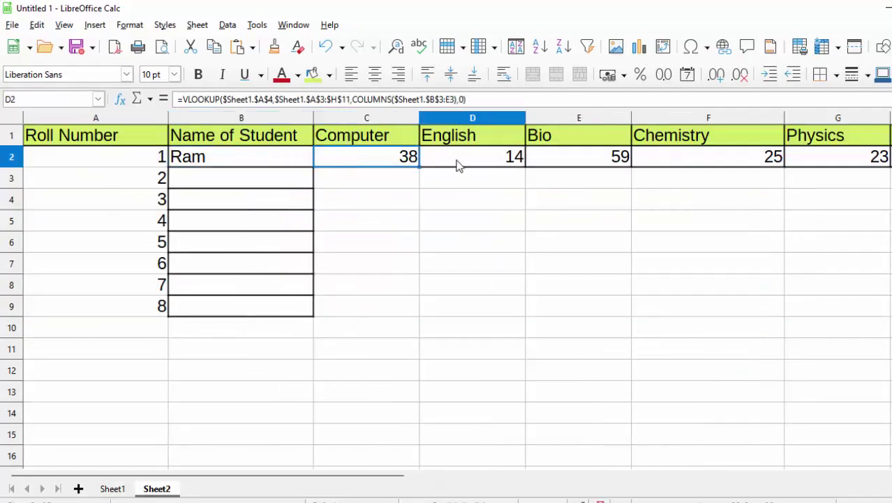
{"action": "left_click", "coordinate": [620, 160]}
{"action": "left_click", "coordinate": [688, 164]}
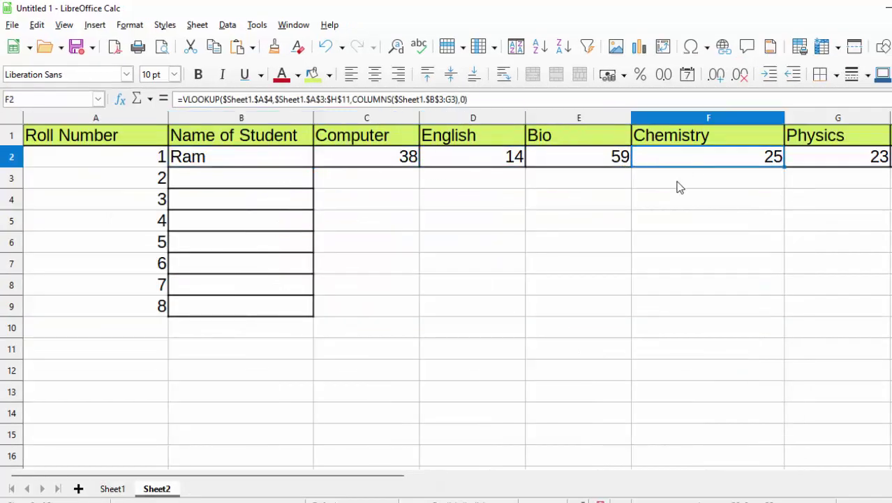
{"action": "left_click", "coordinate": [112, 489]}
{"action": "left_click", "coordinate": [472, 201]}
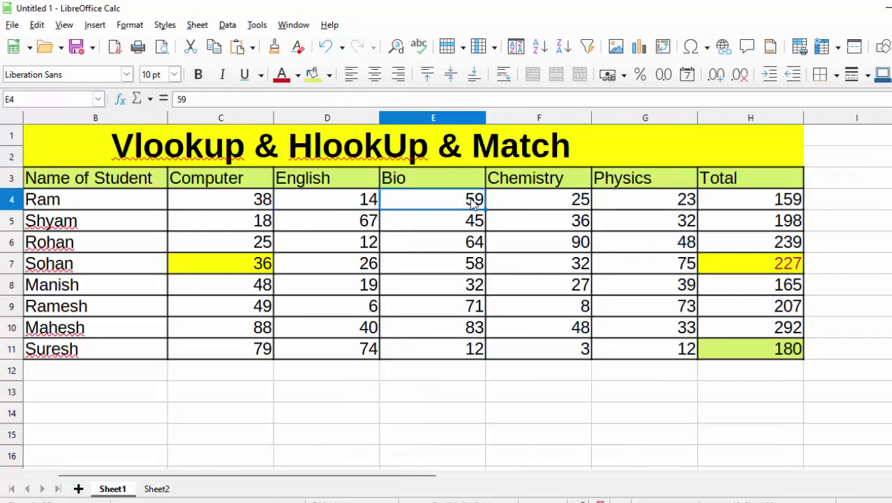
{"action": "left_click", "coordinate": [531, 201]}
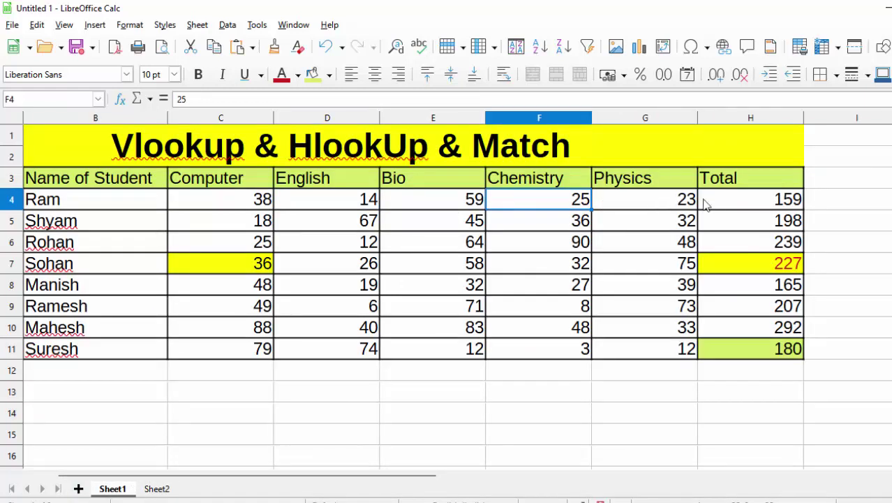
{"action": "left_click", "coordinate": [157, 488]}
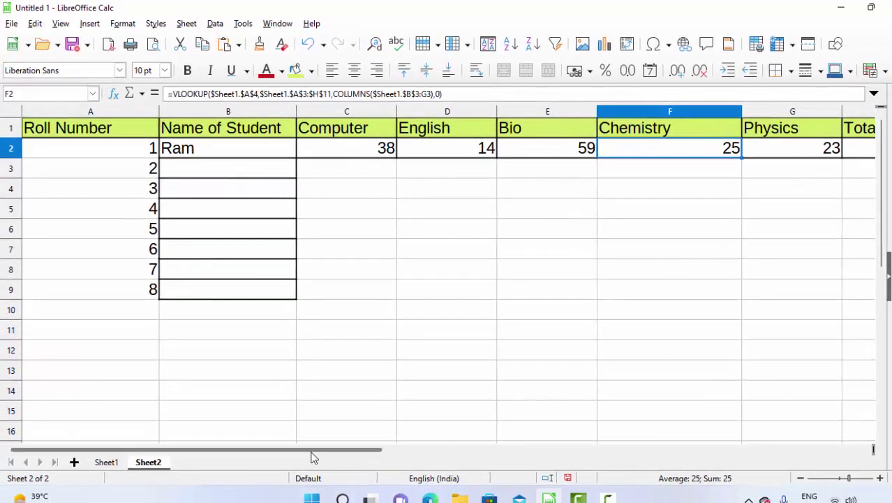
{"action": "left_click_drag", "start_coordinate": [318, 450], "coordinate": [321, 447]}
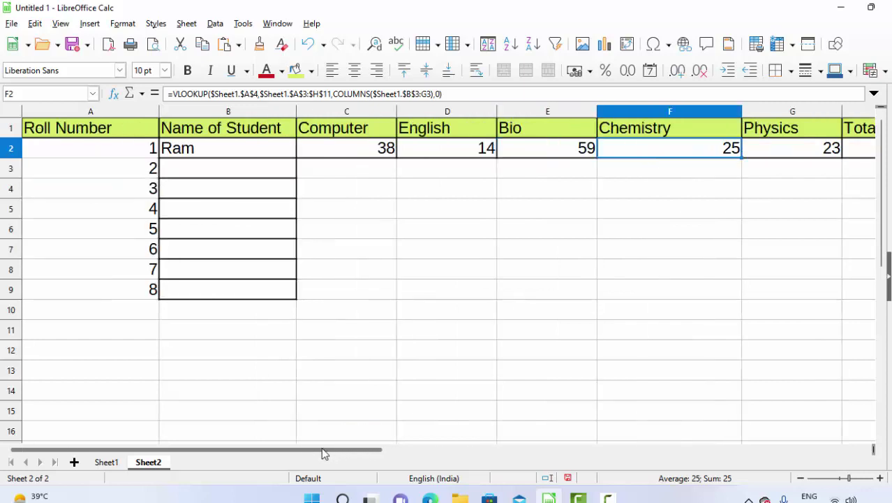